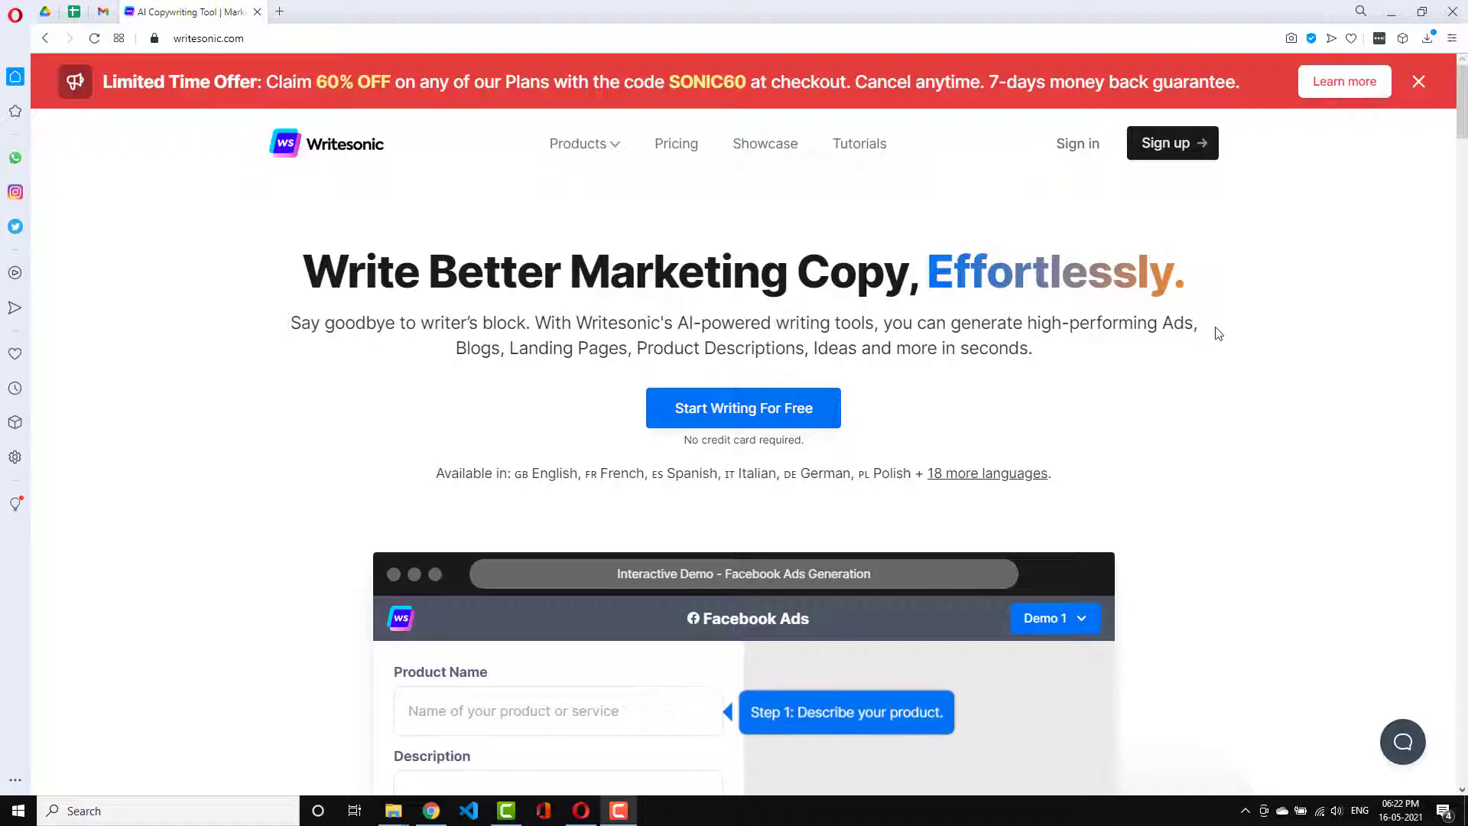
# - Look through the Writesonic homepage's interactive demo, the kinds of copy it writes, how it works and who it is for
pyautogui.scroll(-5, 1224, 352)
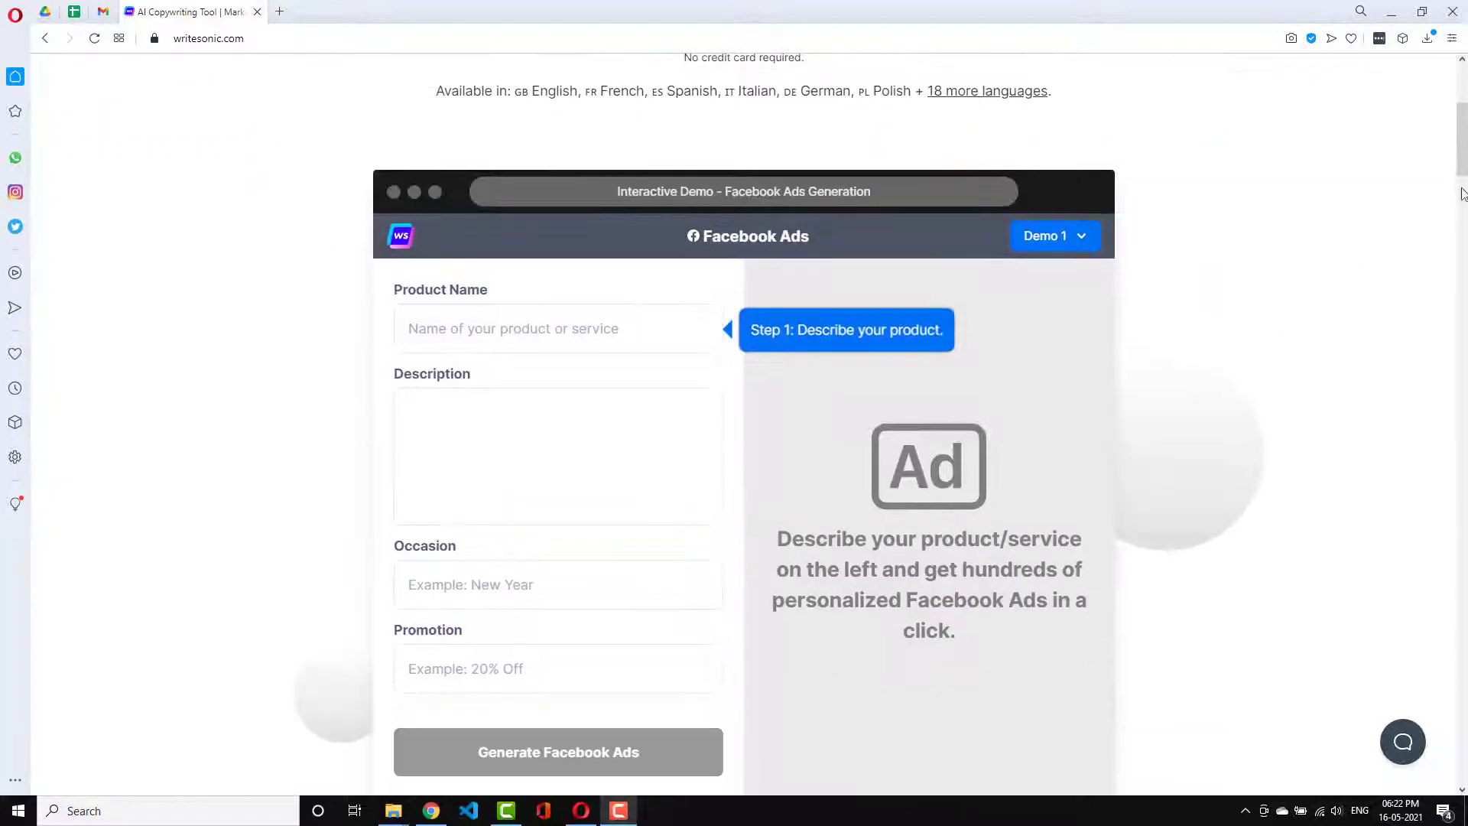
pyautogui.scroll(-5, 1462, 215)
pyautogui.moveTo(1461, 214); pyautogui.dragTo(1458, 275)
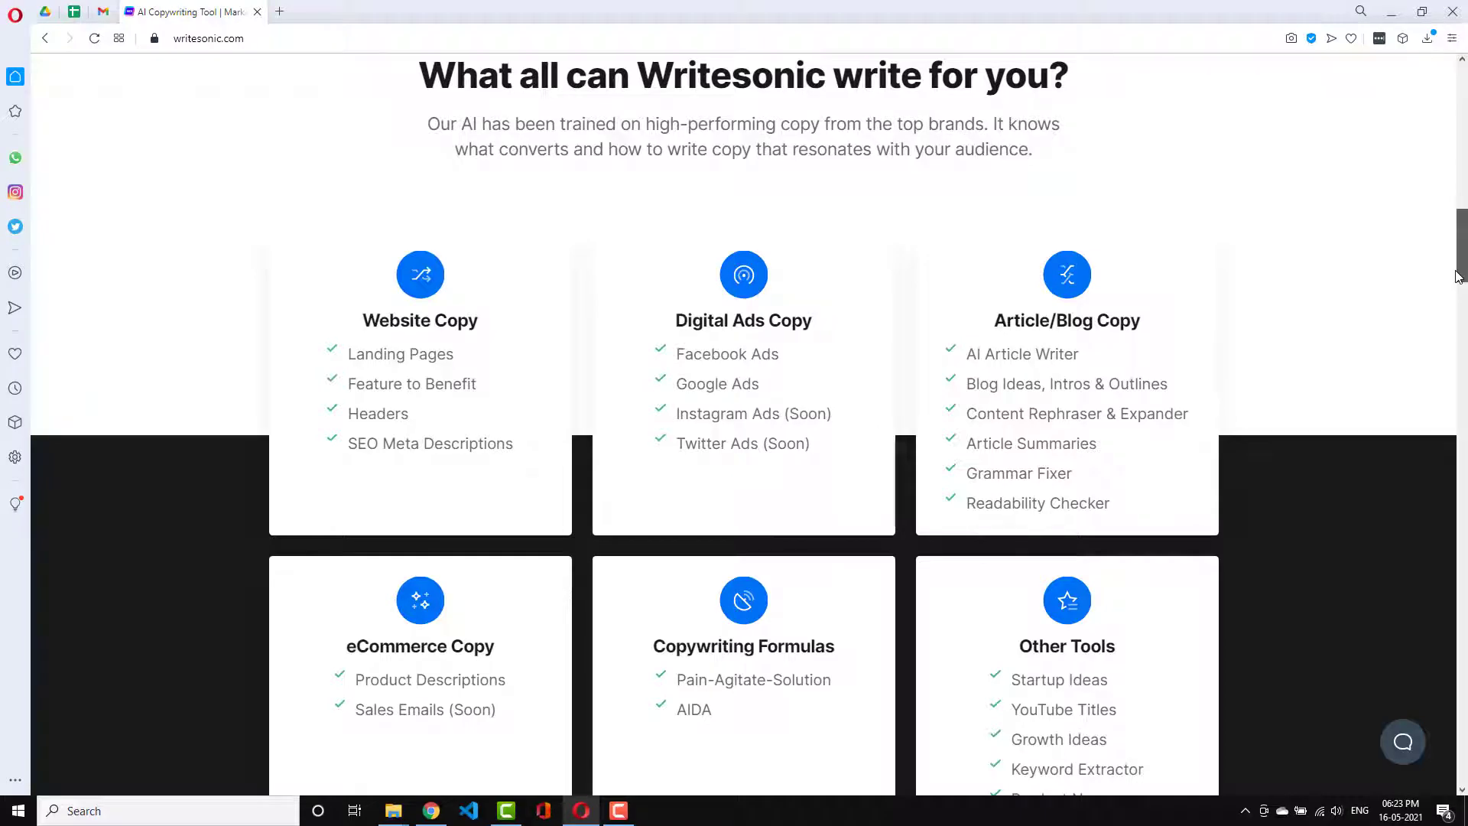
pyautogui.moveTo(1459, 275); pyautogui.dragTo(1460, 304)
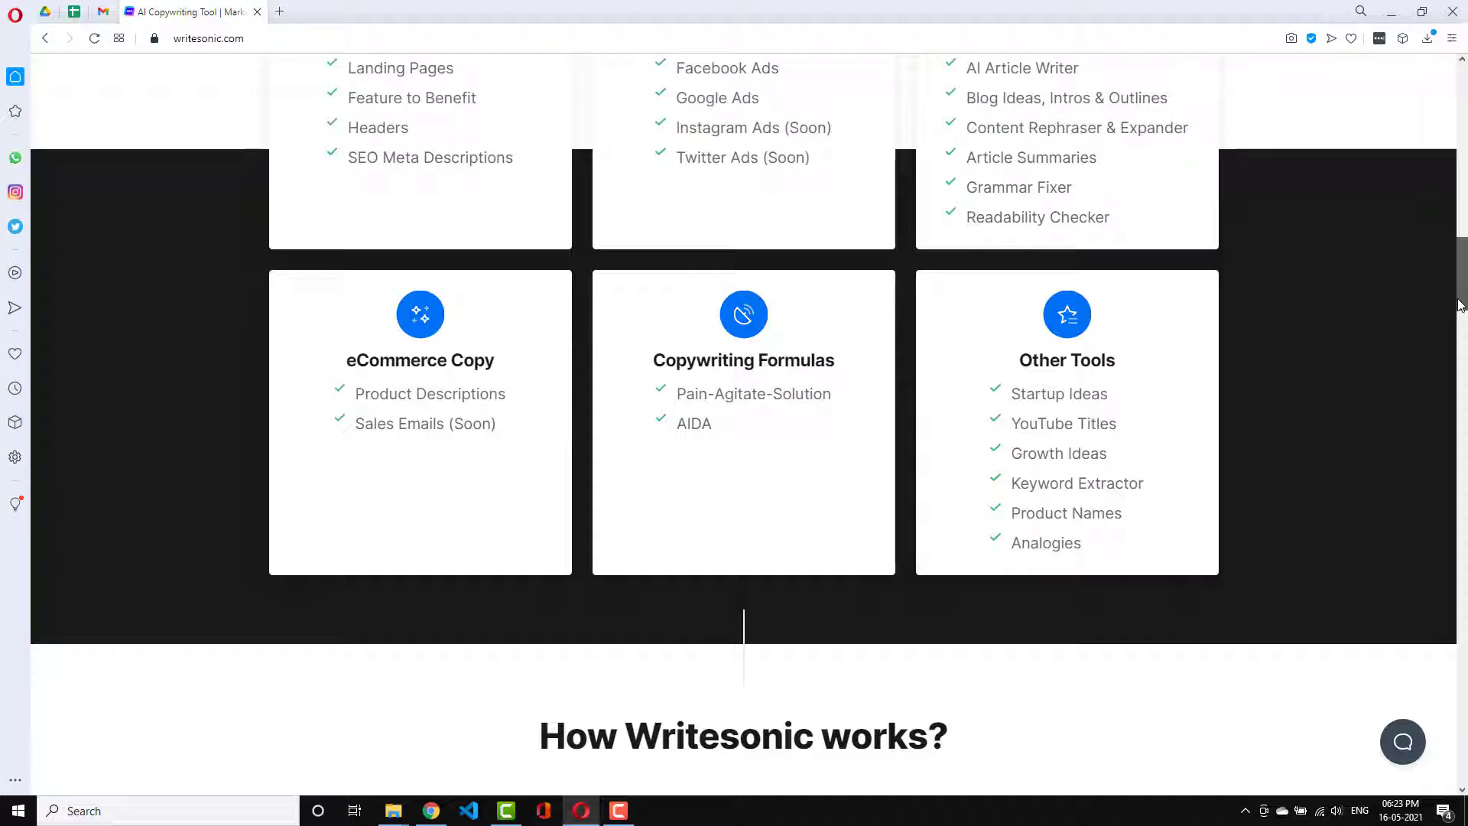
pyautogui.moveTo(1461, 304); pyautogui.dragTo(1462, 362)
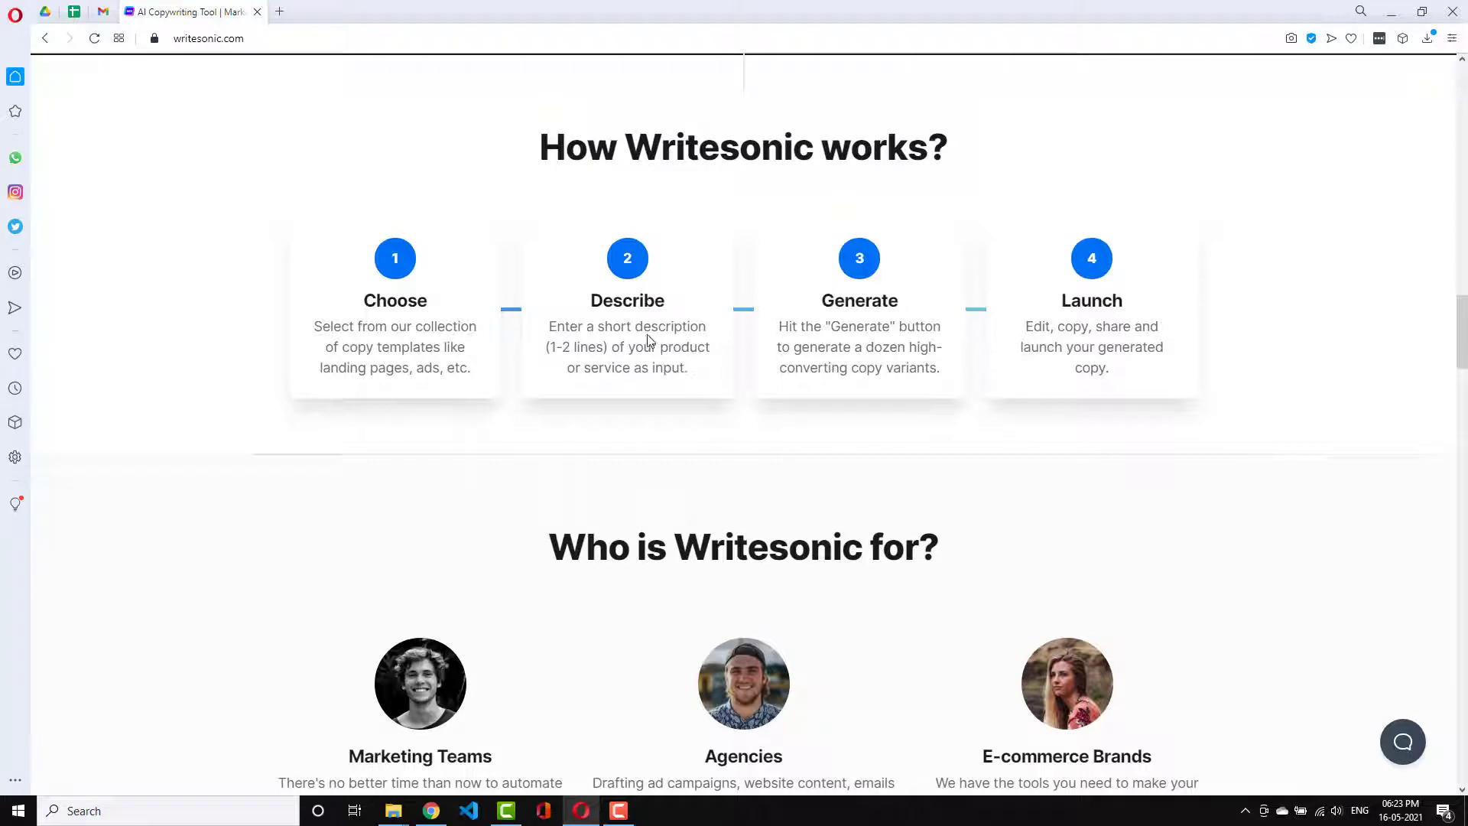
pyautogui.scroll(-5, 1187, 393)
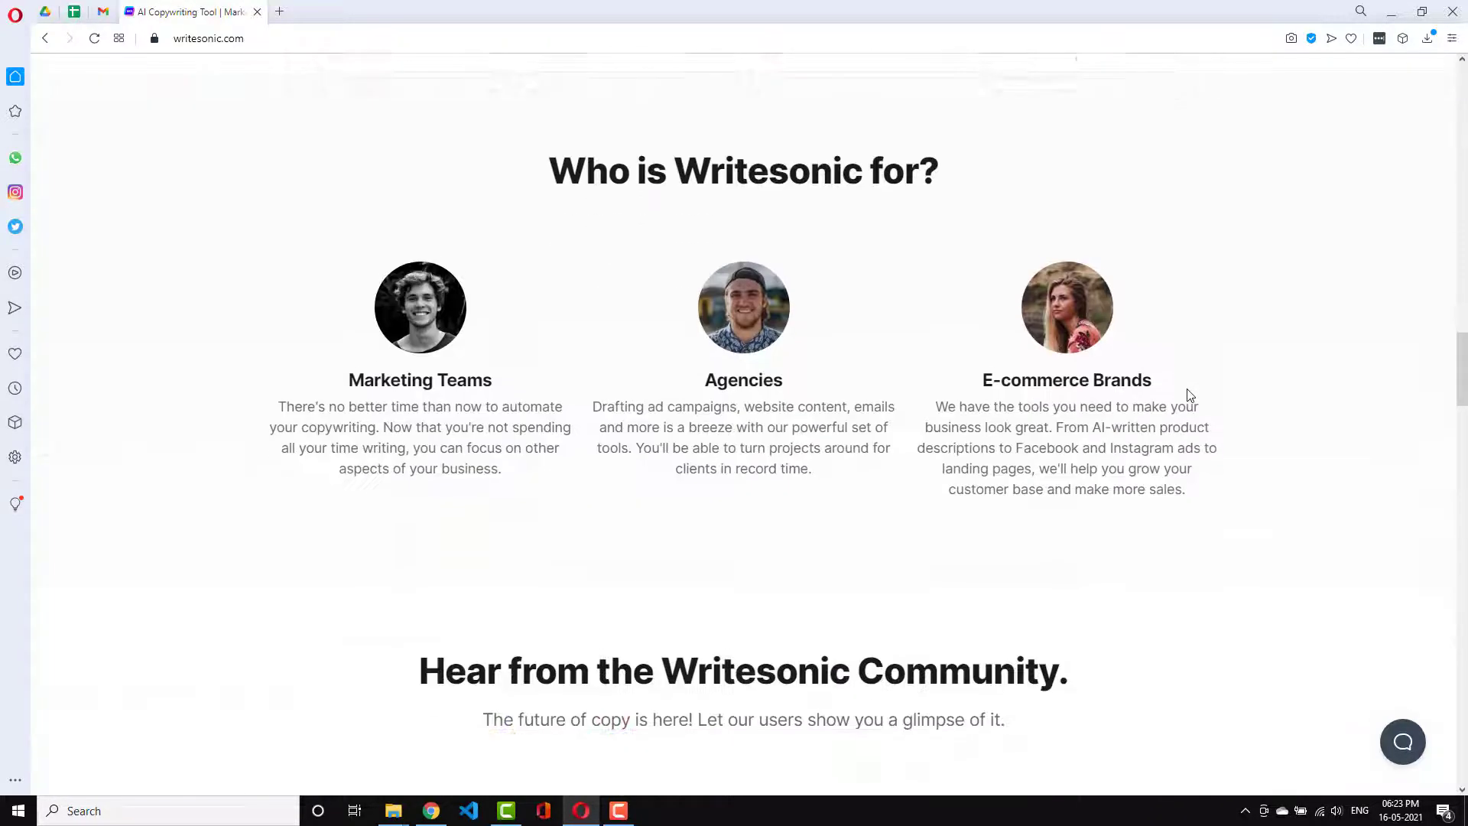
pyautogui.scroll(7, 1186, 391)
pyautogui.scroll(-4, 1163, 443)
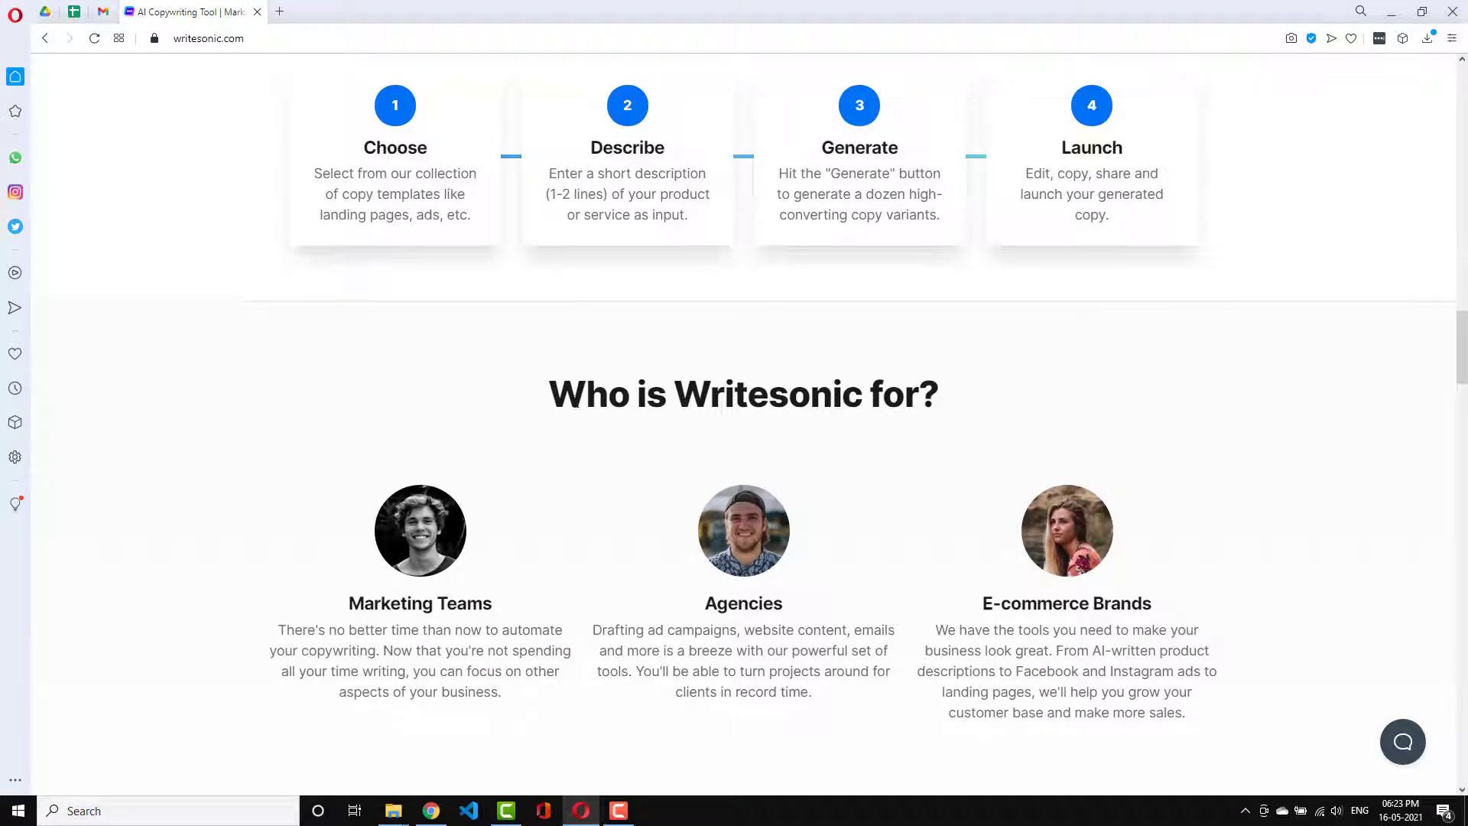
pyautogui.scroll(8, 769, 403)
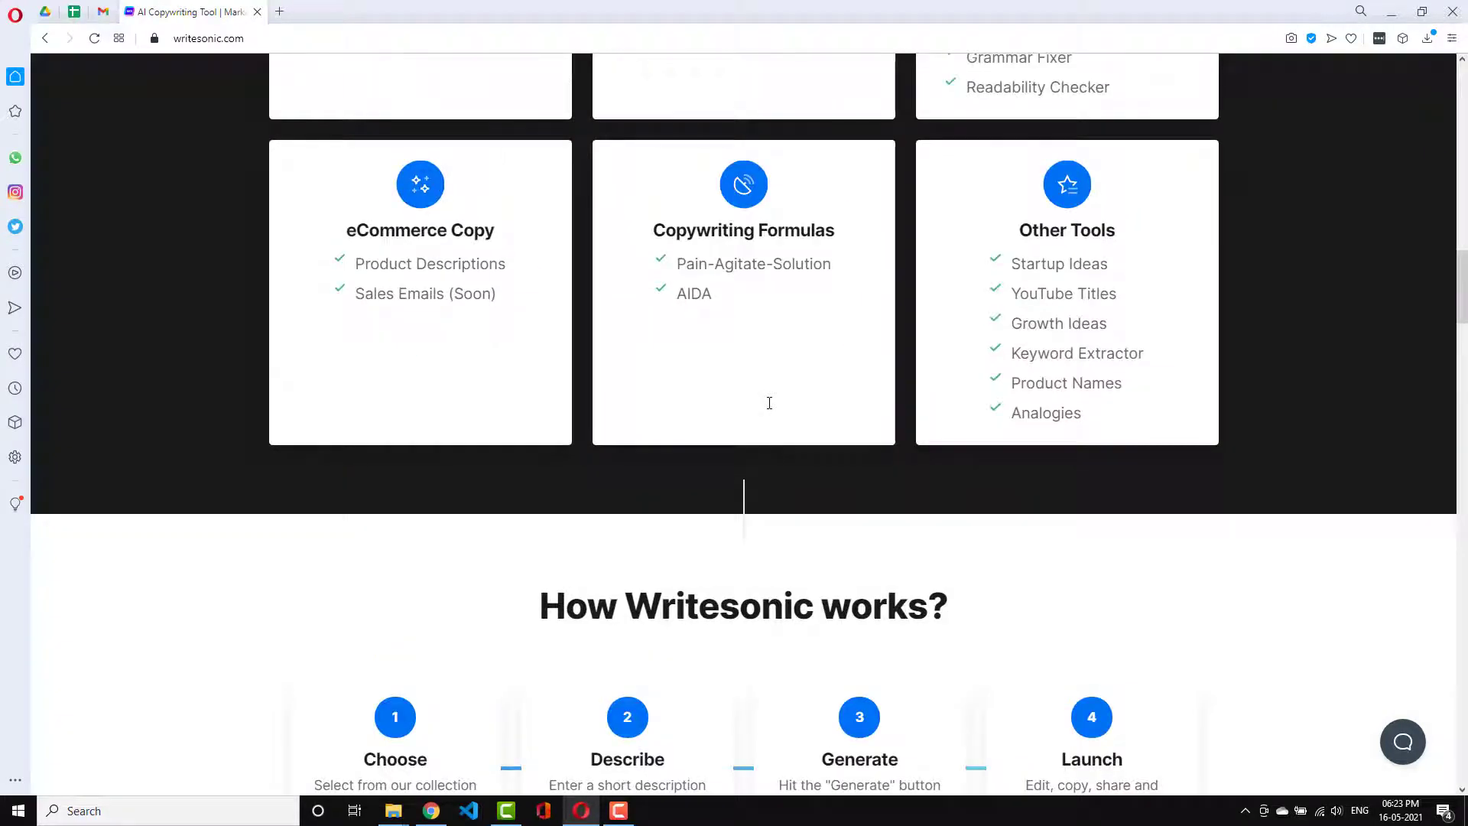
pyautogui.scroll(7, 769, 405)
pyautogui.scroll(-10, 769, 409)
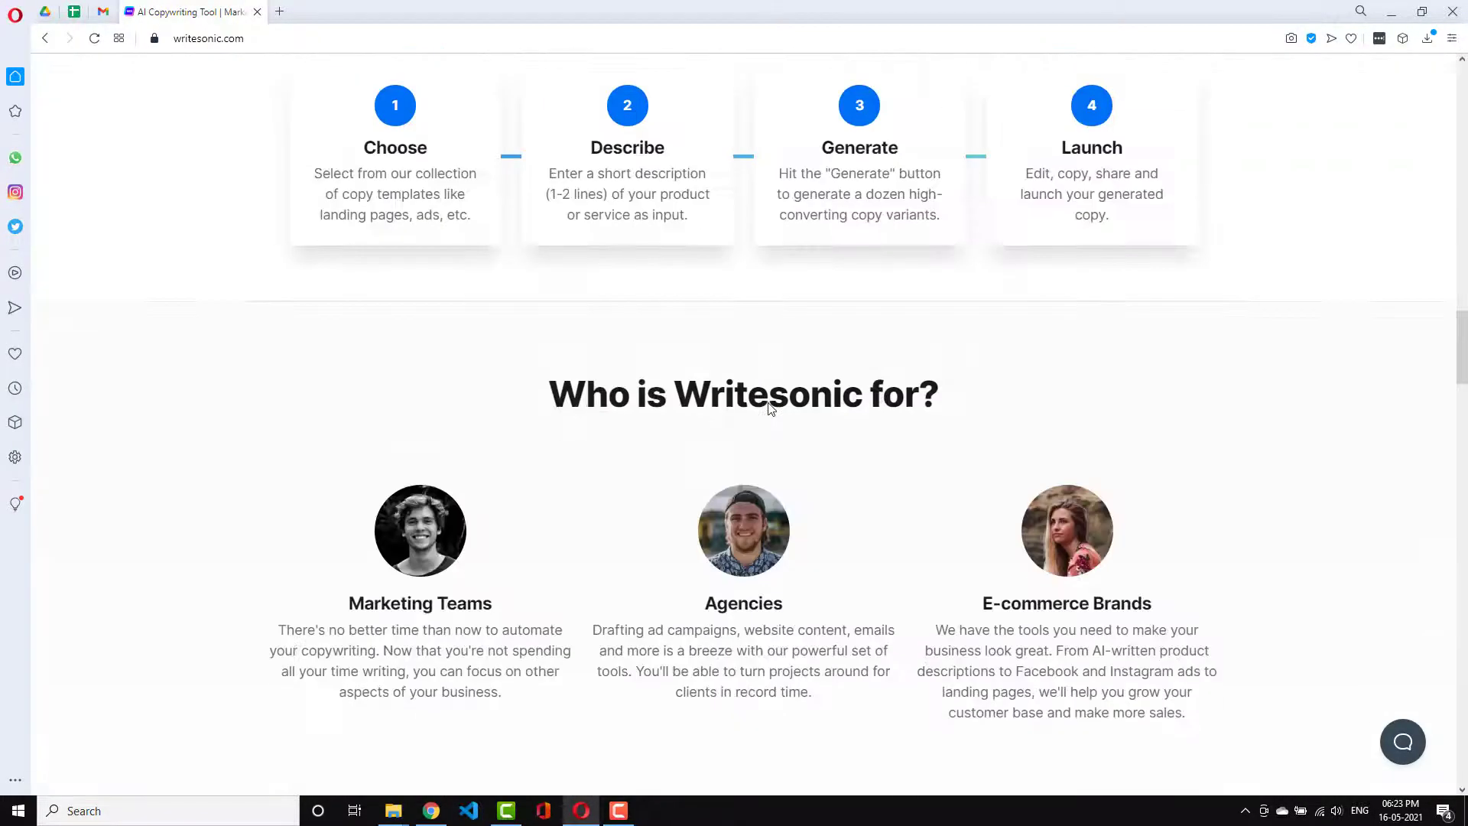
pyautogui.scroll(-4, 769, 403)
# - View the user videos in the homepage's "Hear from the Writesonic Community" section
pyautogui.scroll(-5, 1159, 442)
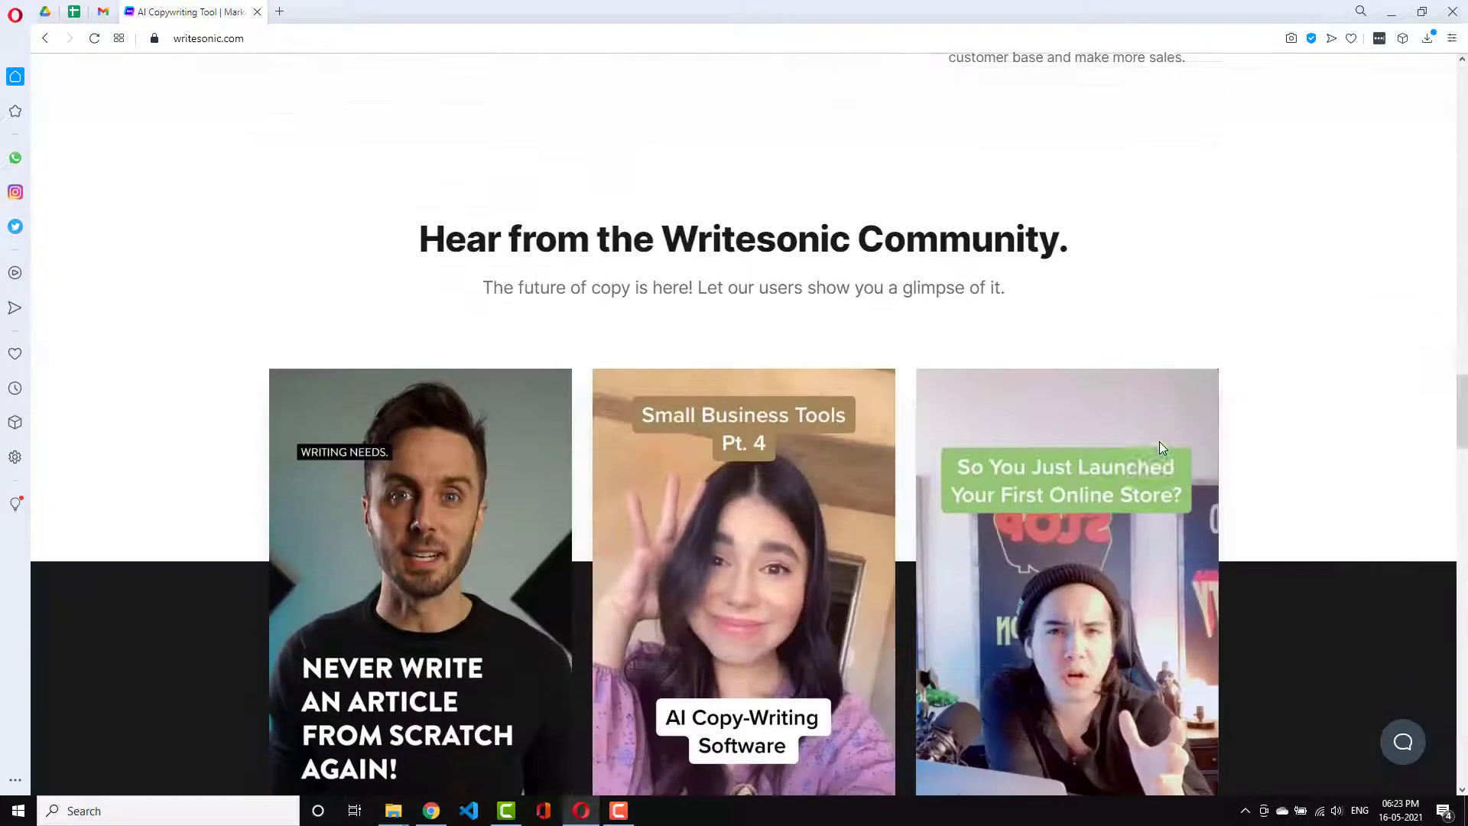
pyautogui.scroll(-1, 1159, 442)
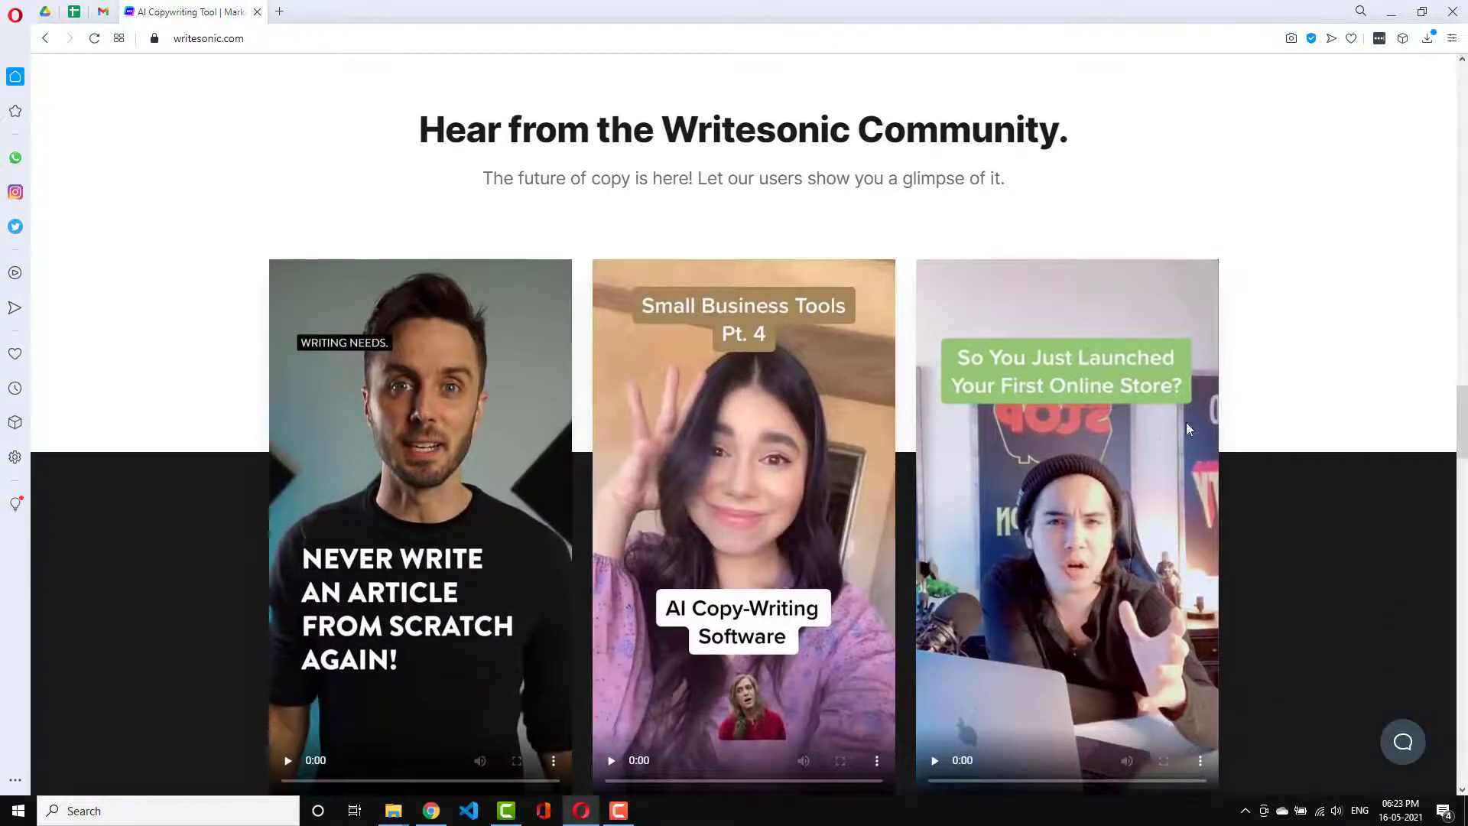
pyautogui.scroll(-3, 1259, 389)
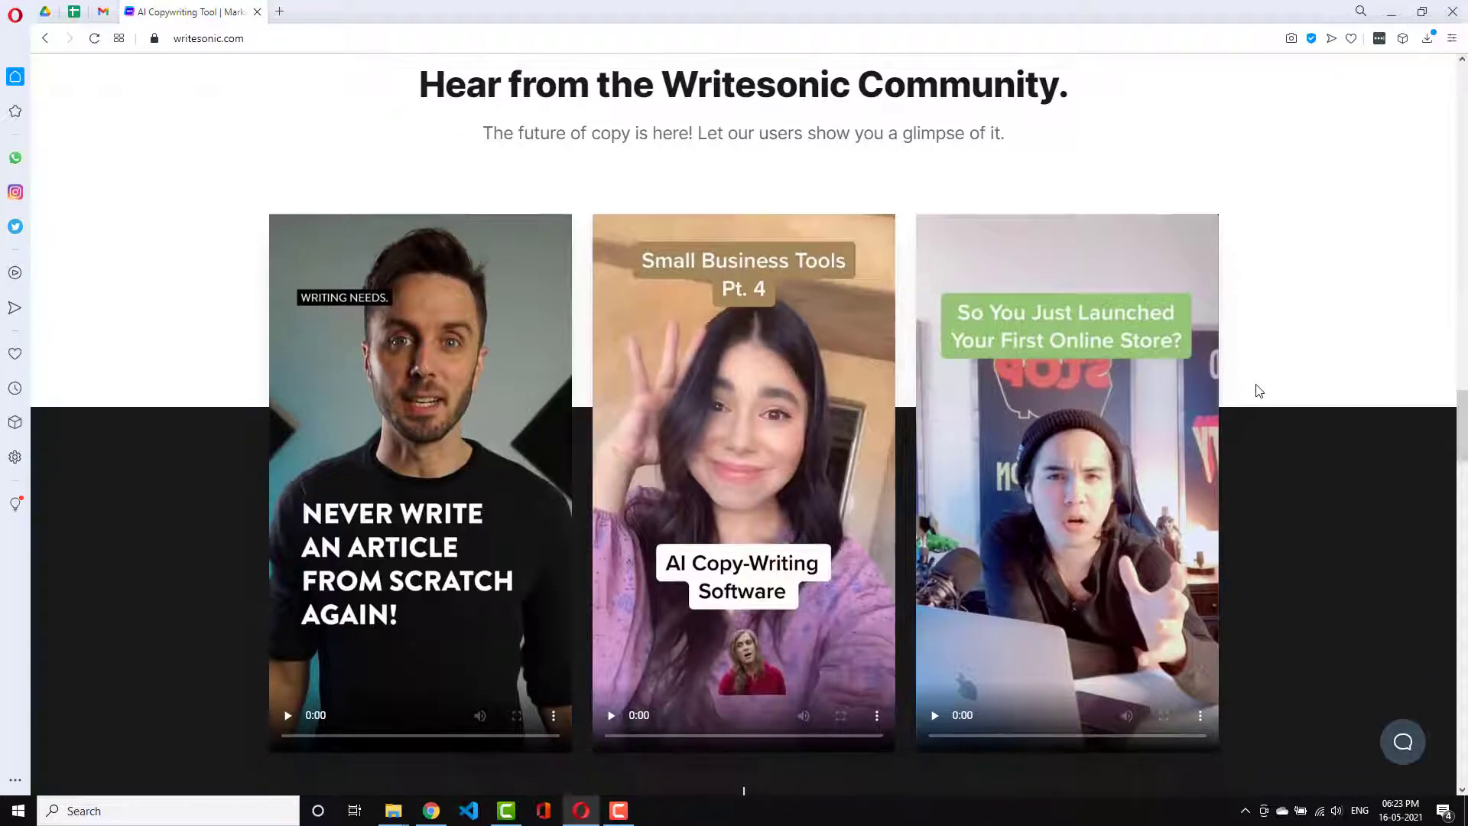
pyautogui.scroll(6, 1256, 387)
pyautogui.scroll(-5, 1258, 391)
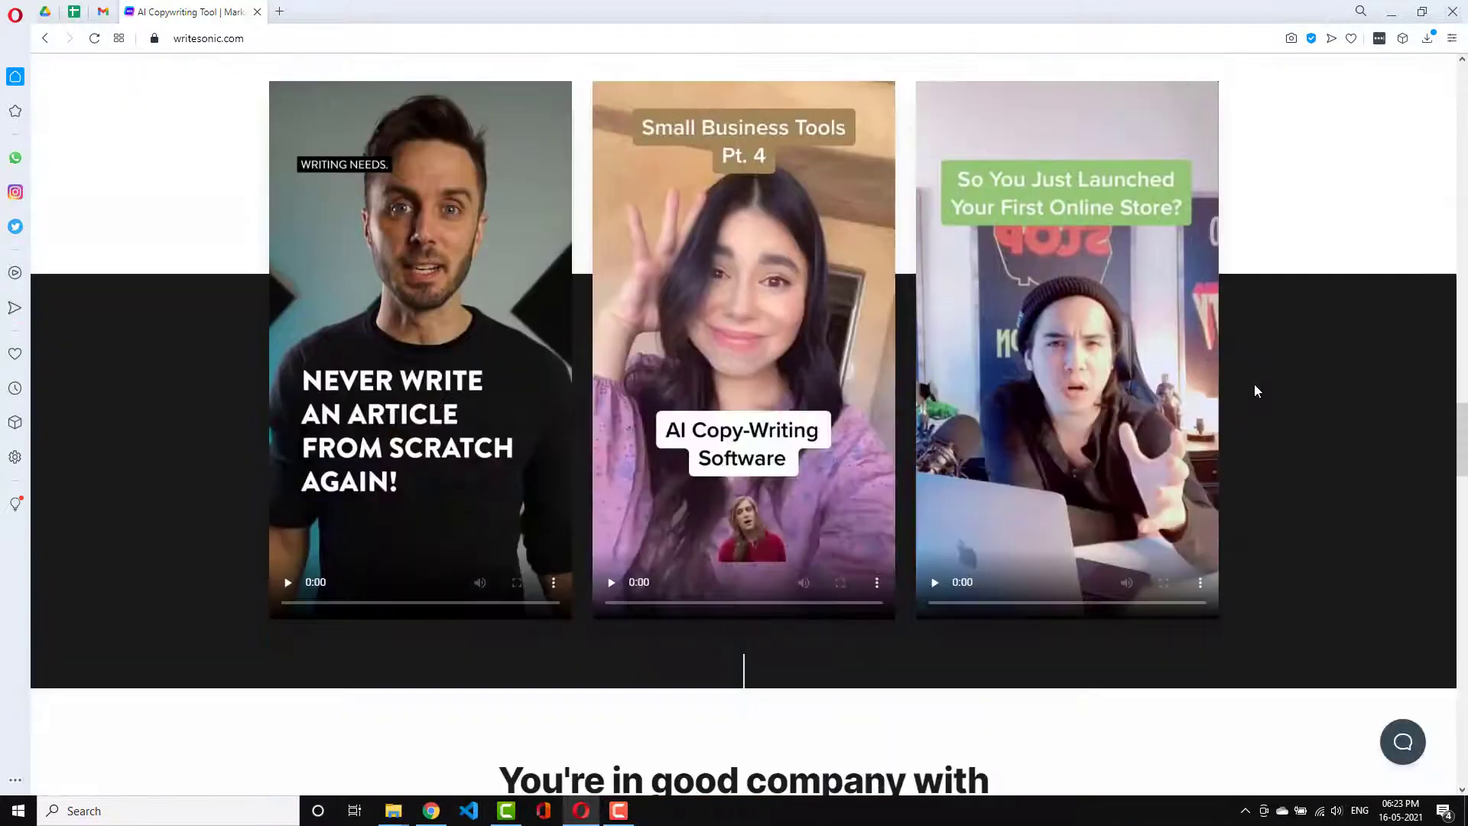
pyautogui.scroll(4, 1258, 391)
# - Examine the overall rating and the customer reviews, and skim the rest of the homepage down to its footer
pyautogui.scroll(-5, 1258, 391)
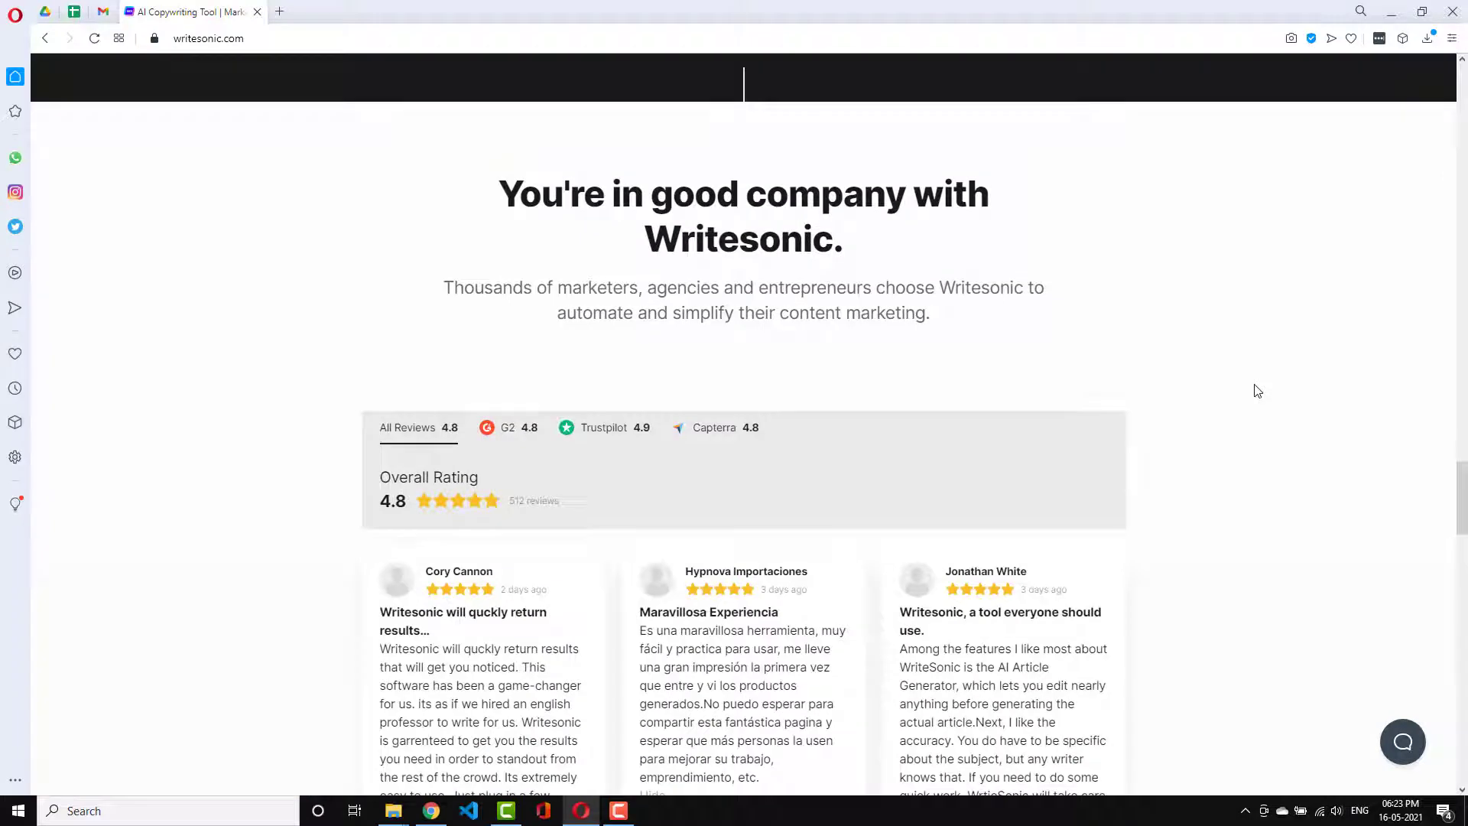
pyautogui.scroll(-4, 1258, 391)
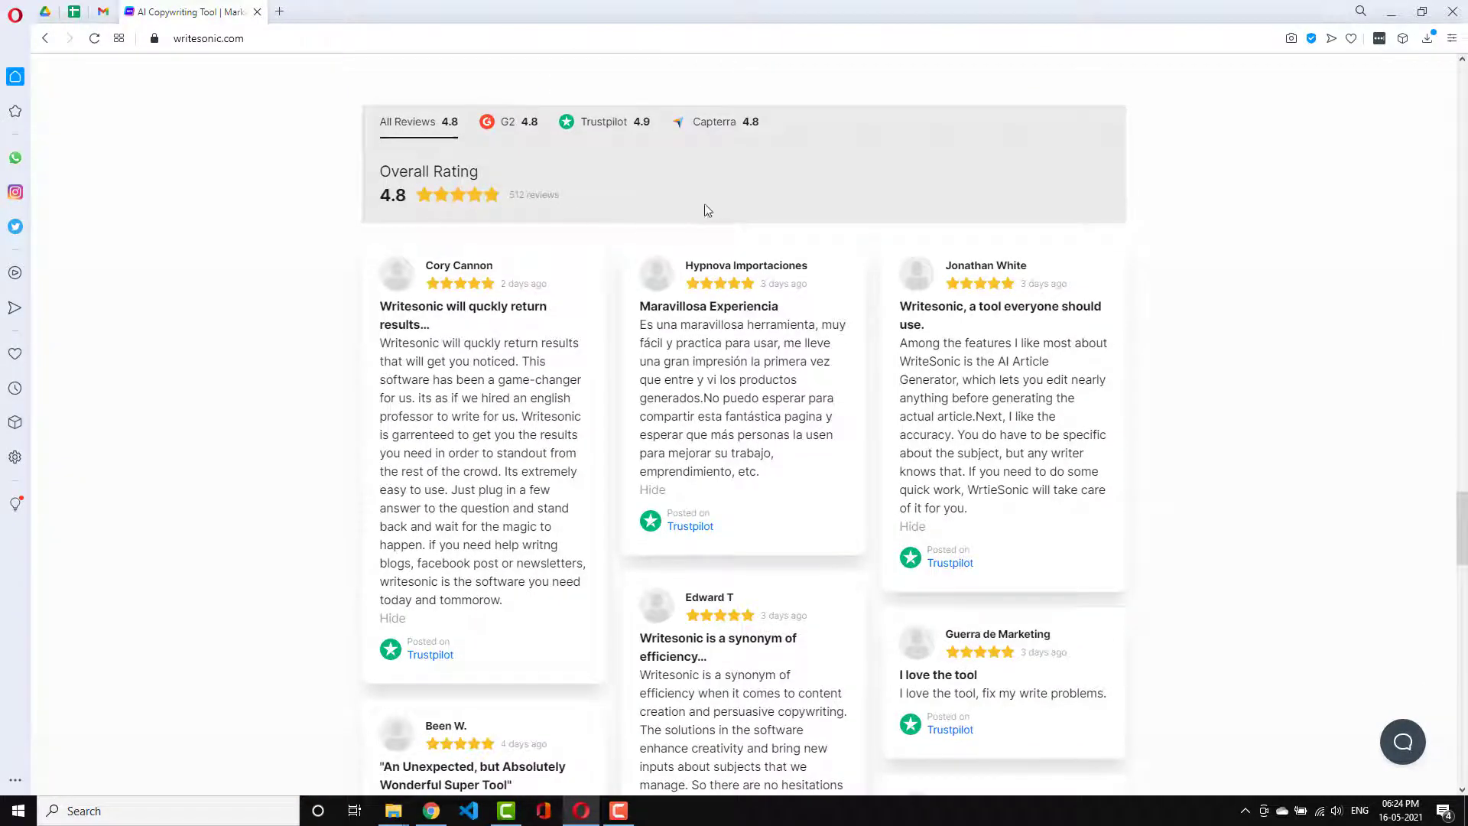
pyautogui.scroll(-1, 1114, 465)
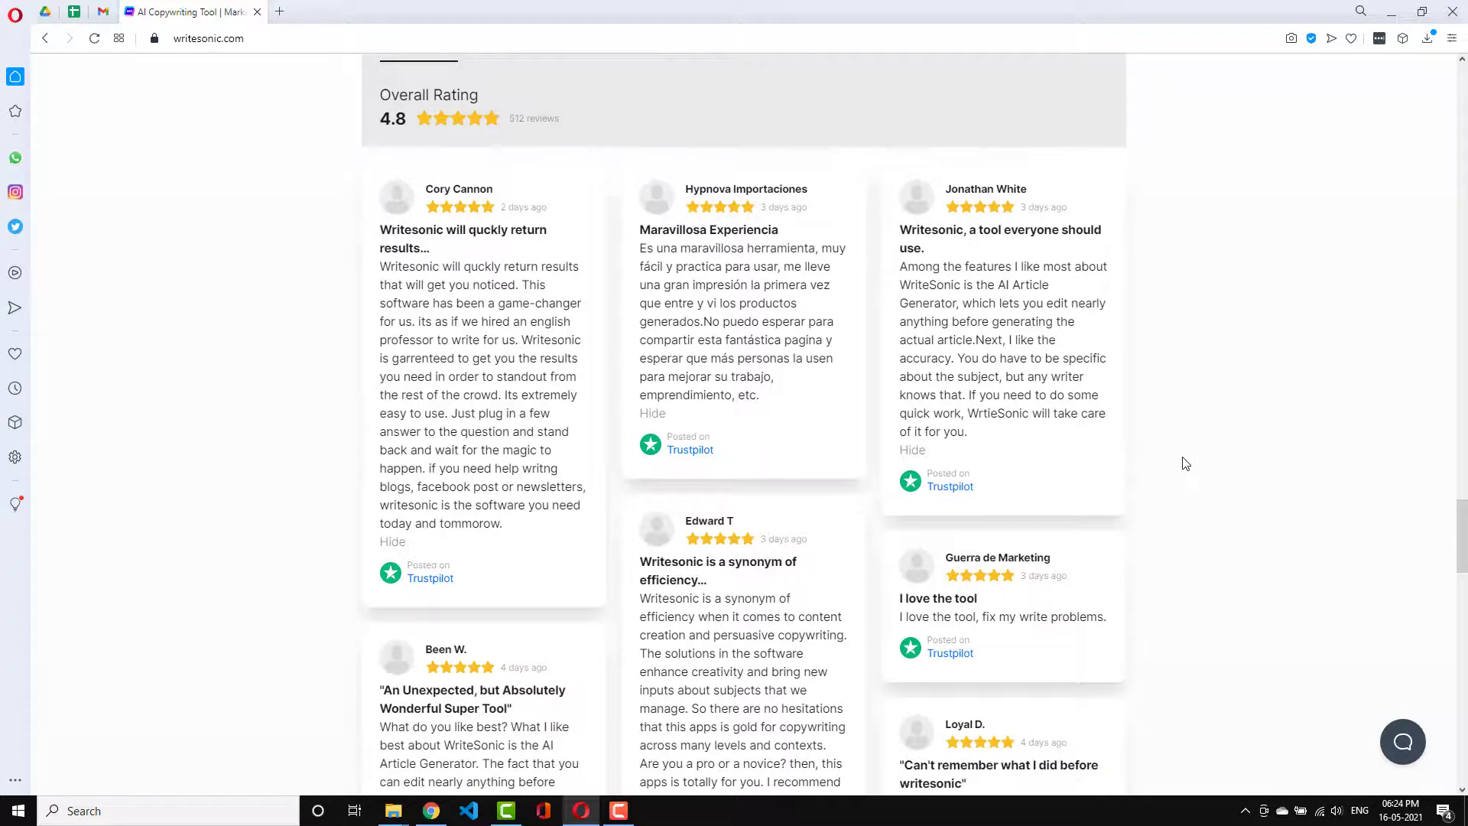
pyautogui.scroll(5, 1183, 459)
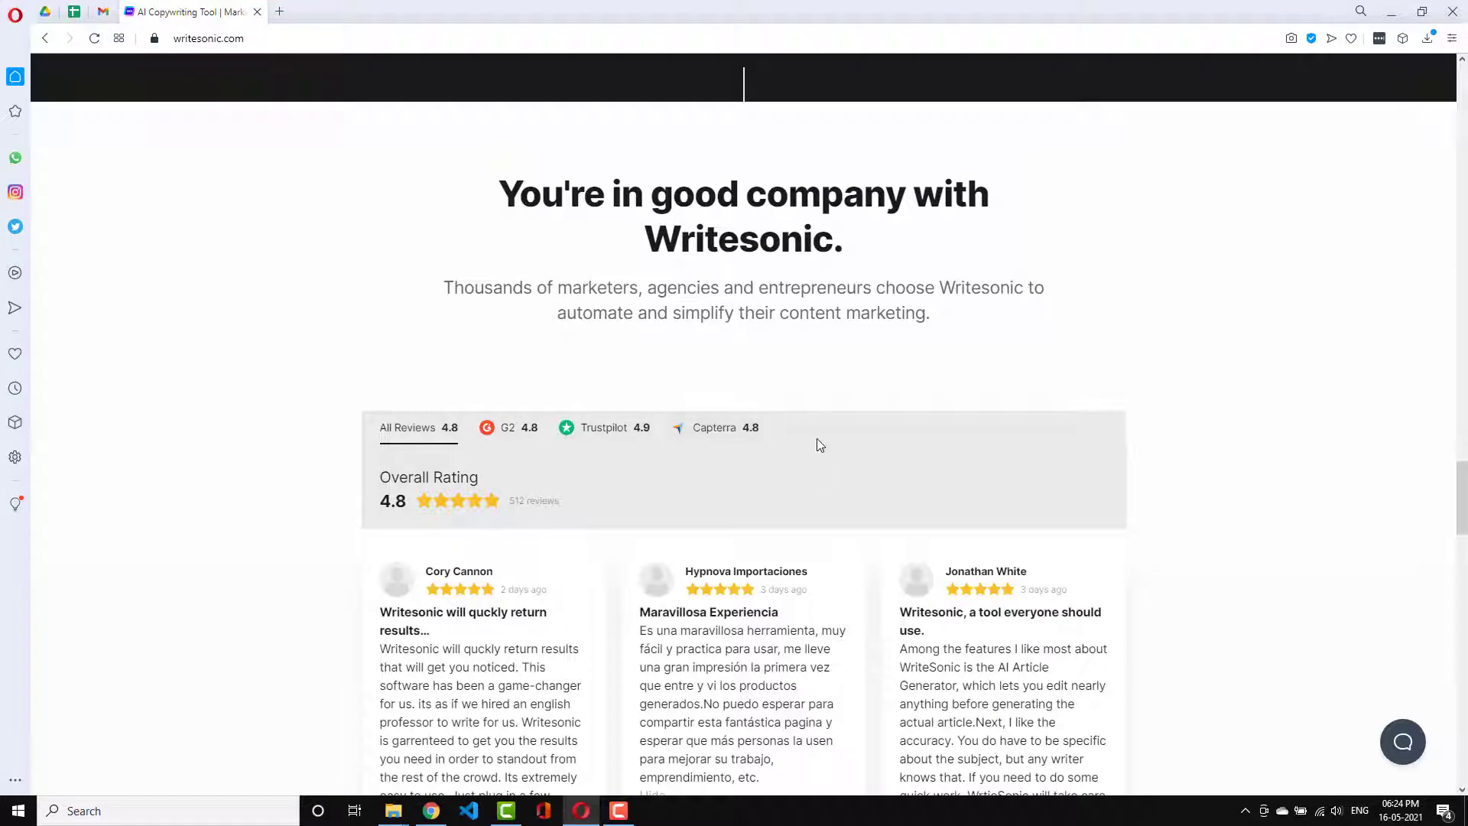
pyautogui.scroll(-6, 818, 443)
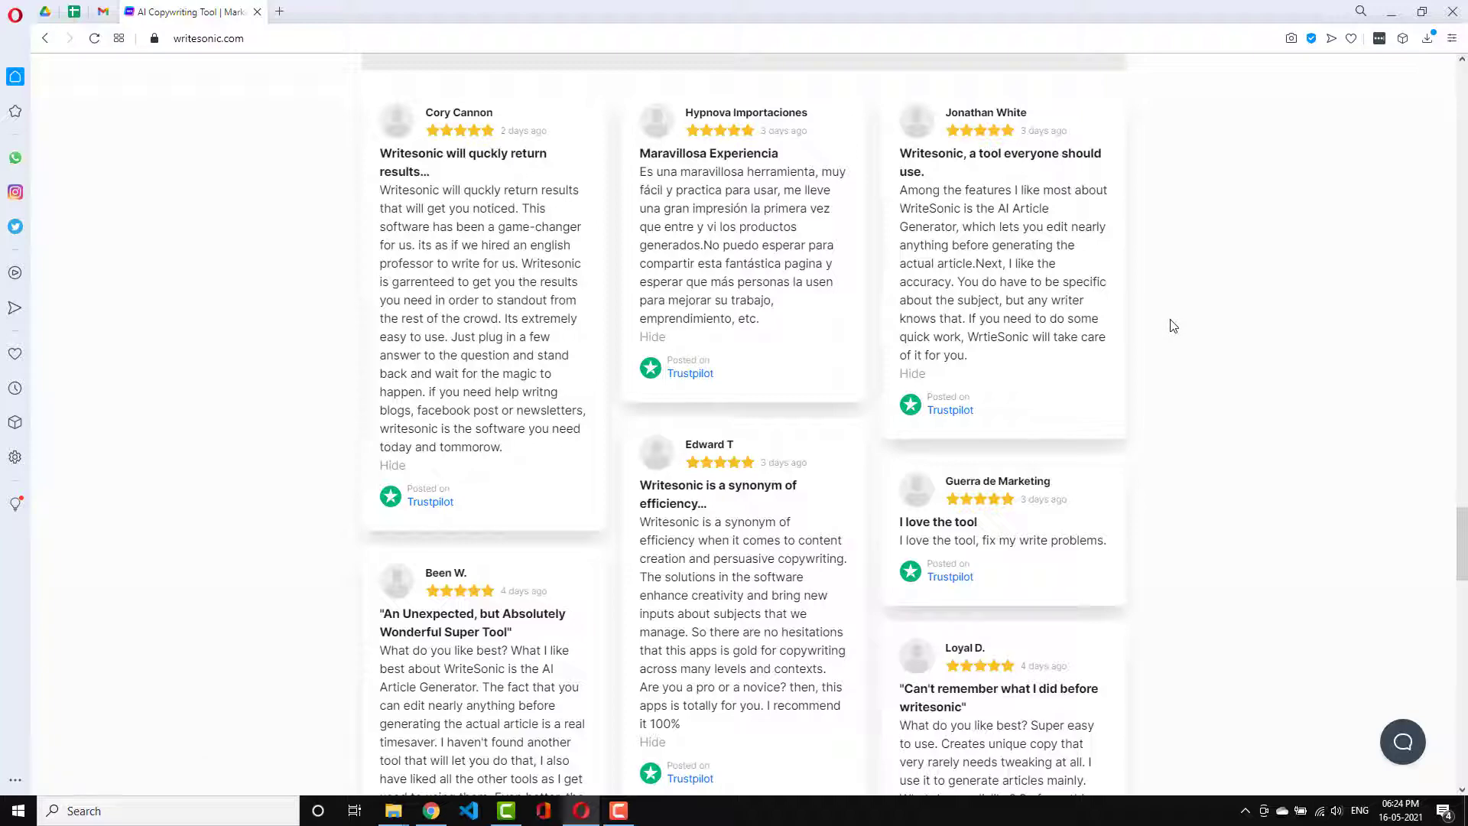
pyautogui.scroll(-9, 1141, 413)
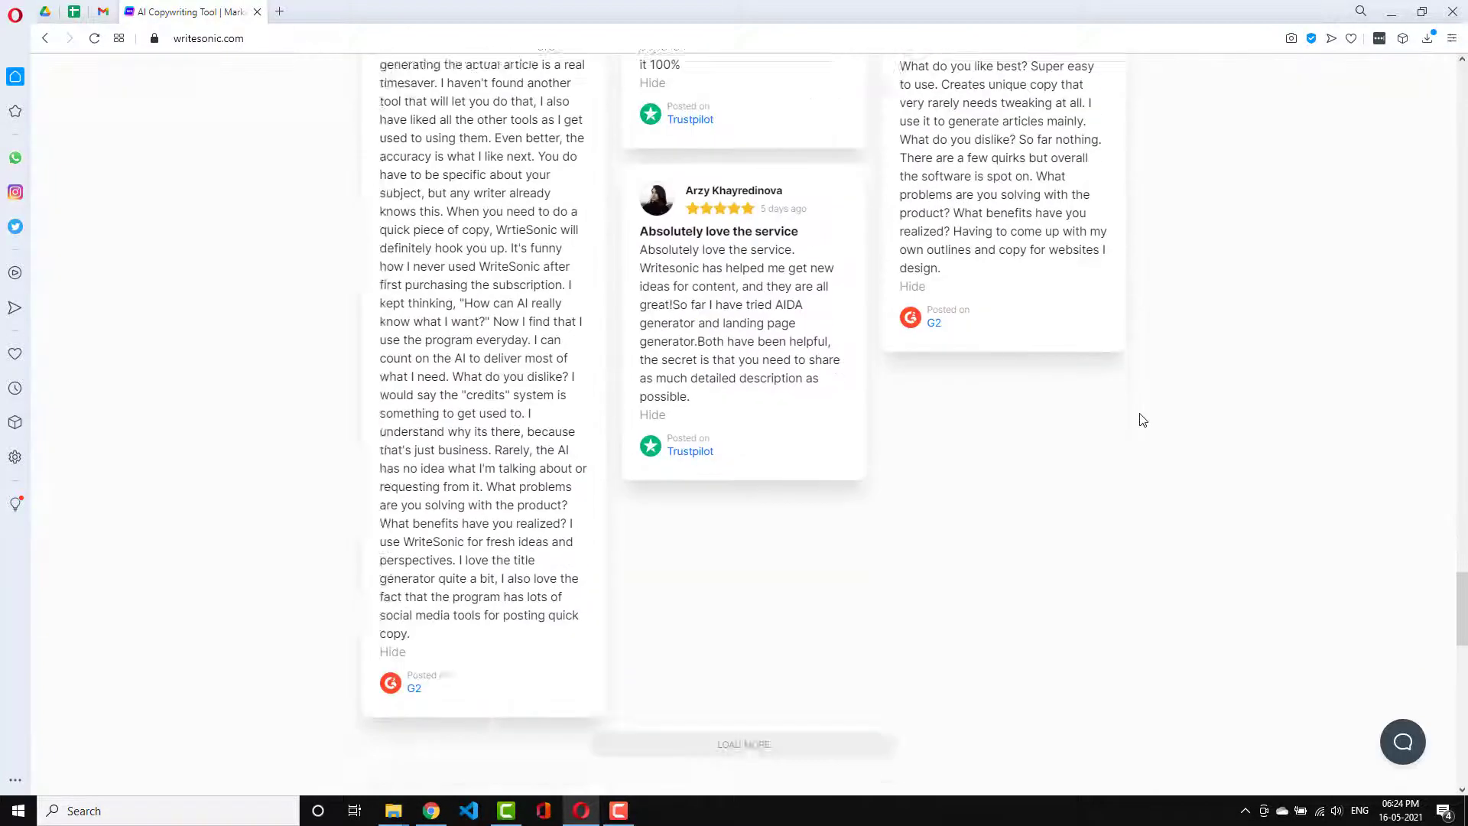
pyautogui.scroll(-17, 1142, 420)
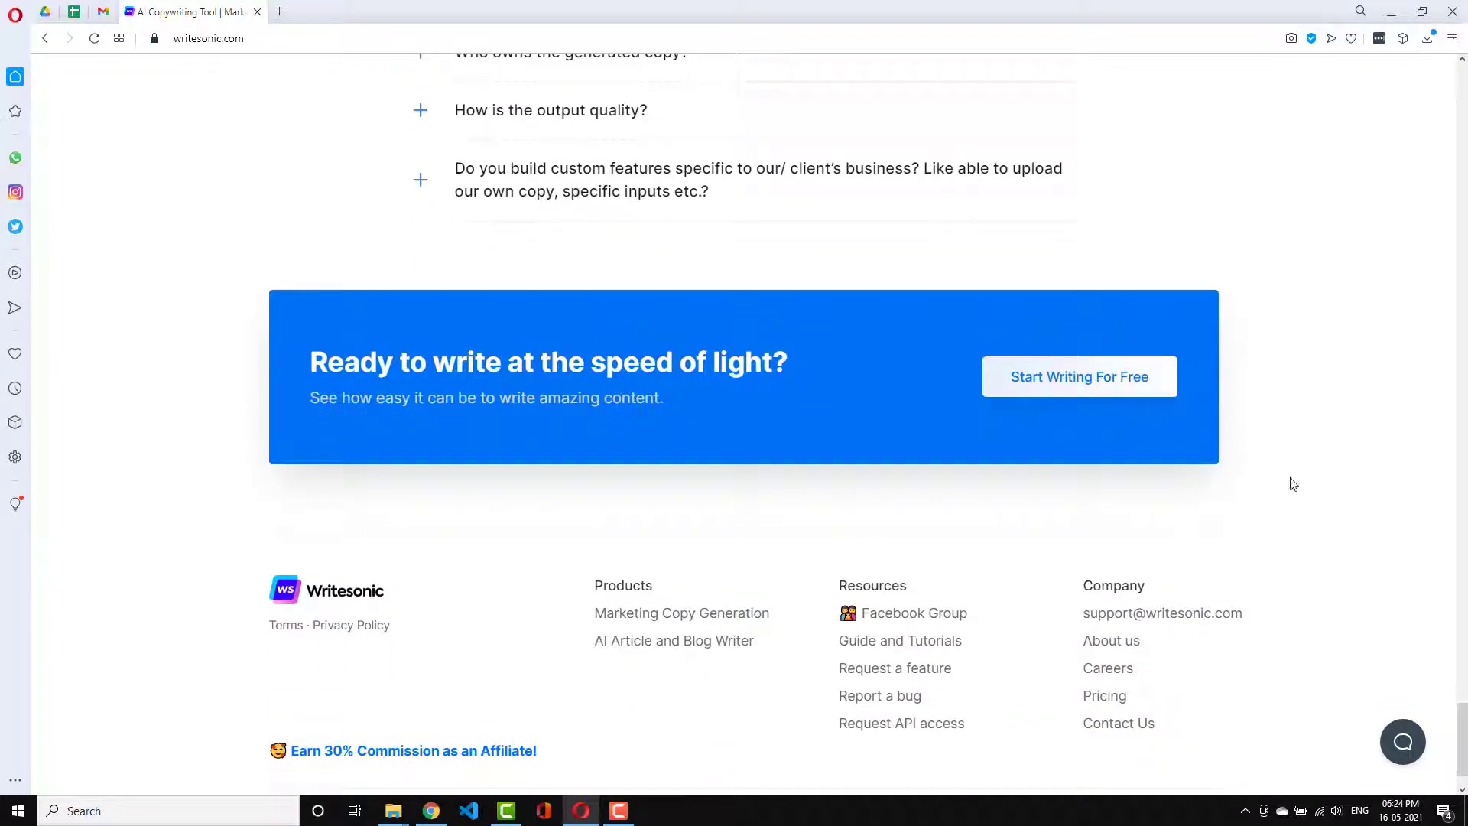
pyautogui.scroll(7, 1248, 705)
pyautogui.scroll(10, 1252, 705)
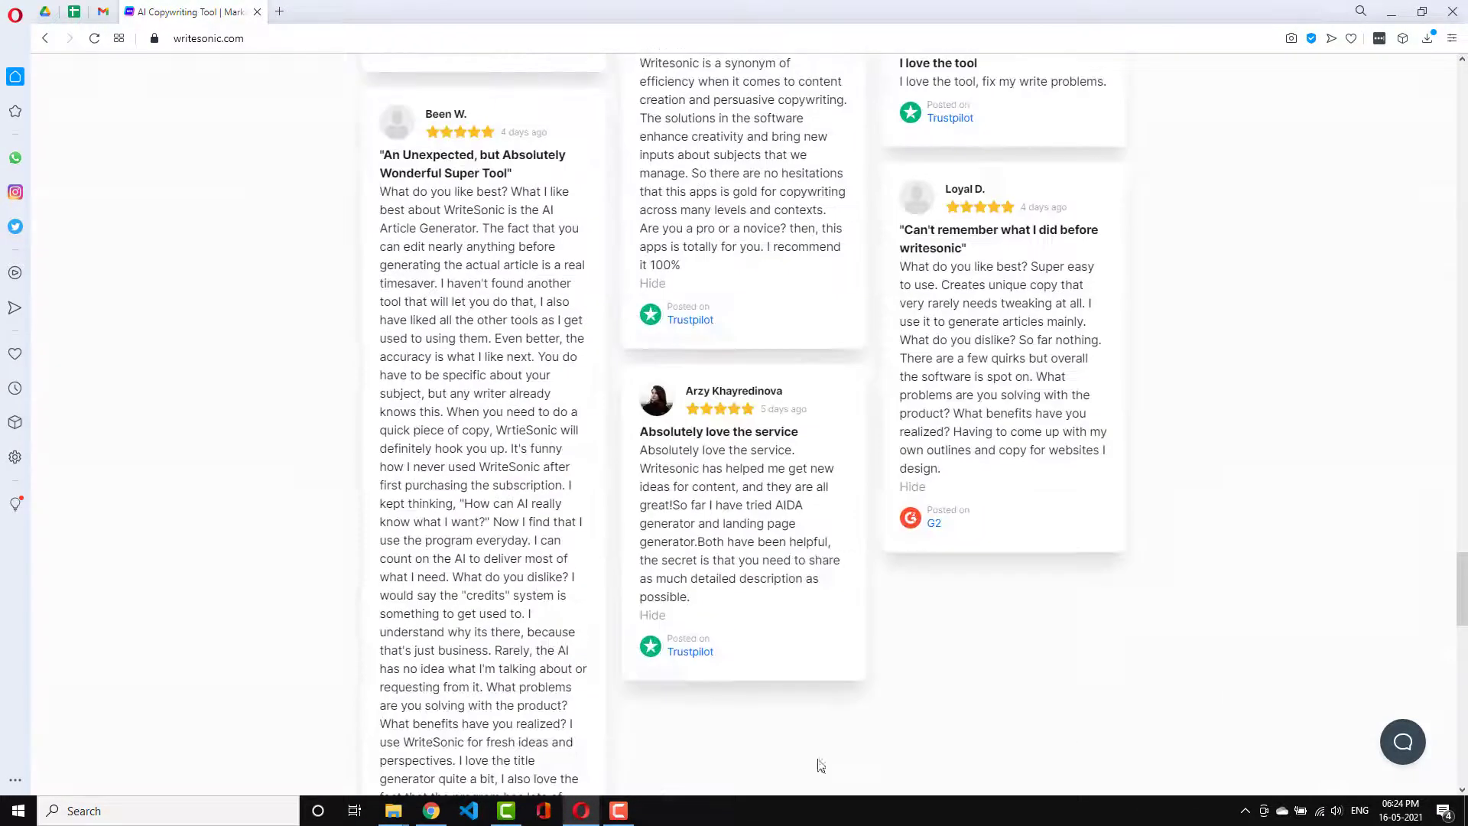
pyautogui.click(432, 811)
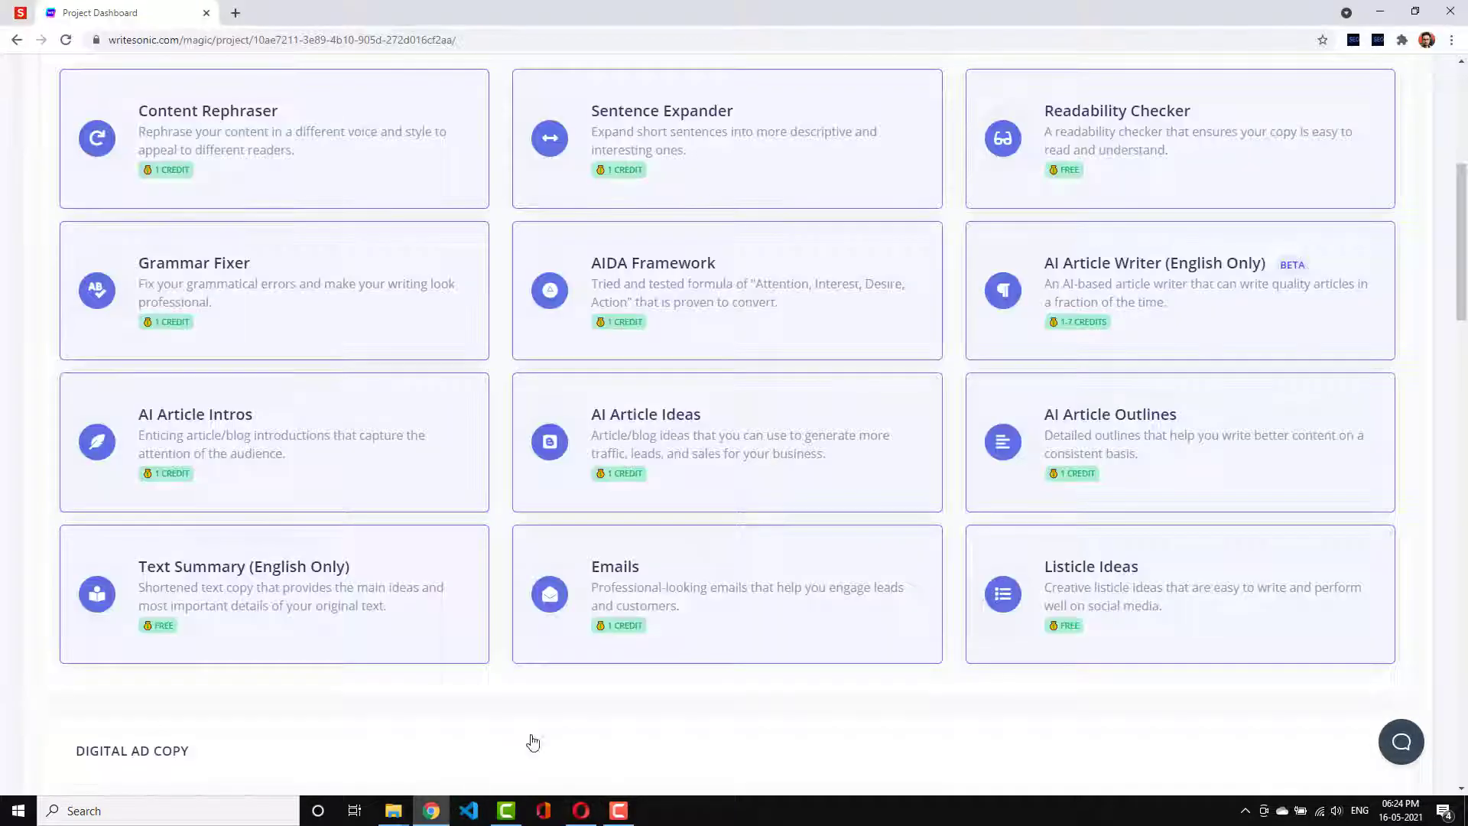
pyautogui.scroll(6, 866, 505)
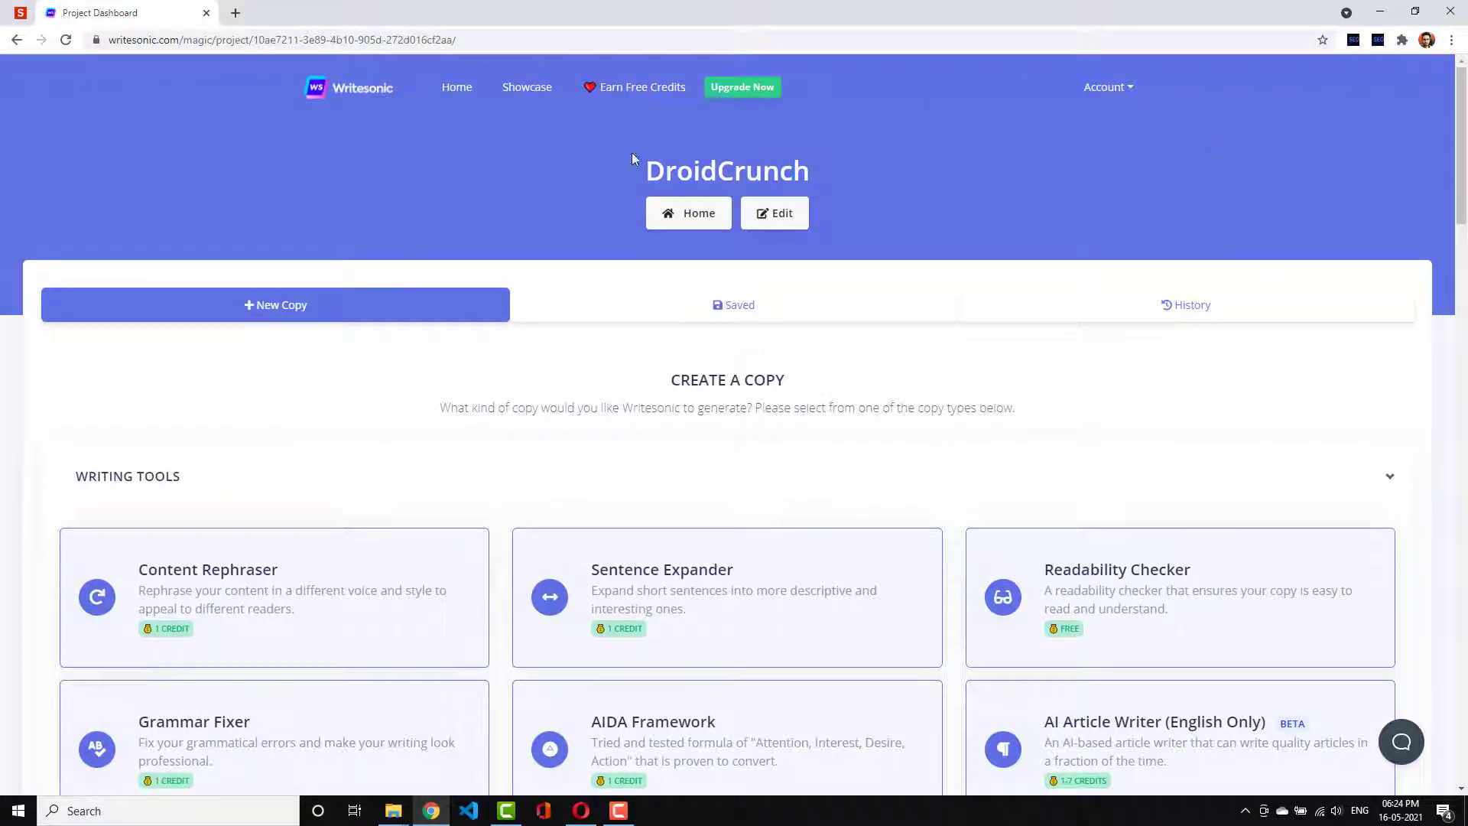
pyautogui.click(461, 91)
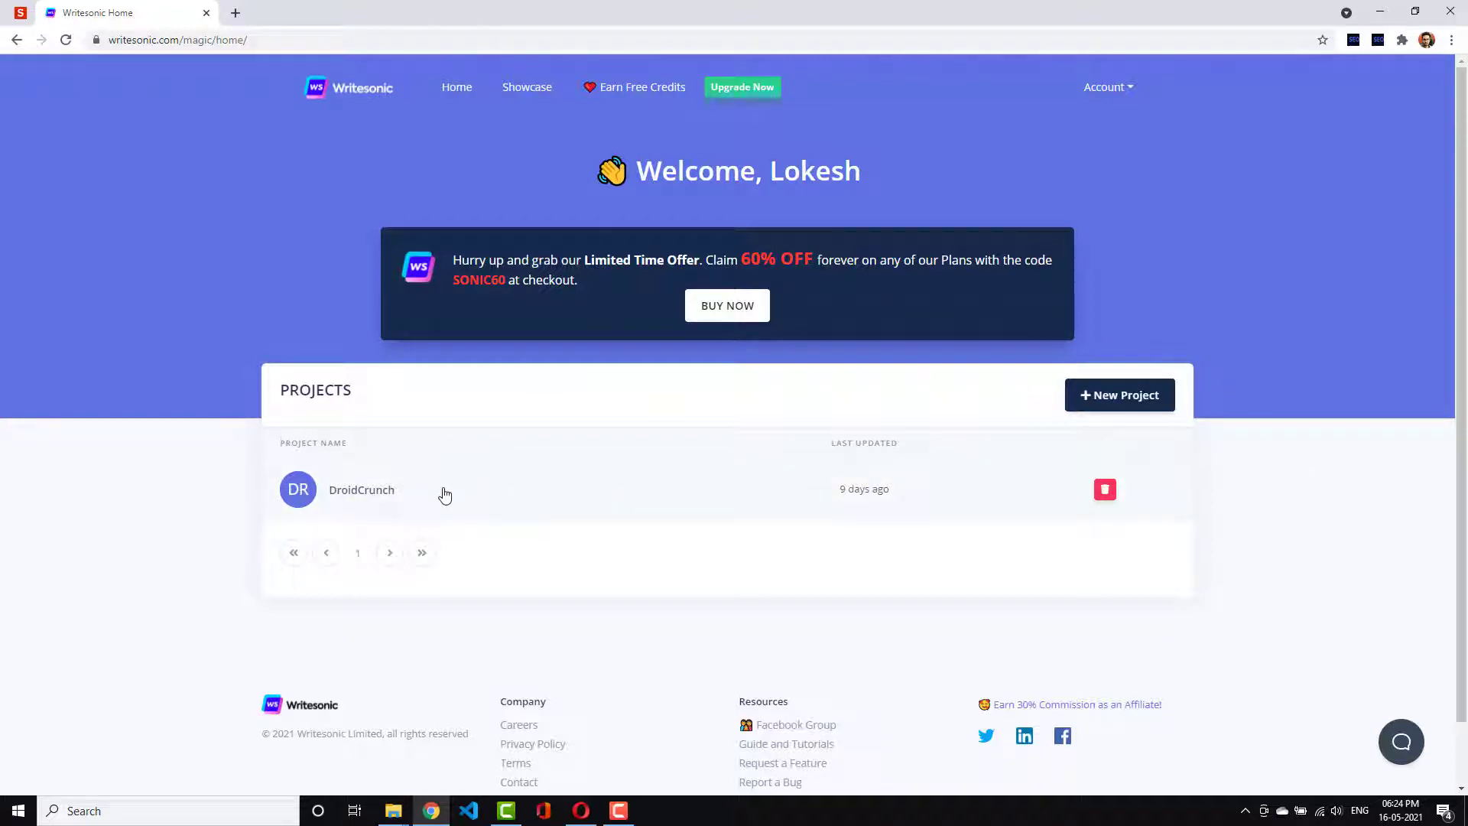
pyautogui.click(390, 494)
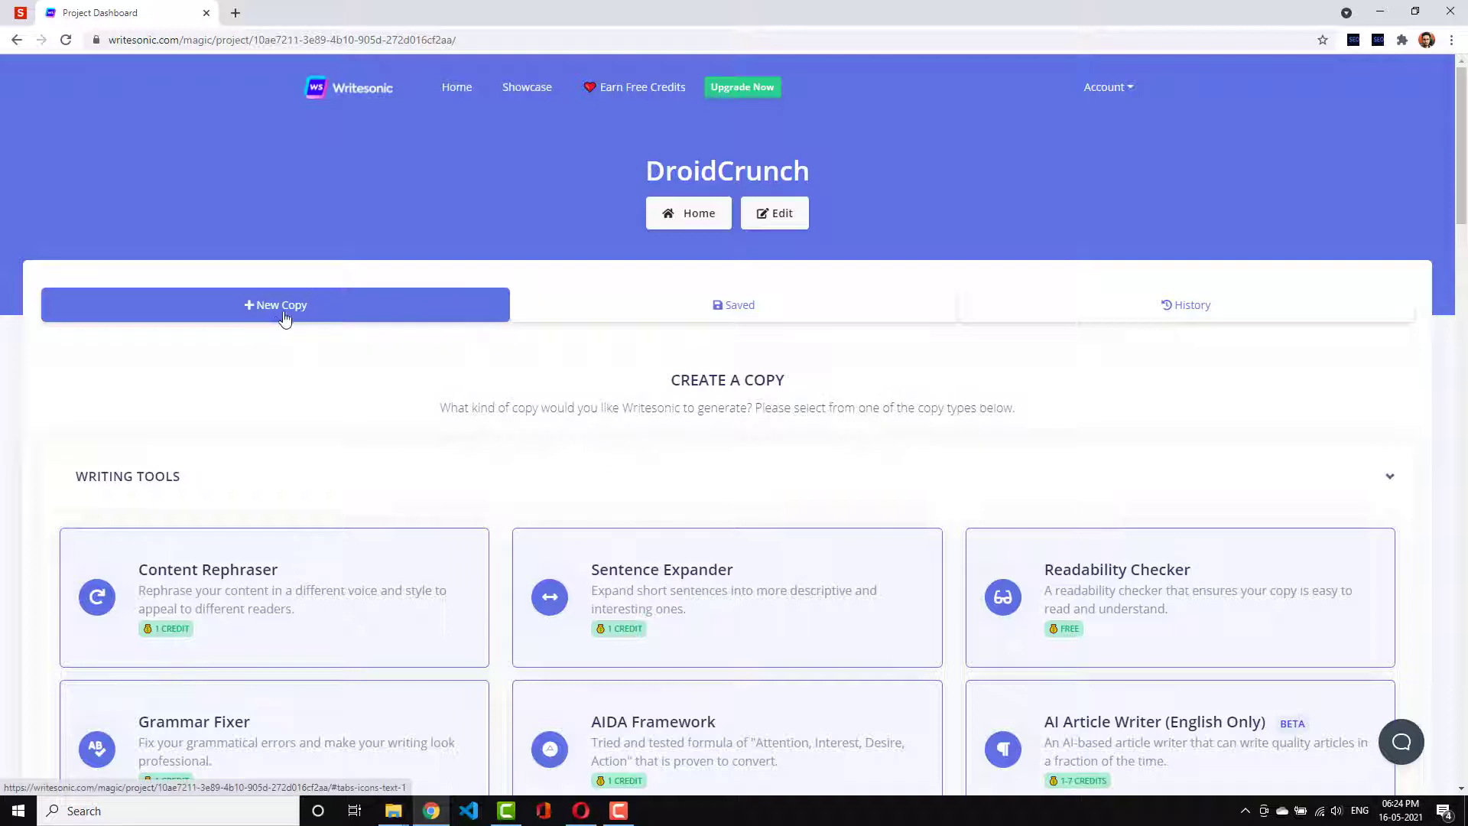
# - Look through the copy types offered for the project, from Writing Tools and Digital Ad Copy to Website Copy and Other Tools
pyautogui.scroll(-2, 342, 433)
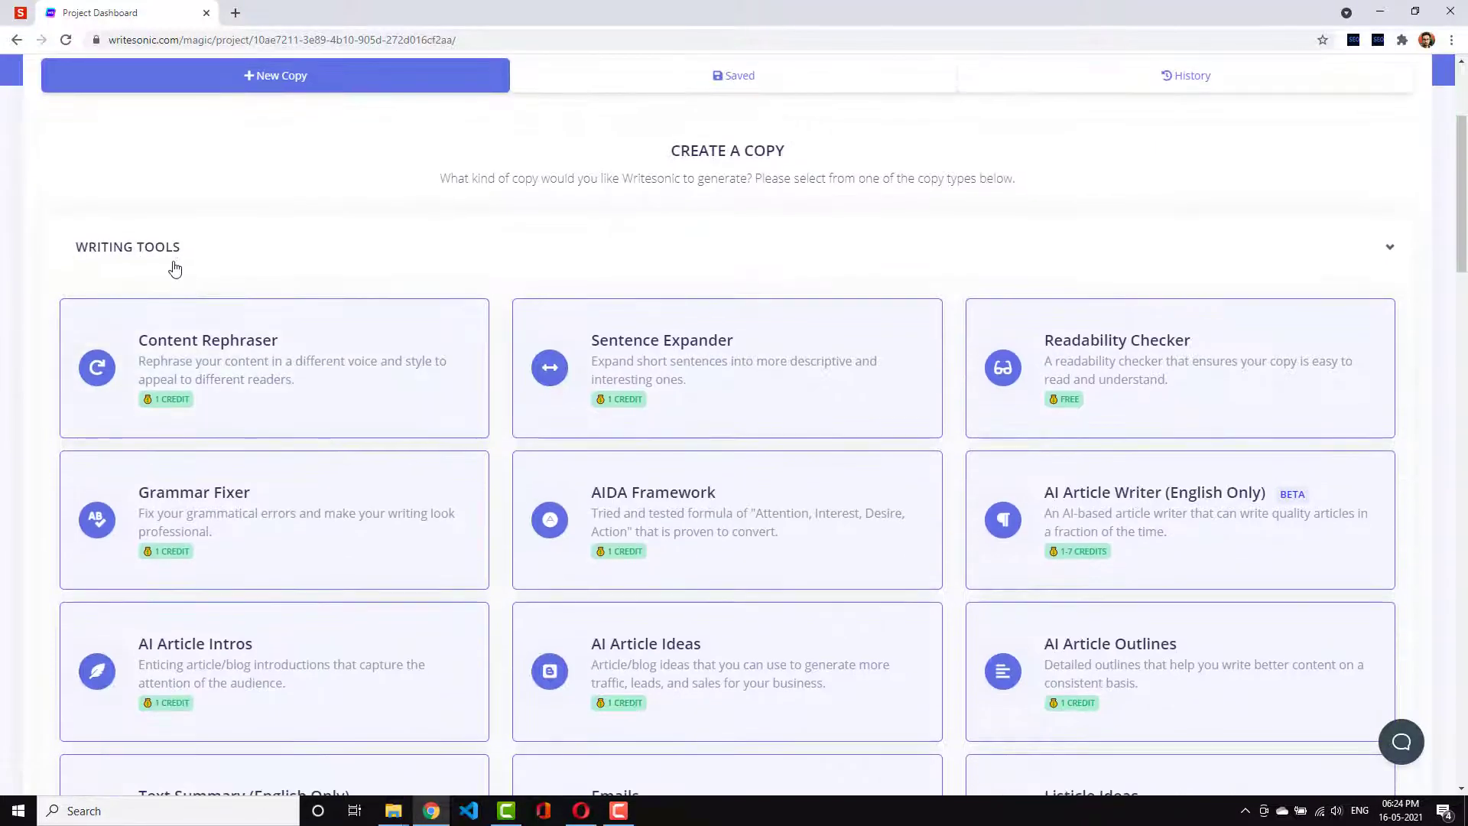
pyautogui.scroll(-2, 508, 532)
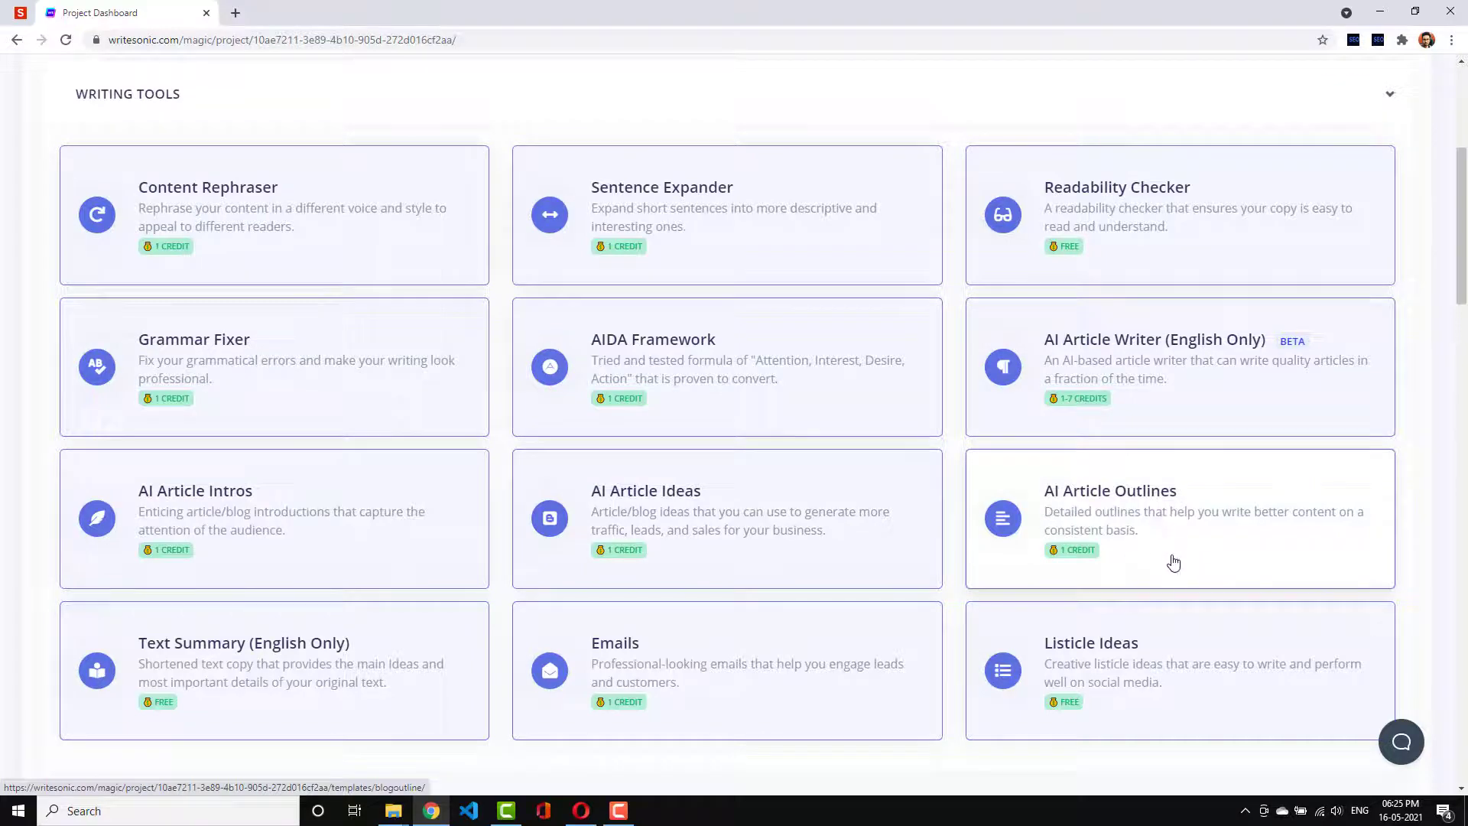
pyautogui.scroll(-3, 1176, 543)
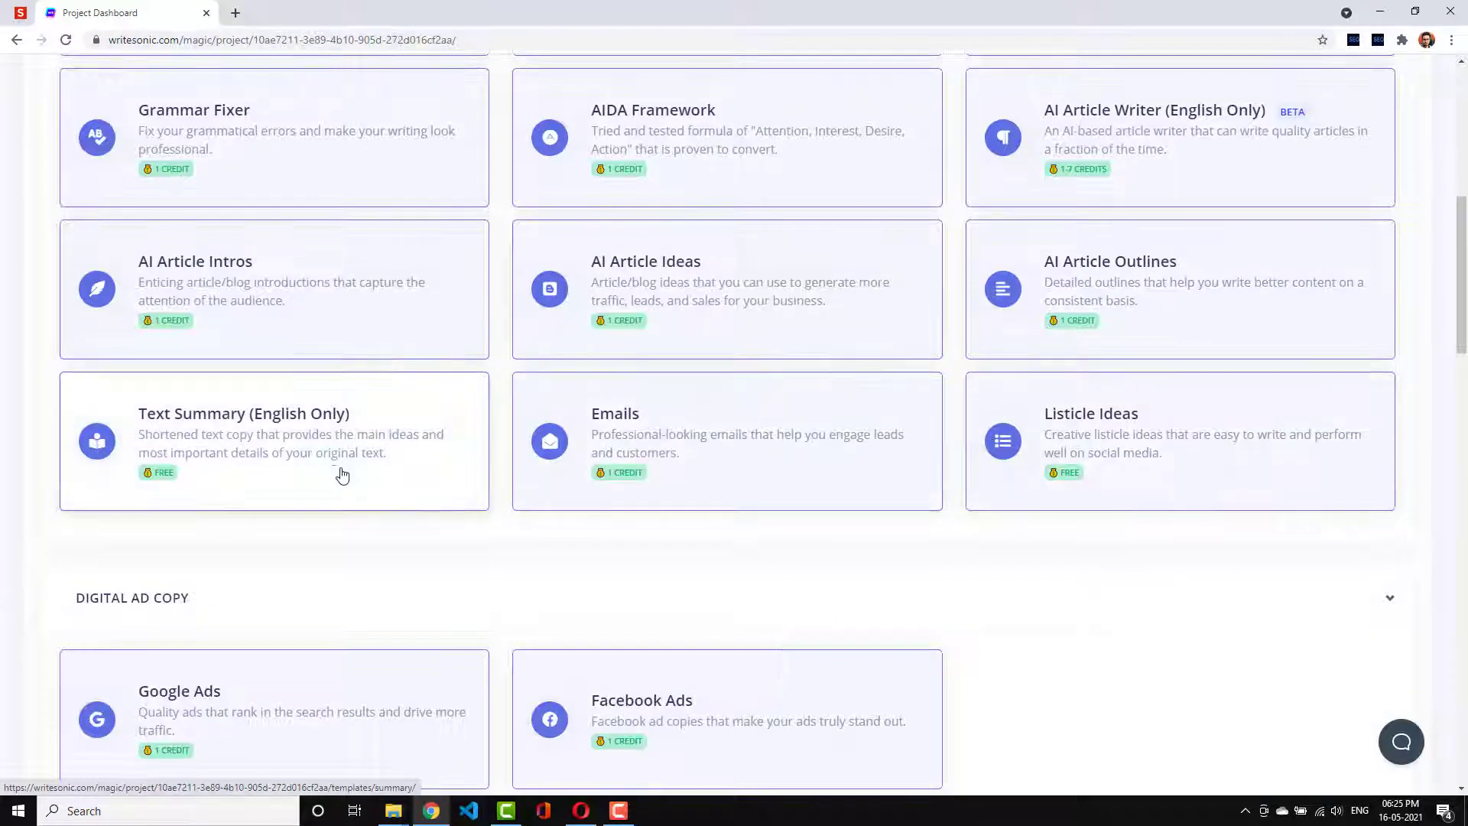
pyautogui.scroll(-5, 341, 478)
pyautogui.scroll(-10, 574, 525)
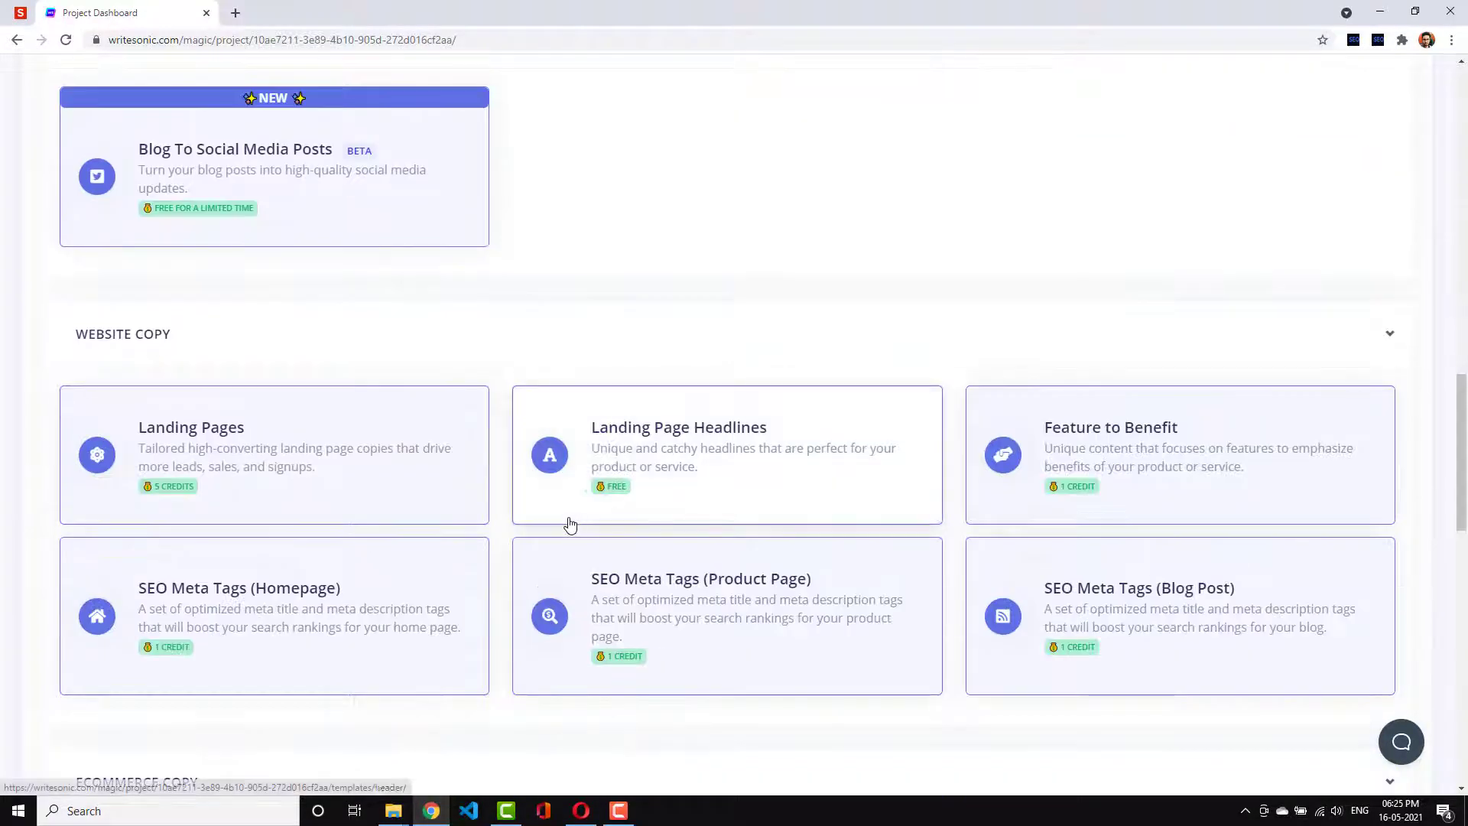
pyautogui.scroll(-6, 846, 512)
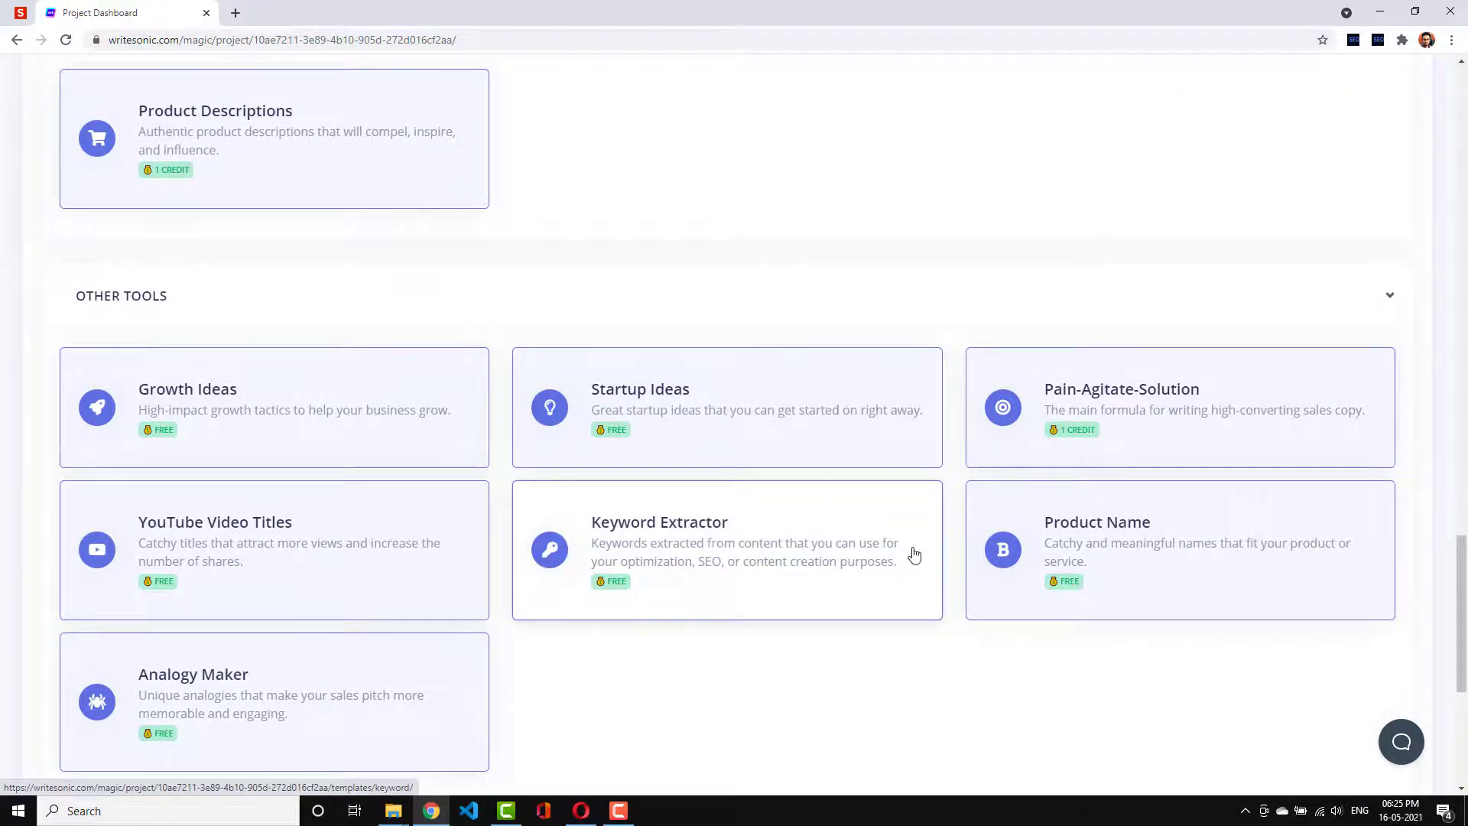
pyautogui.scroll(20, 1118, 617)
pyautogui.scroll(4, 1121, 616)
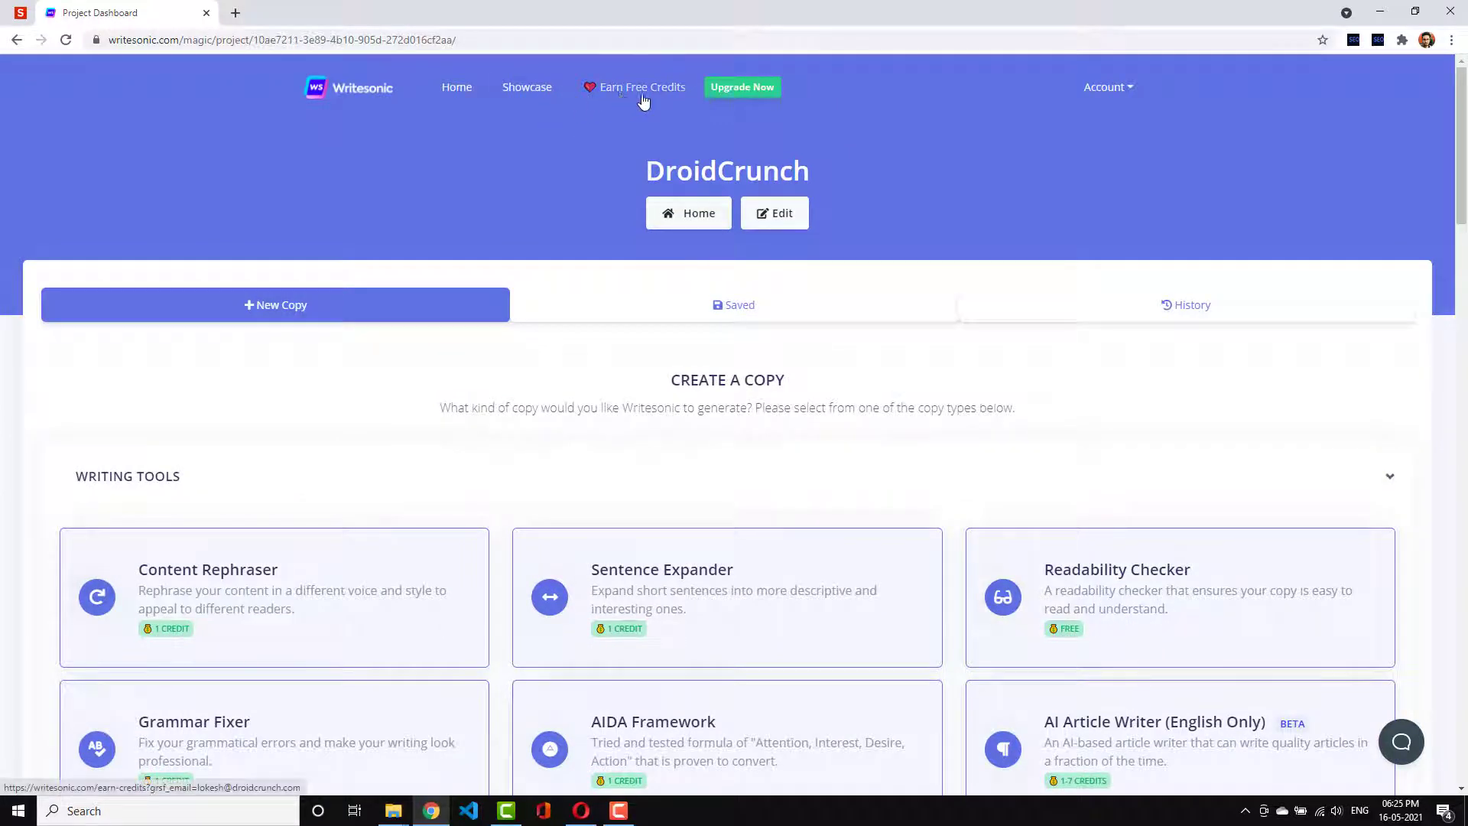
# - Open the Earn Free Credits page in a new browser tab and examine the review and social media offers on it
pyautogui.rightClick(603, 86)
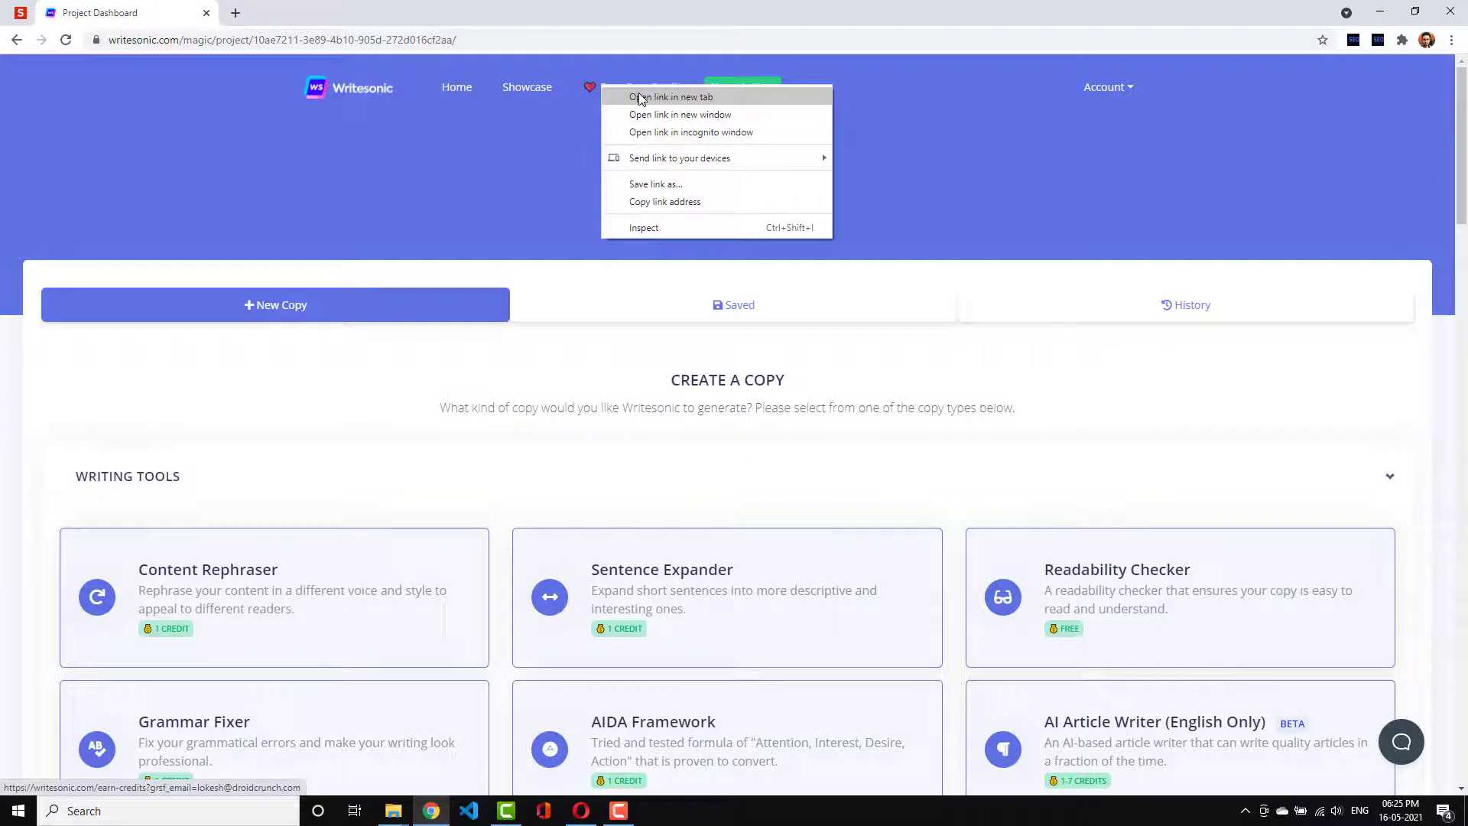
pyautogui.click(640, 97)
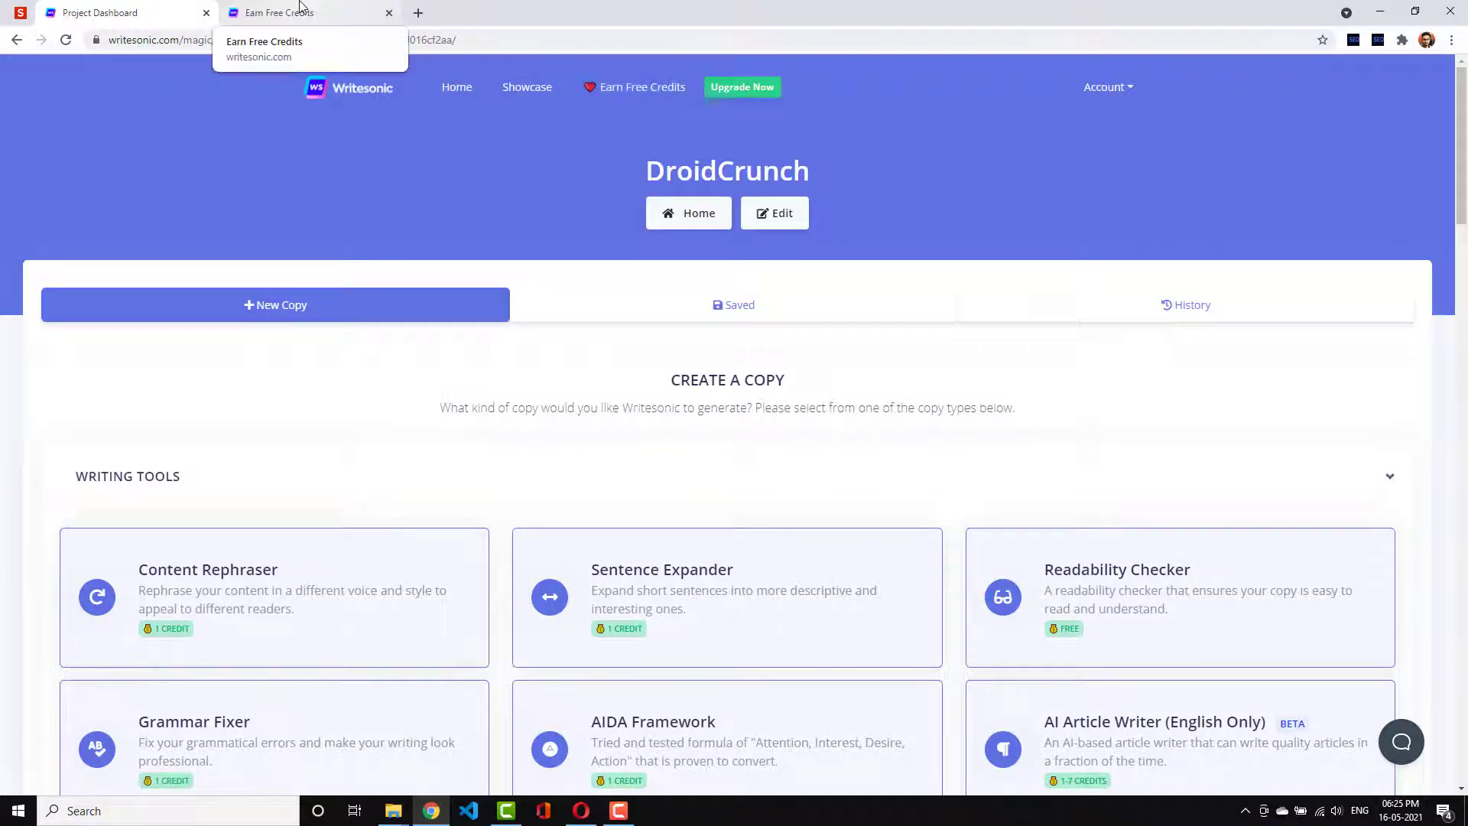
pyautogui.click(300, 9)
pyautogui.scroll(-5, 612, 513)
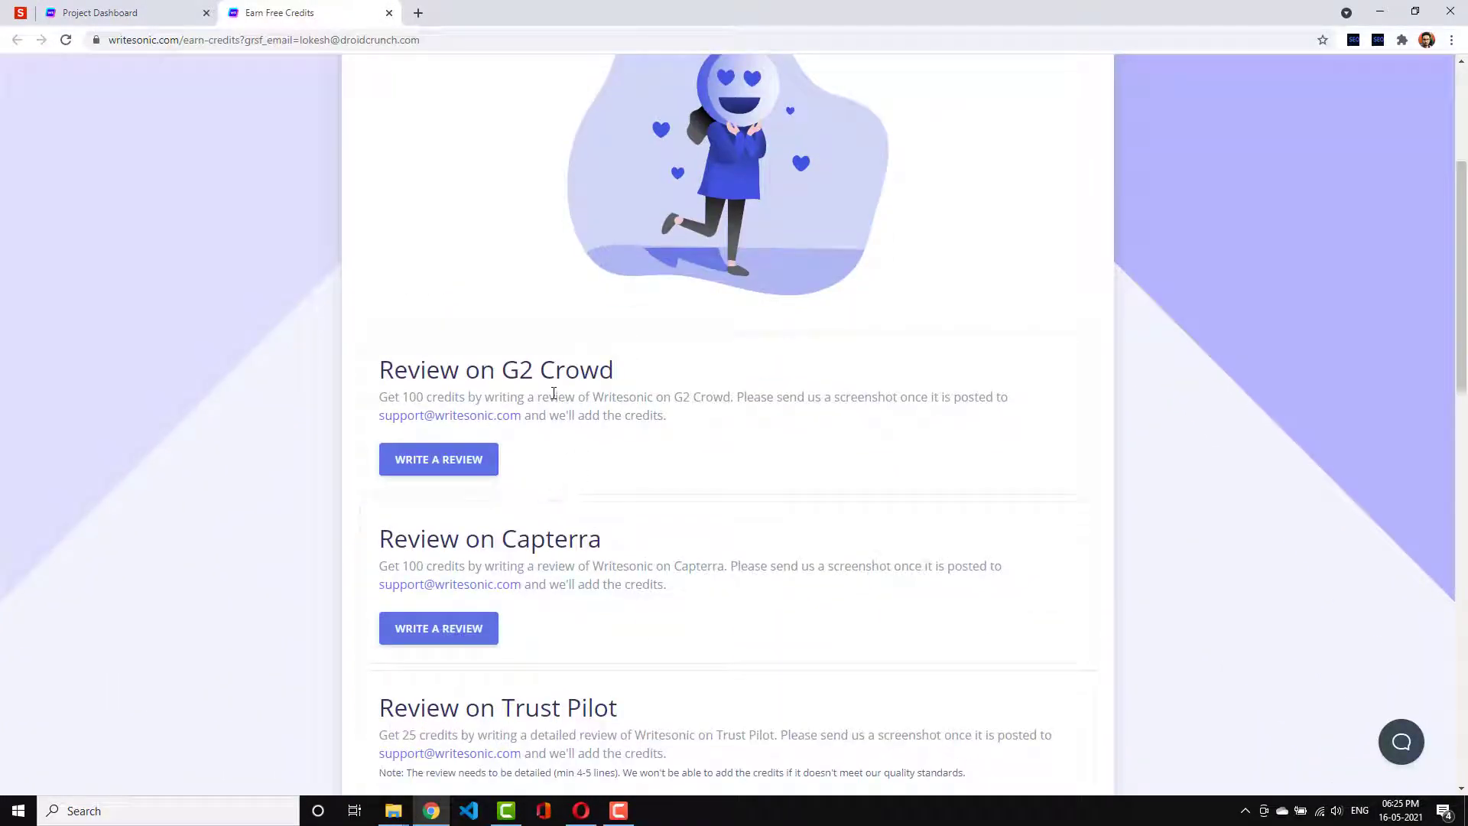
pyautogui.scroll(-3, 553, 398)
pyautogui.scroll(-9, 579, 457)
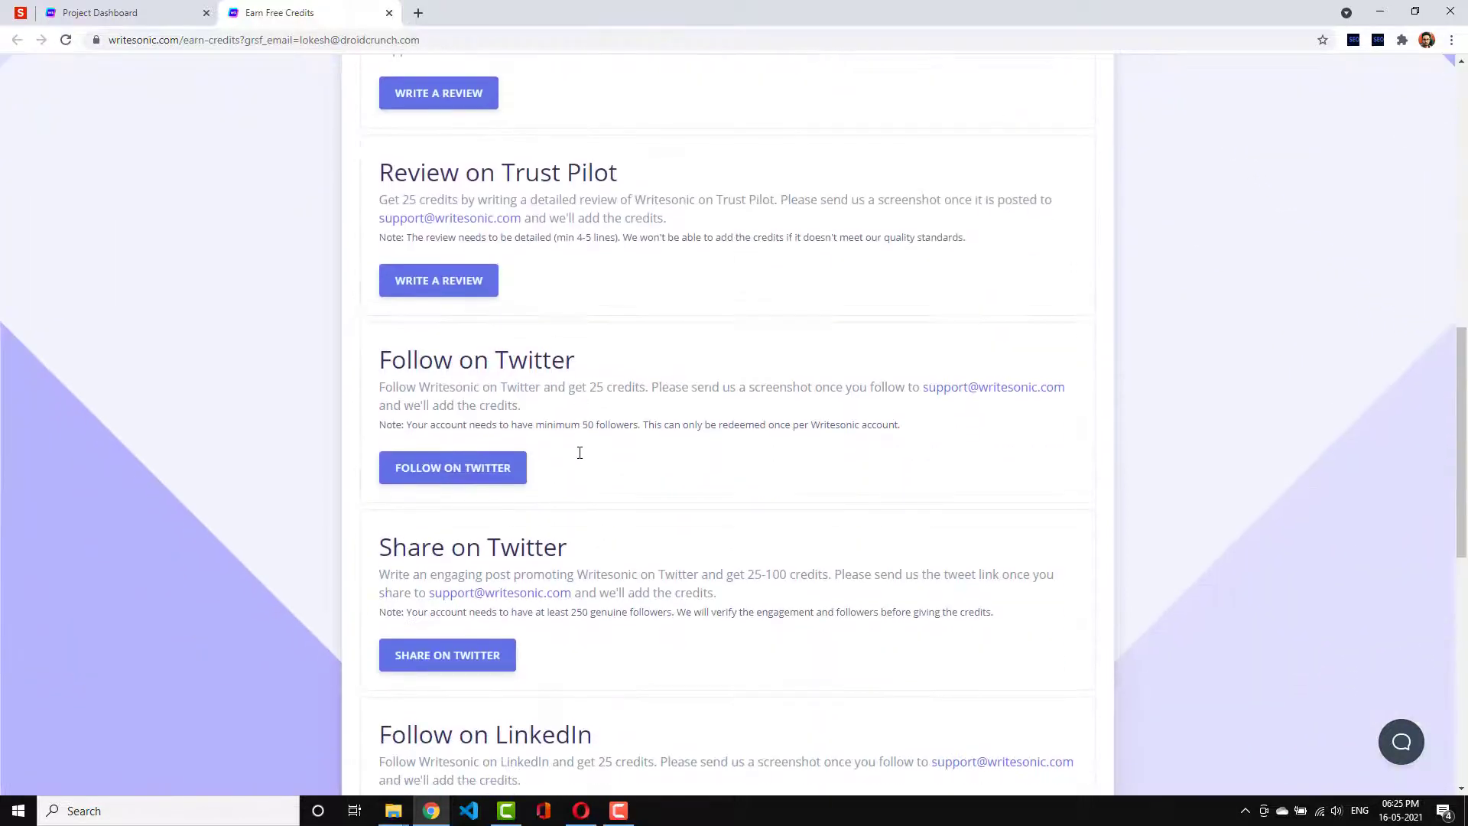
pyautogui.scroll(16, 822, 478)
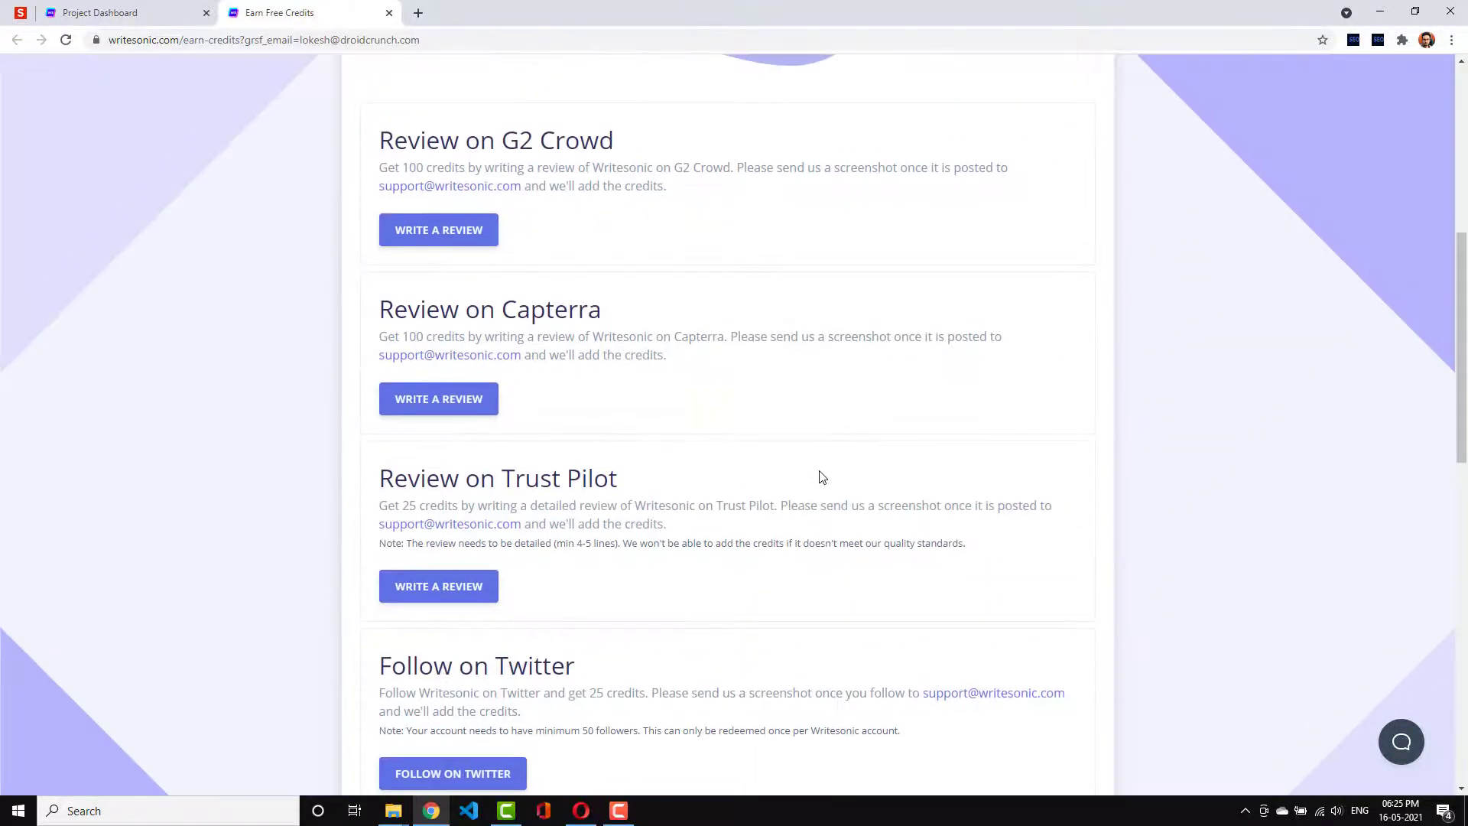
# - Examine the review rewards on the Earn Free Credits page alongside the credit costs of the project's Writing Tools
pyautogui.scroll(-5, 502, 341)
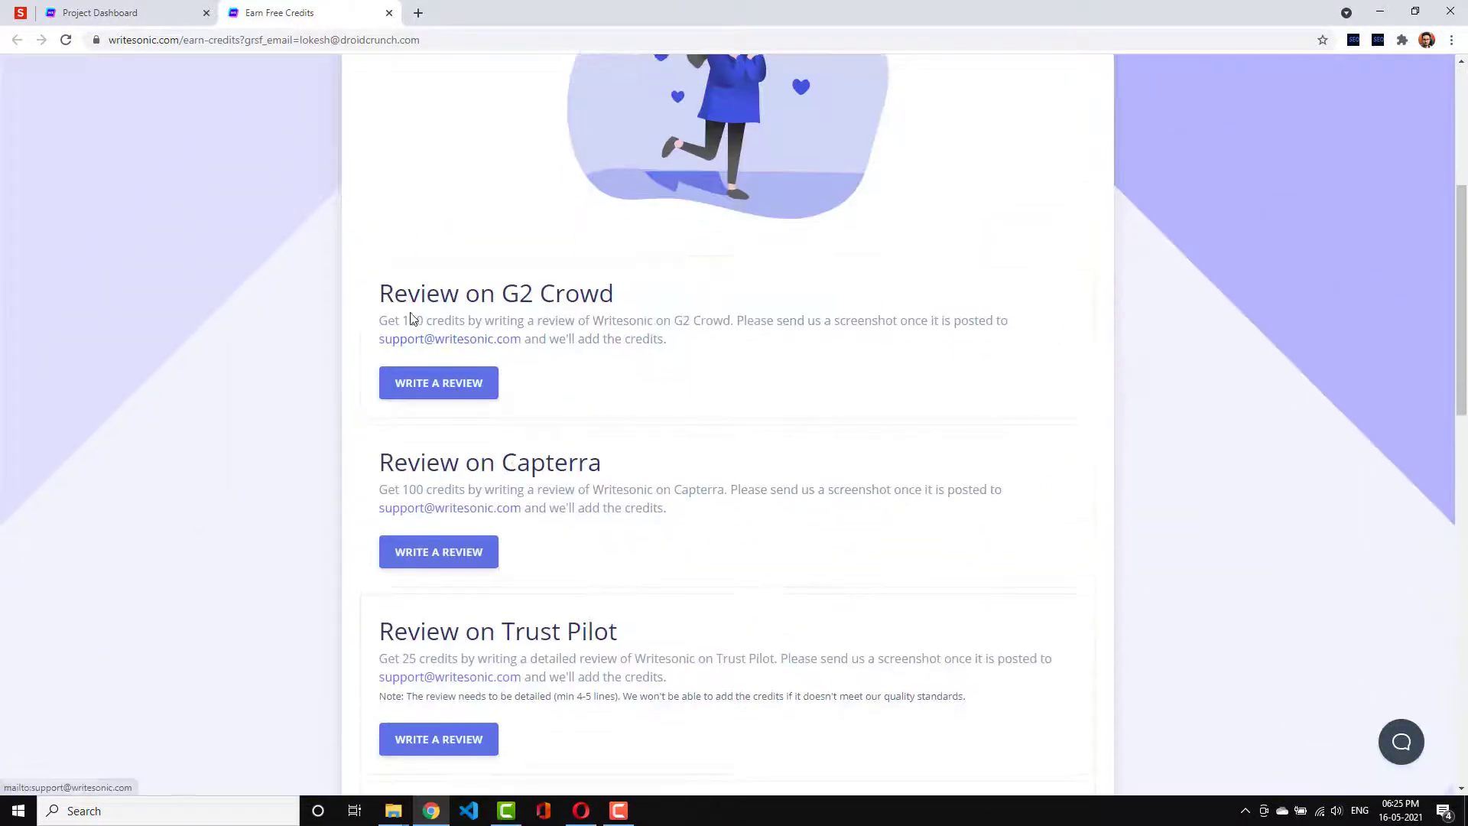
pyautogui.scroll(5, 616, 340)
pyautogui.click(126, 13)
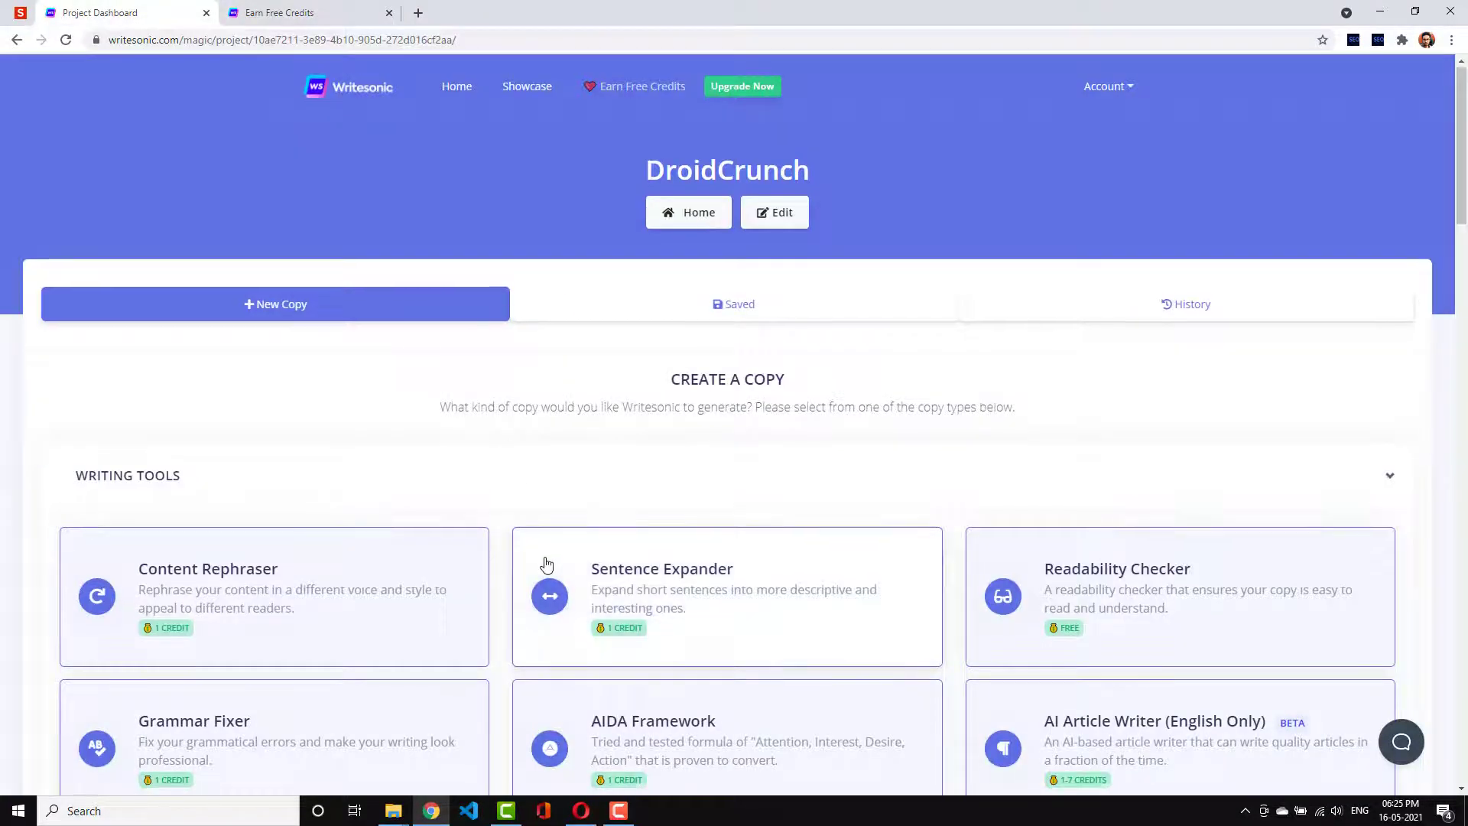
pyautogui.scroll(-4, 566, 543)
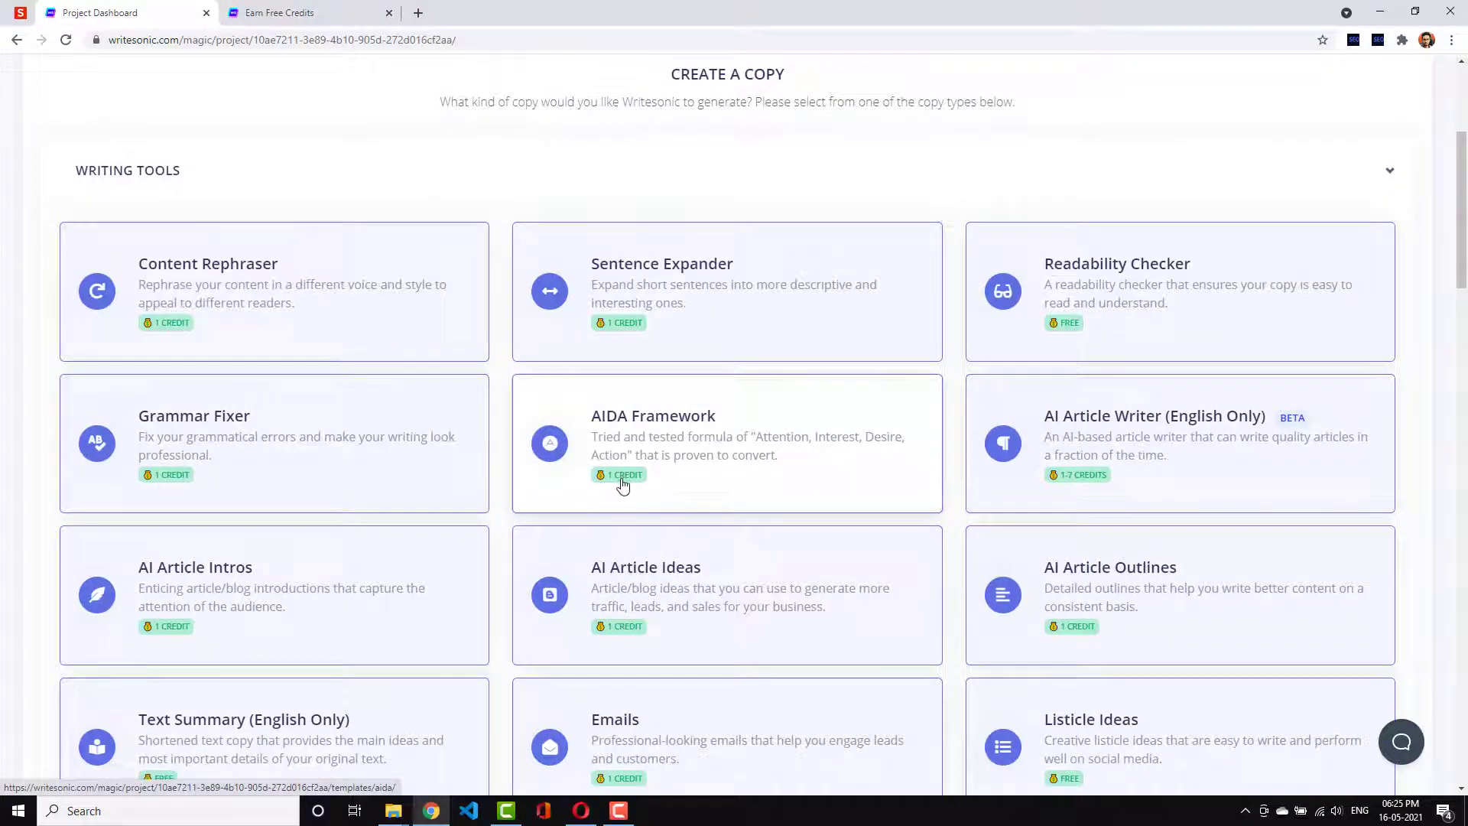
pyautogui.hotkey('ctrl', 'Tab')
pyautogui.scroll(-5, 577, 373)
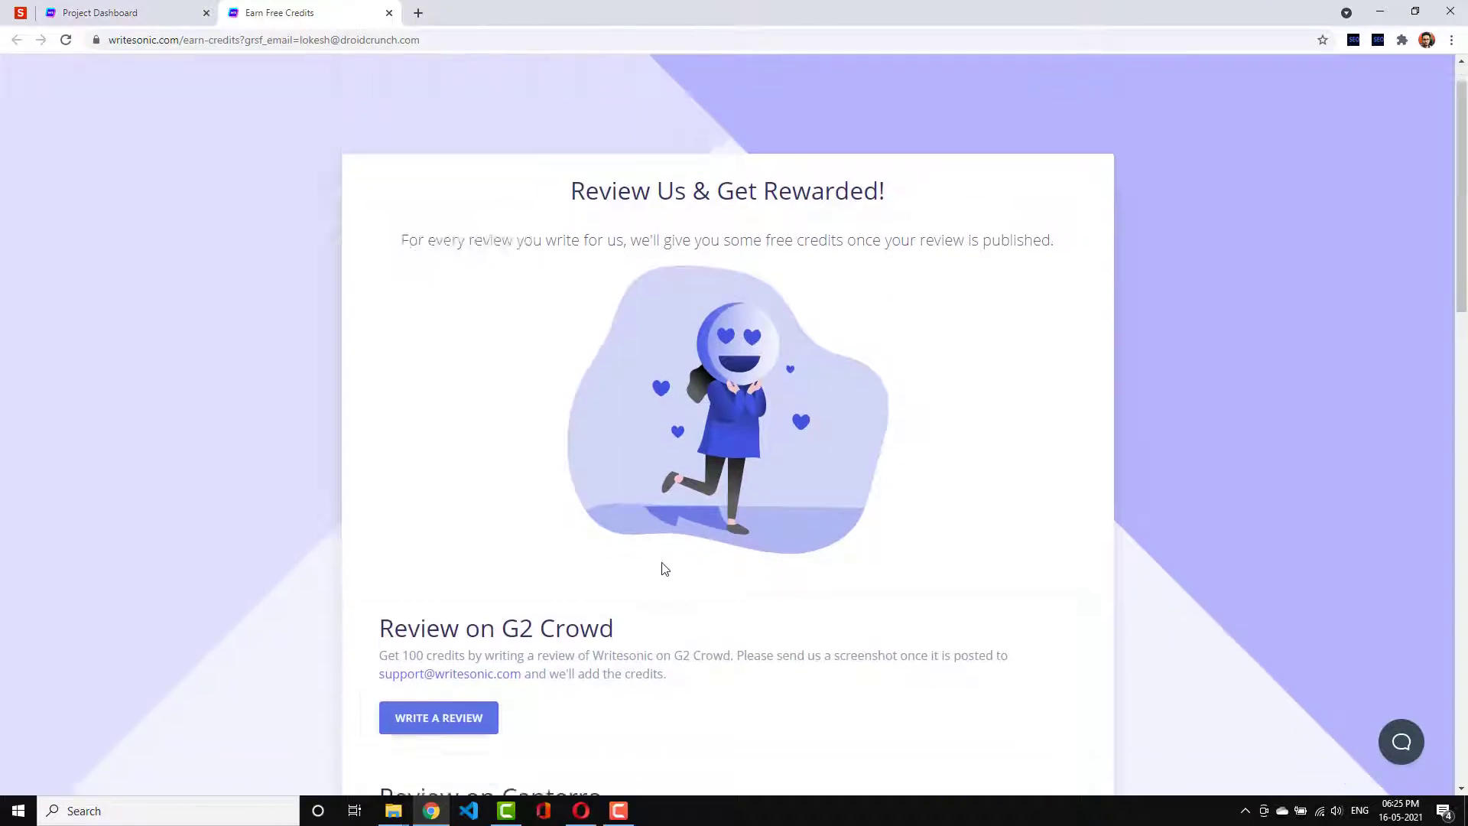
pyautogui.hotkey('ctrl', 'shift', 'Tab')
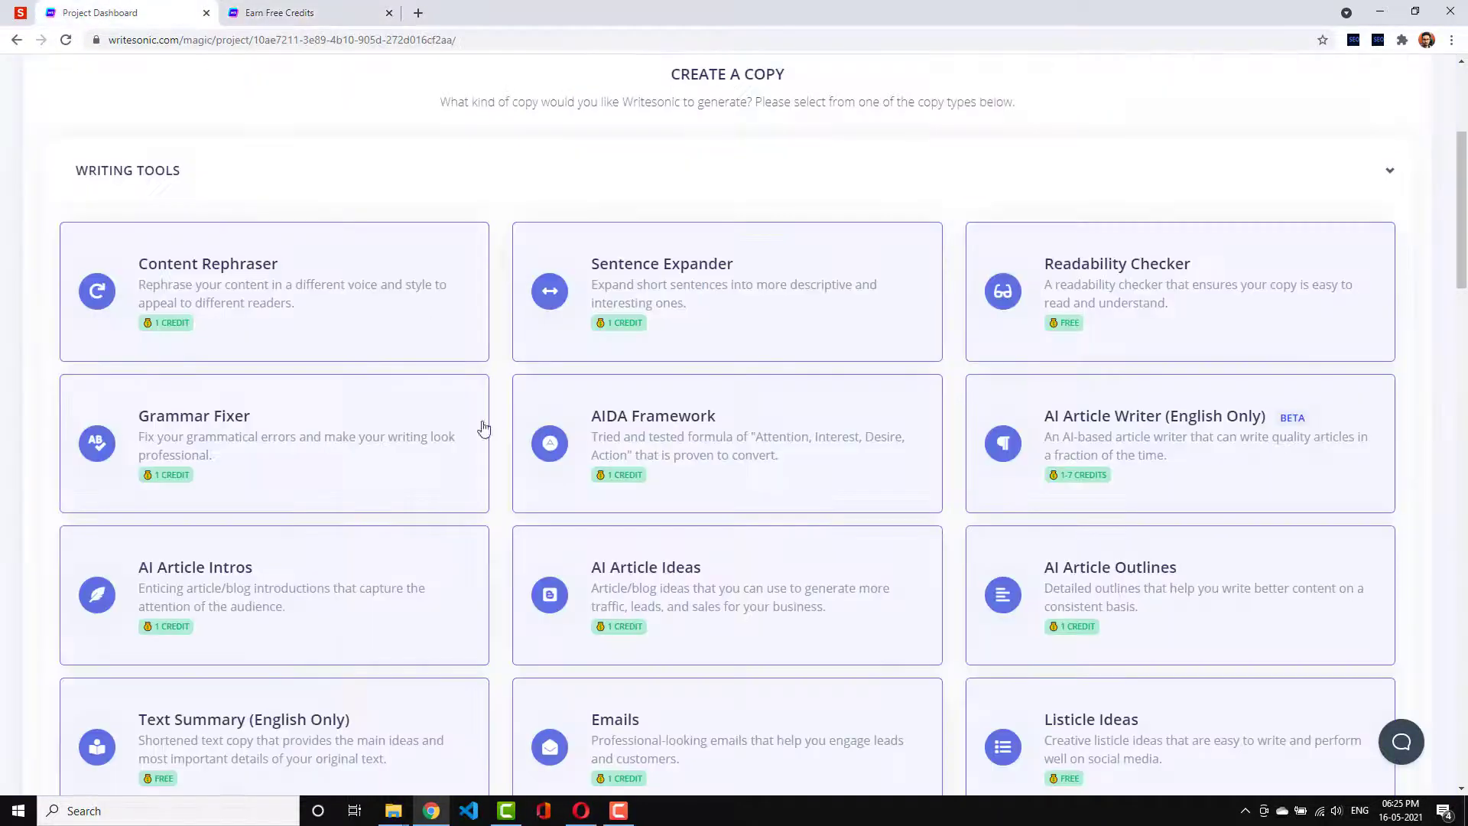
pyautogui.scroll(4, 497, 459)
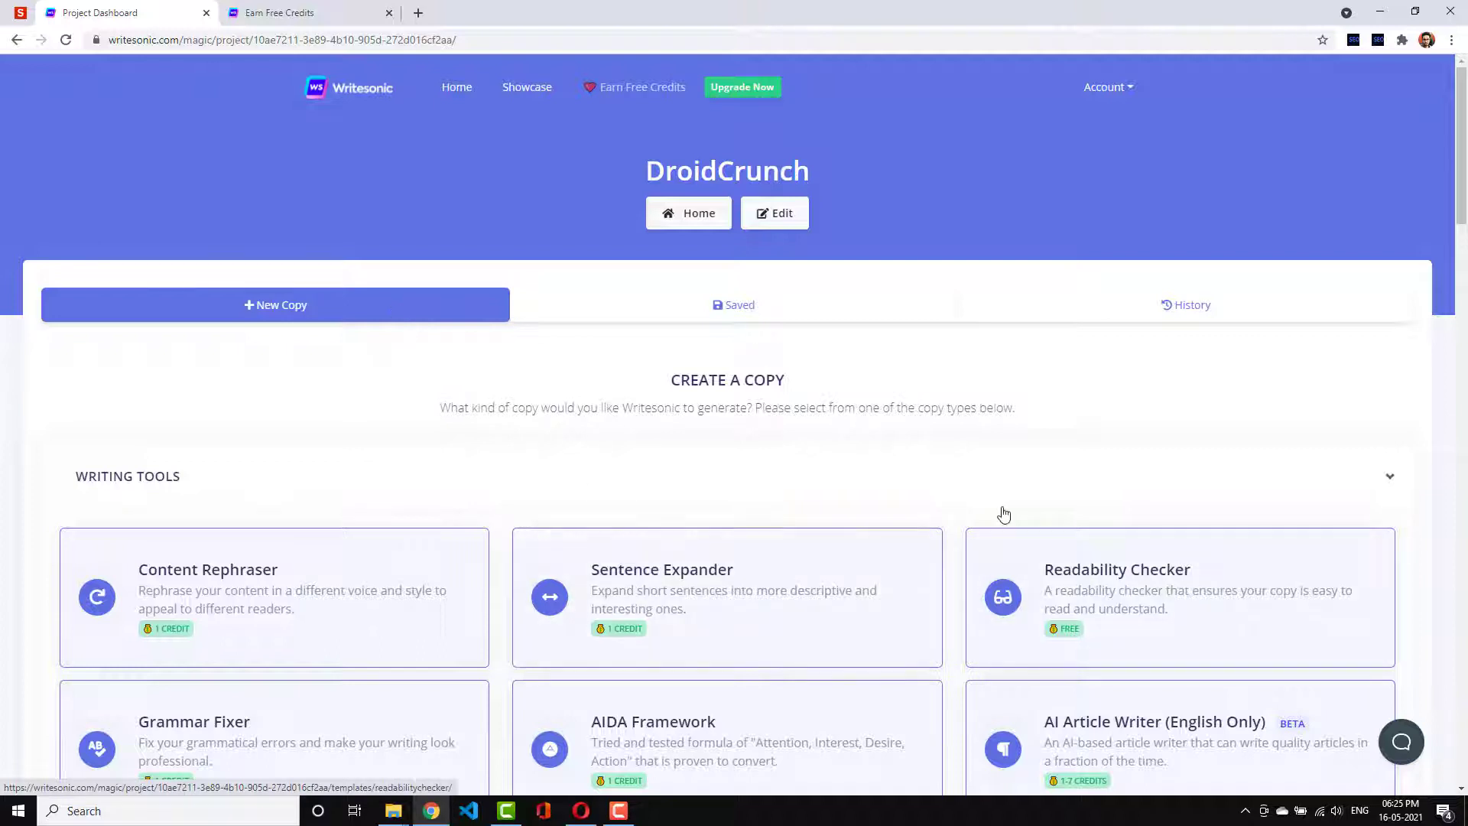
# - Open the Content Rephraser from the DroidCrunch project's Writing Tools, ready to enter content
pyautogui.scroll(-1, 1002, 515)
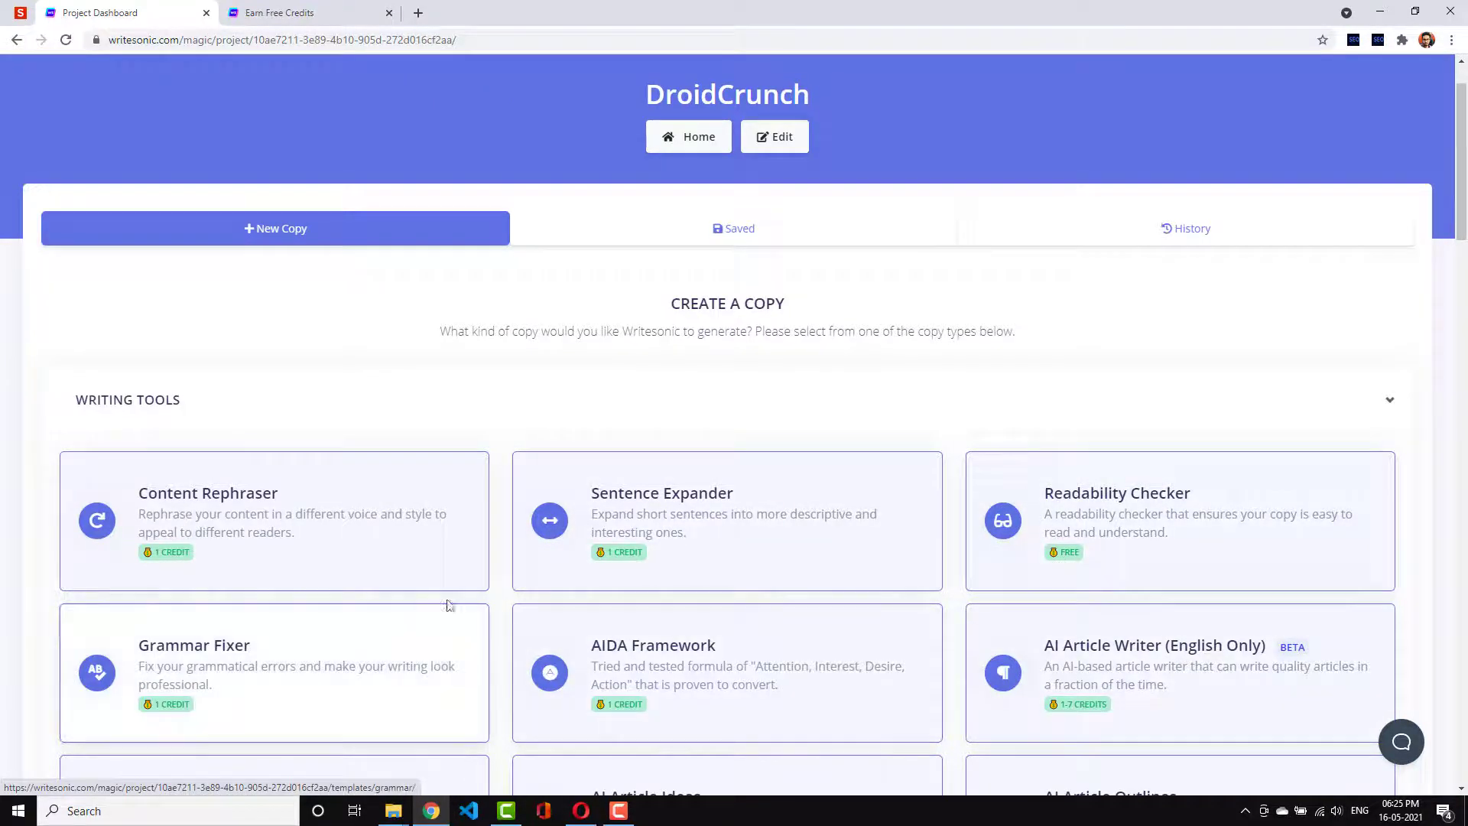
pyautogui.click(319, 526)
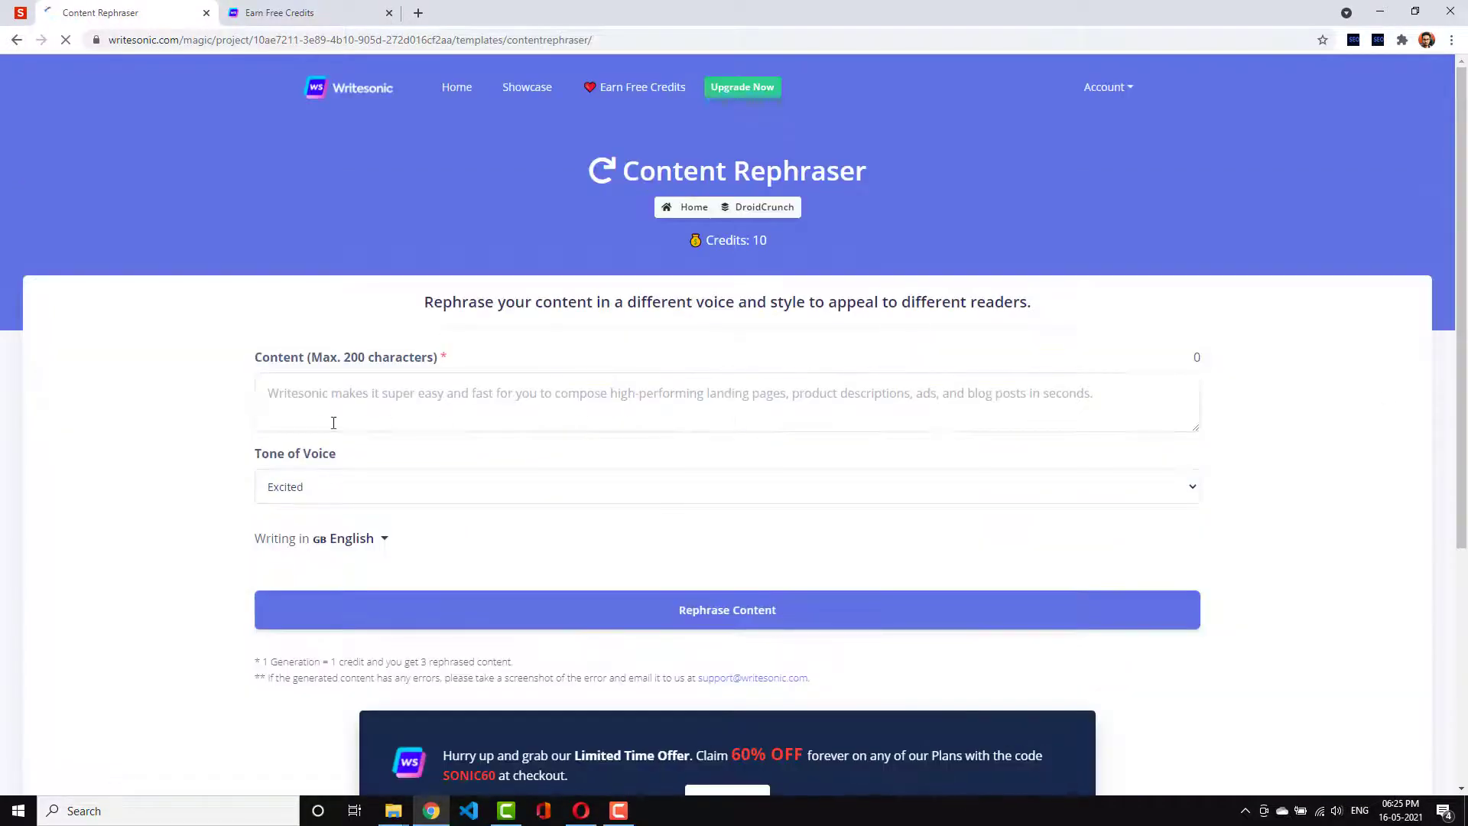
pyautogui.click(302, 398)
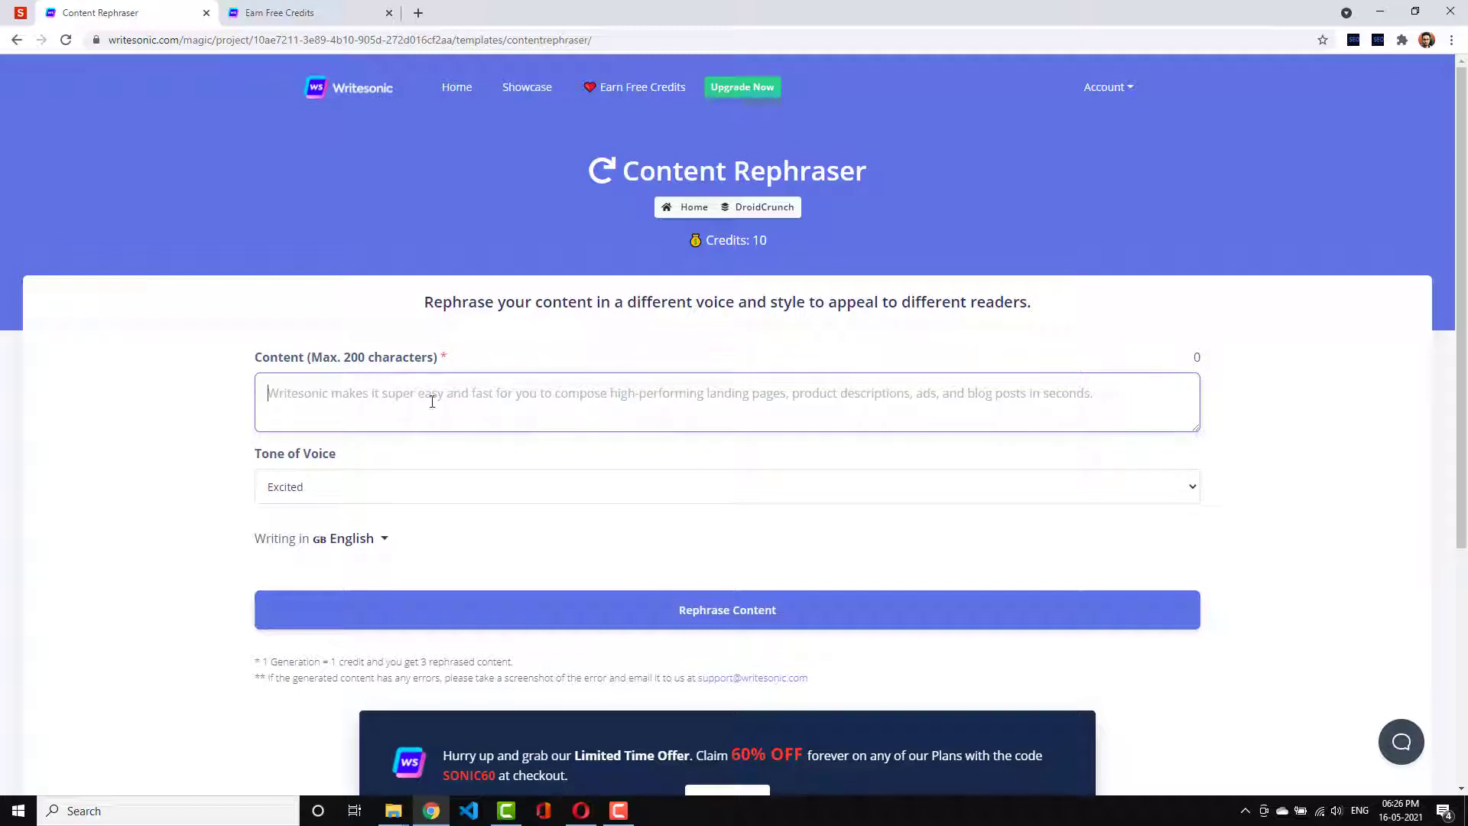
# - Search Google for "upcloud review" in a new browser tab and open the article "UpCloud Review - The Fastest Servers Ever in 2021"
pyautogui.click(418, 14)
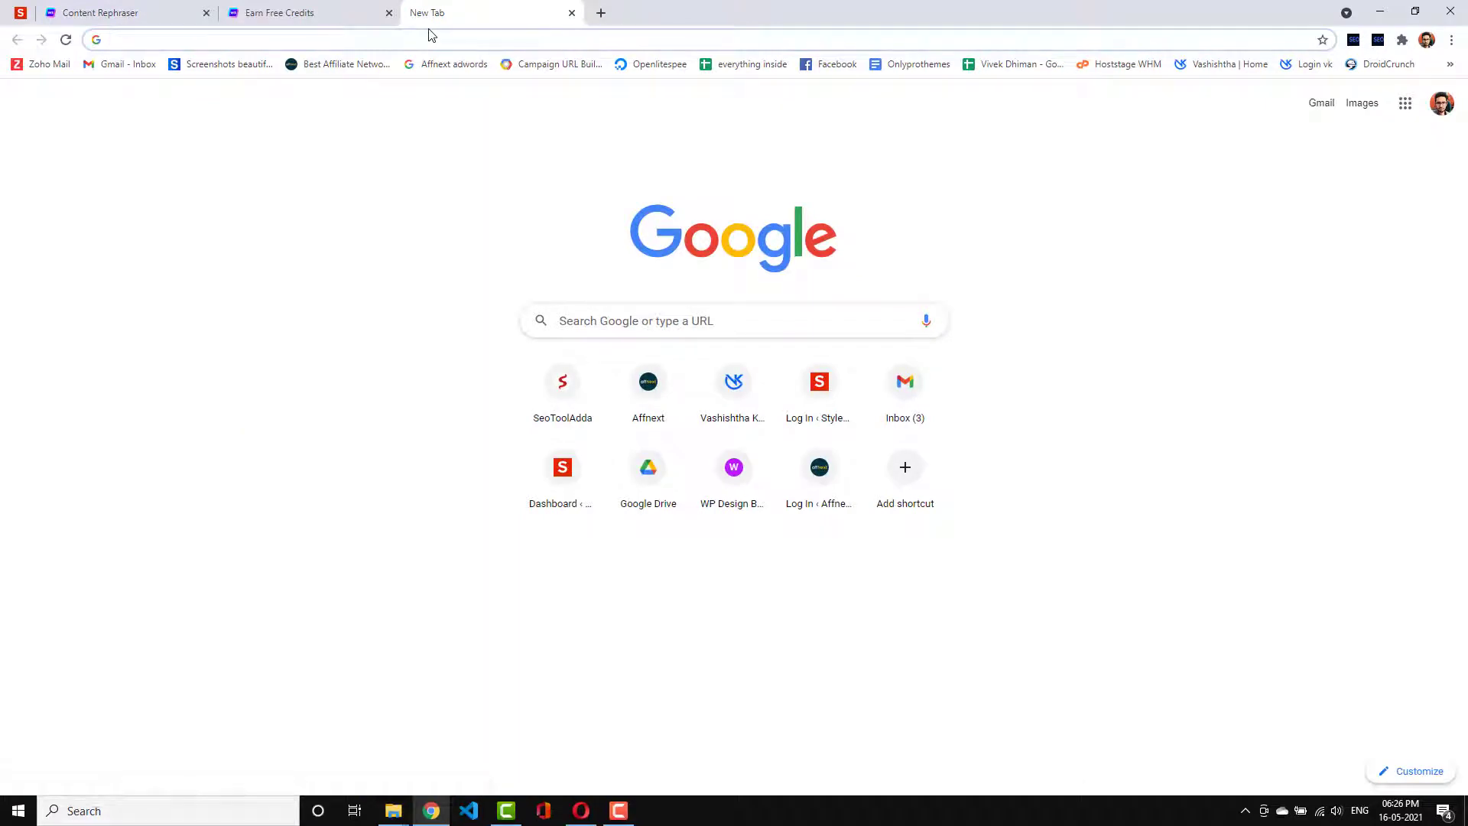
pyautogui.write('upcl')
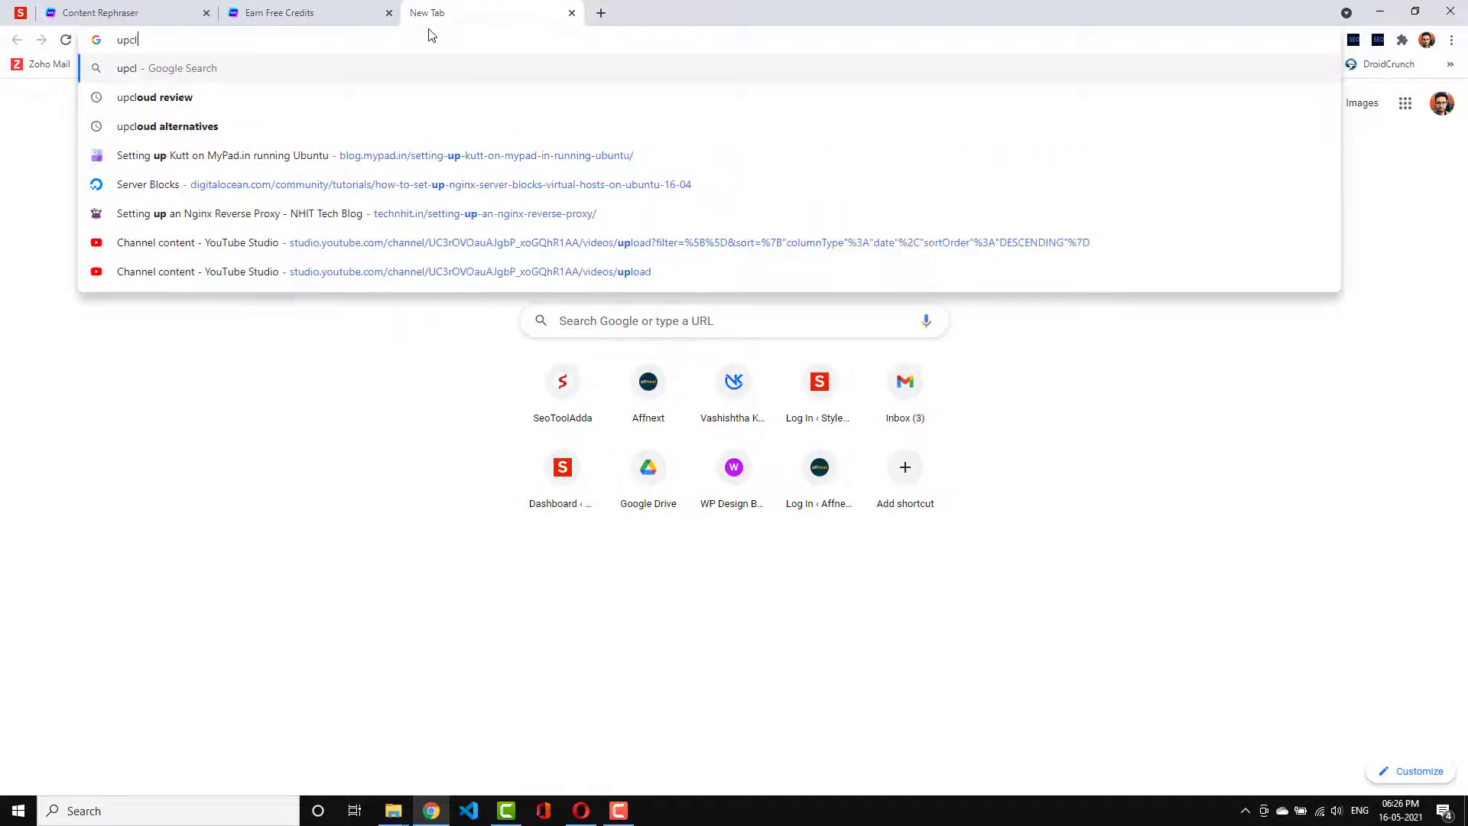
pyautogui.write('oud review')
pyautogui.press('Return')
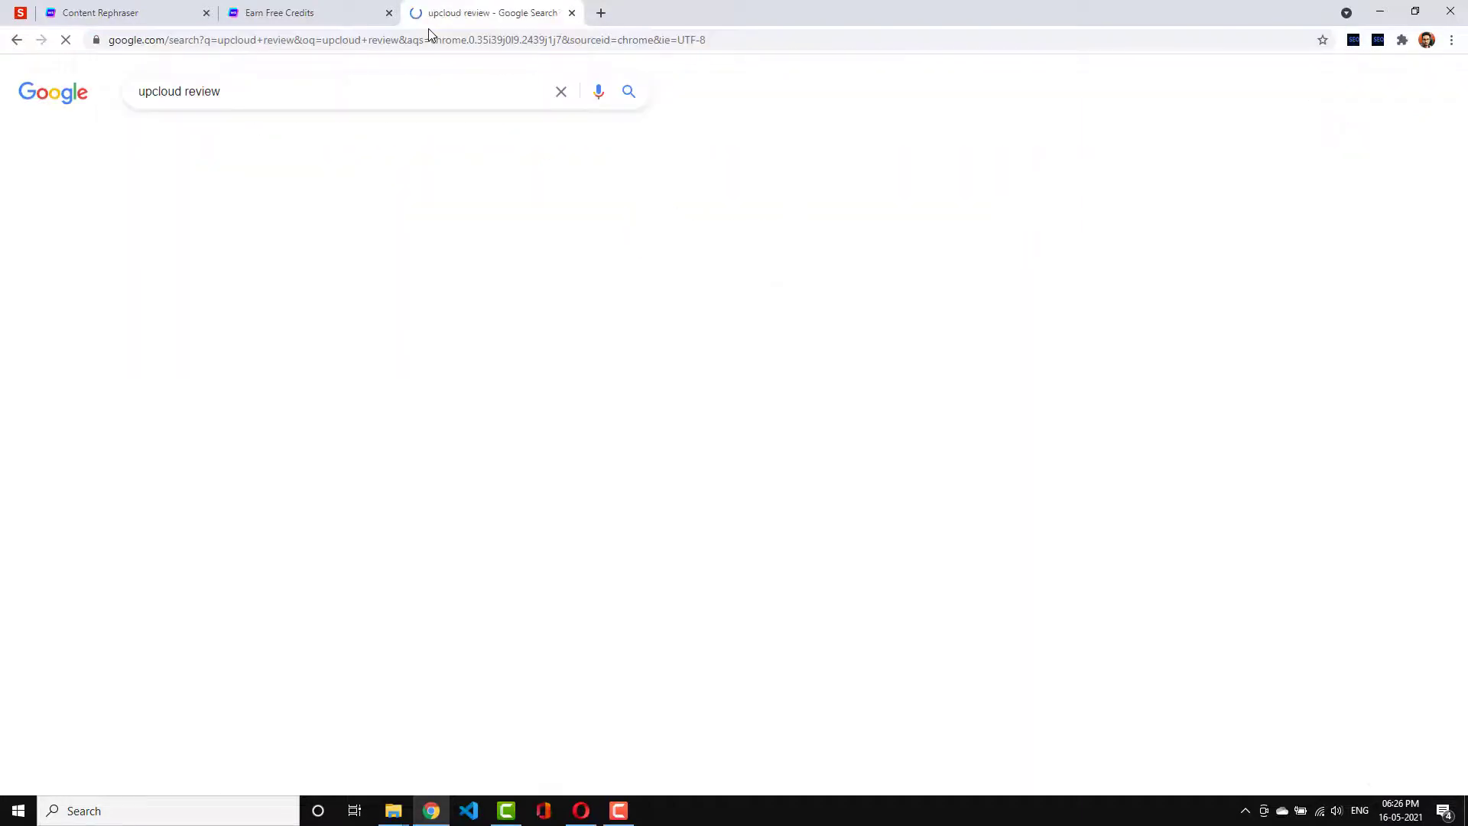
pyautogui.scroll(-5, 396, 306)
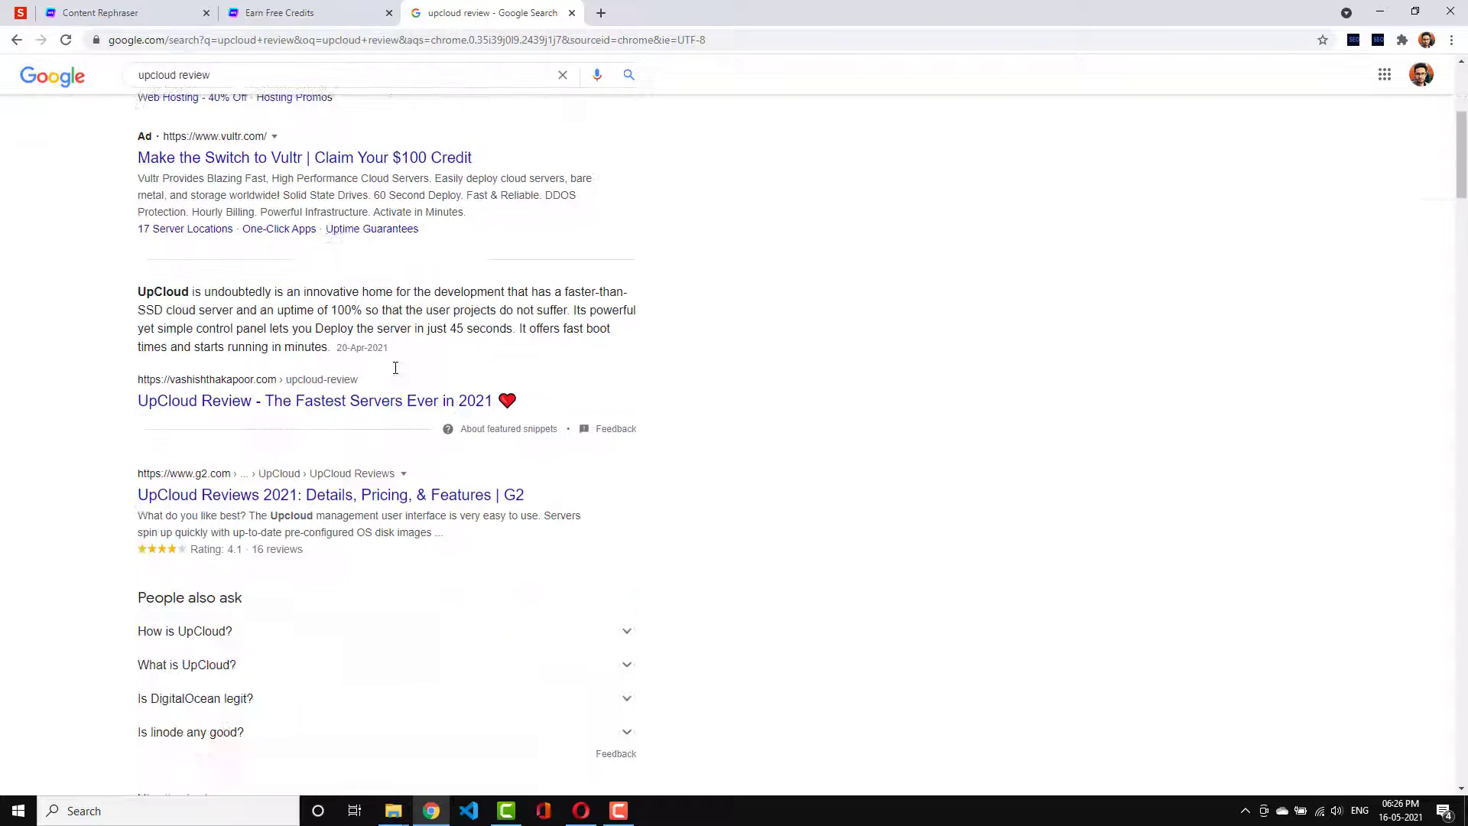
pyautogui.click(329, 401)
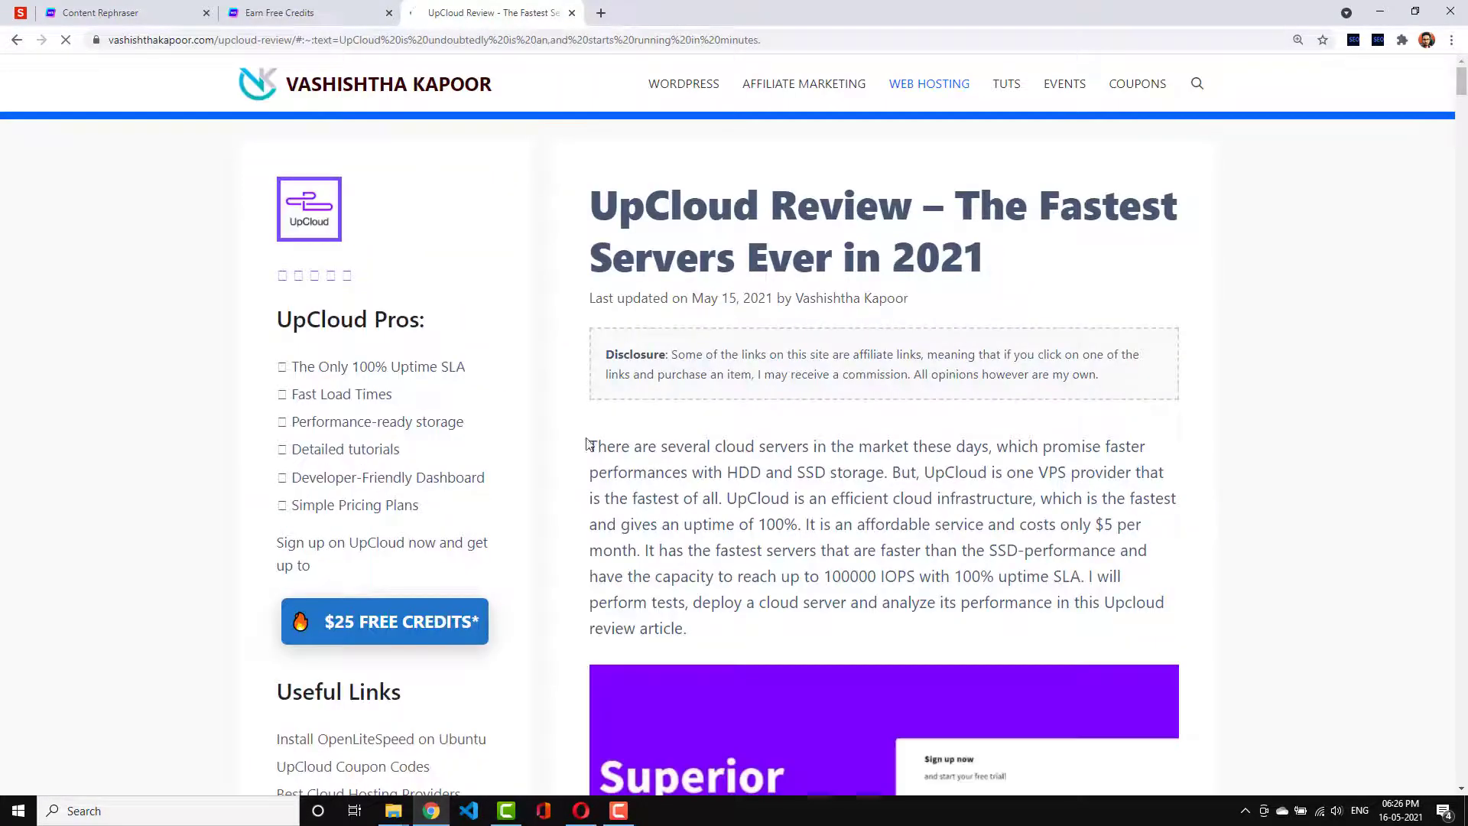
# - Copy the two paragraphs under the article's heading "What is Cloud Server or Cloud Hosting?"
pyautogui.moveTo(590, 444); pyautogui.dragTo(740, 617)
pyautogui.click(1028, 451)
pyautogui.scroll(10, 1028, 451)
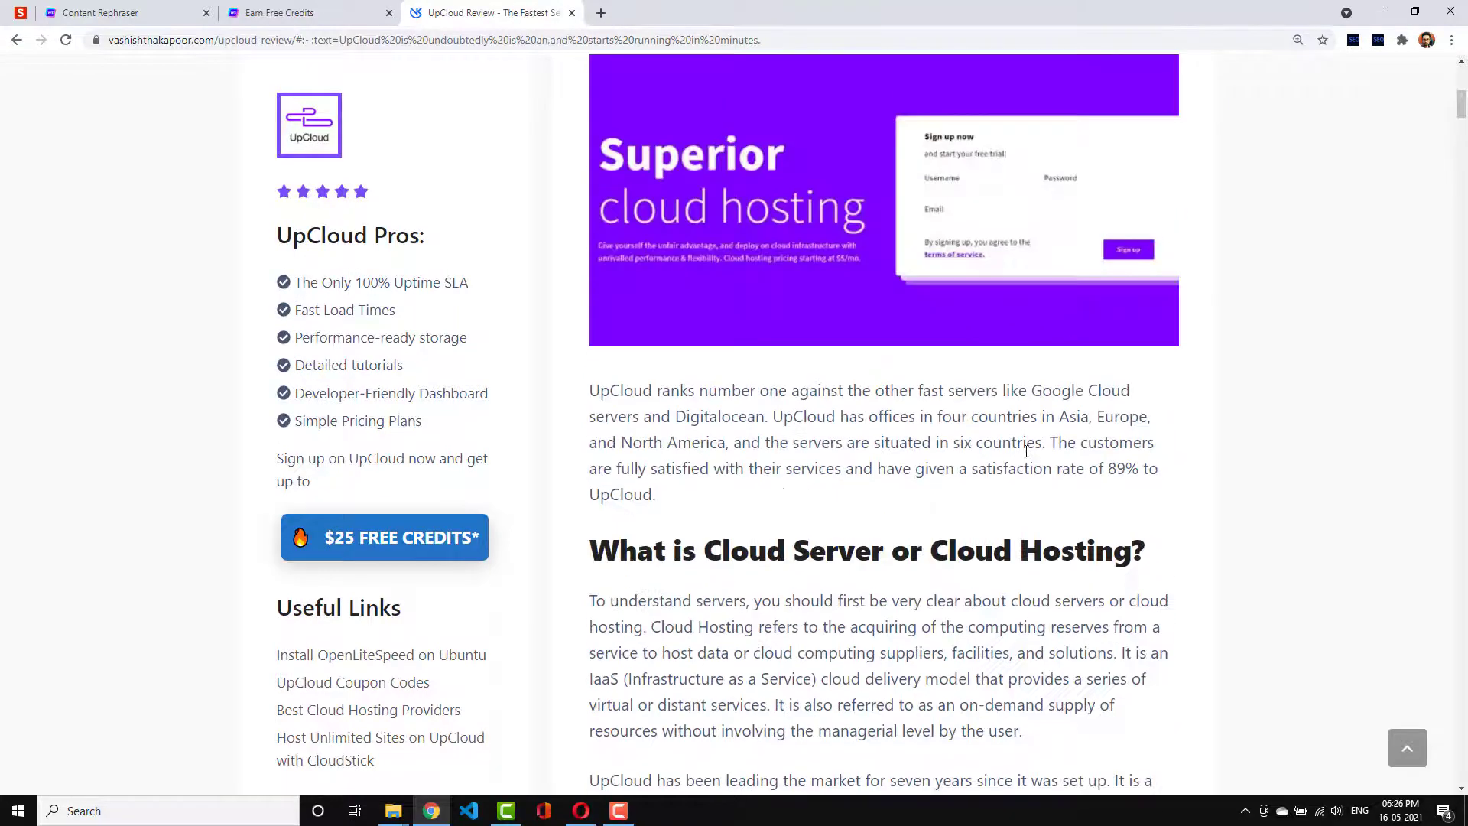
pyautogui.scroll(-6, 679, 397)
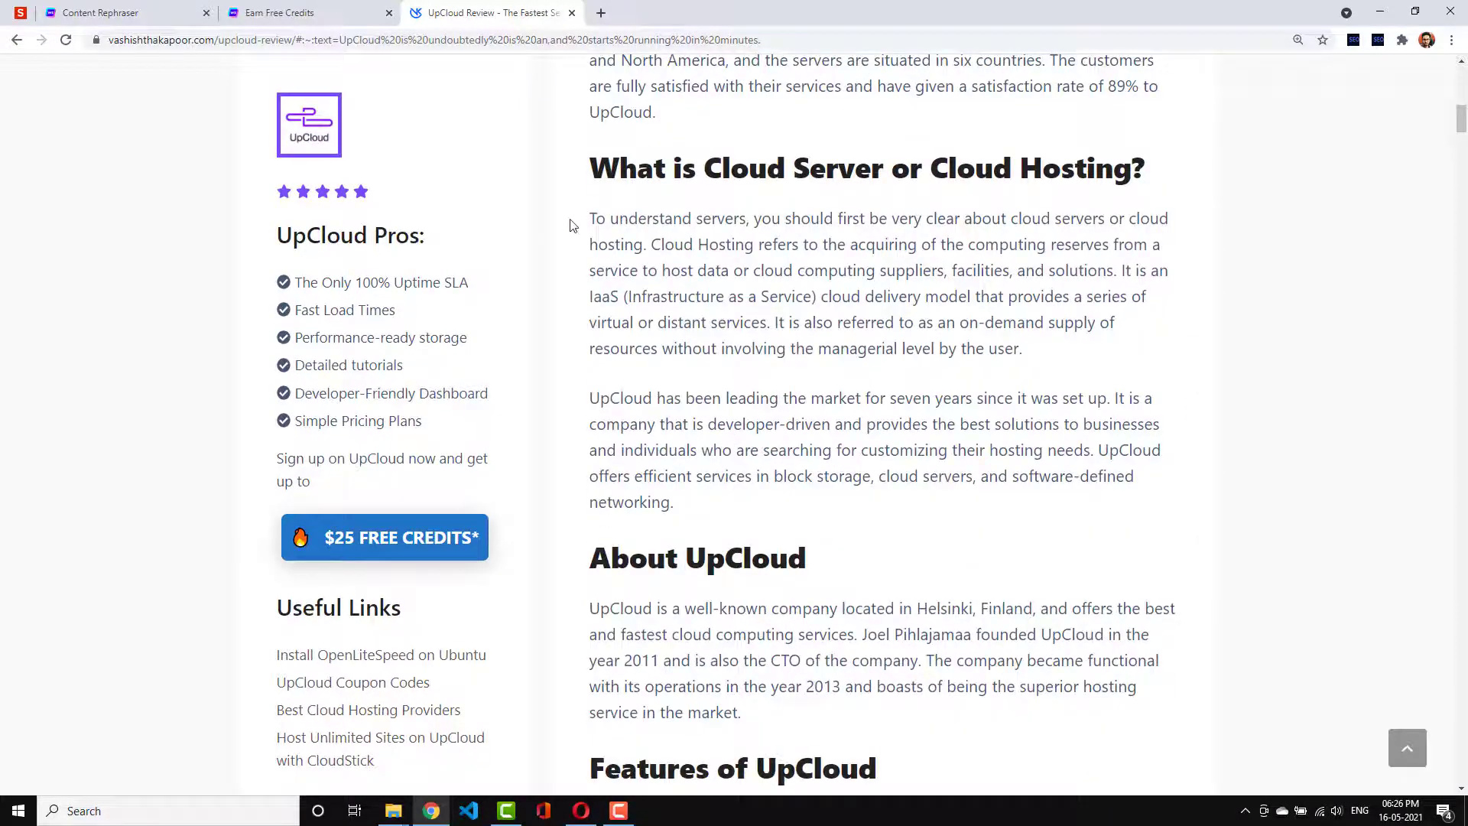
pyautogui.moveTo(590, 218); pyautogui.dragTo(715, 504)
pyautogui.rightClick(725, 455)
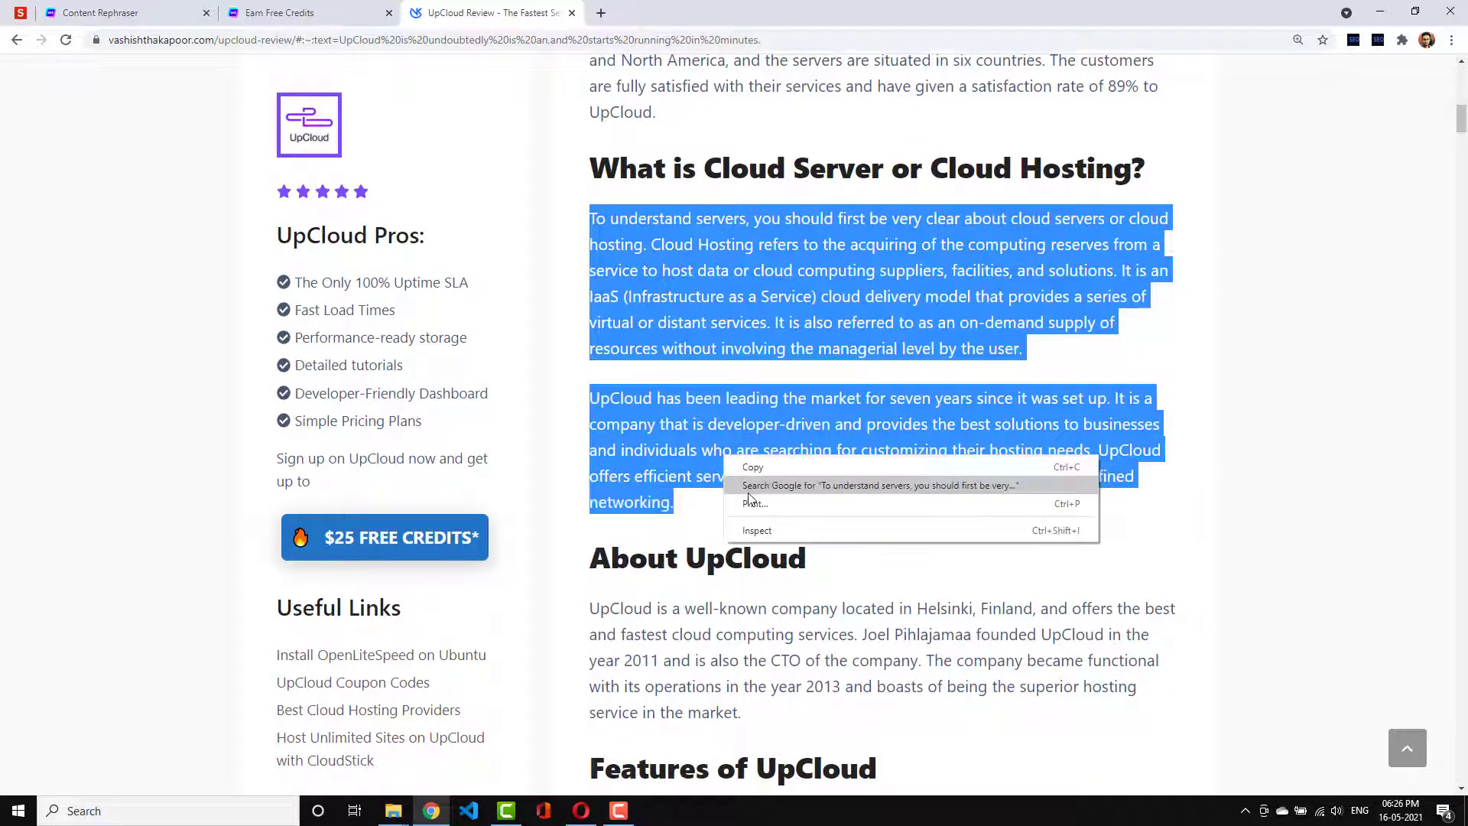
pyautogui.click(757, 459)
# - Paste the copied cloud hosting paragraphs into the Content Rephraser's content field
pyautogui.click(268, 12)
pyautogui.click(202, 6)
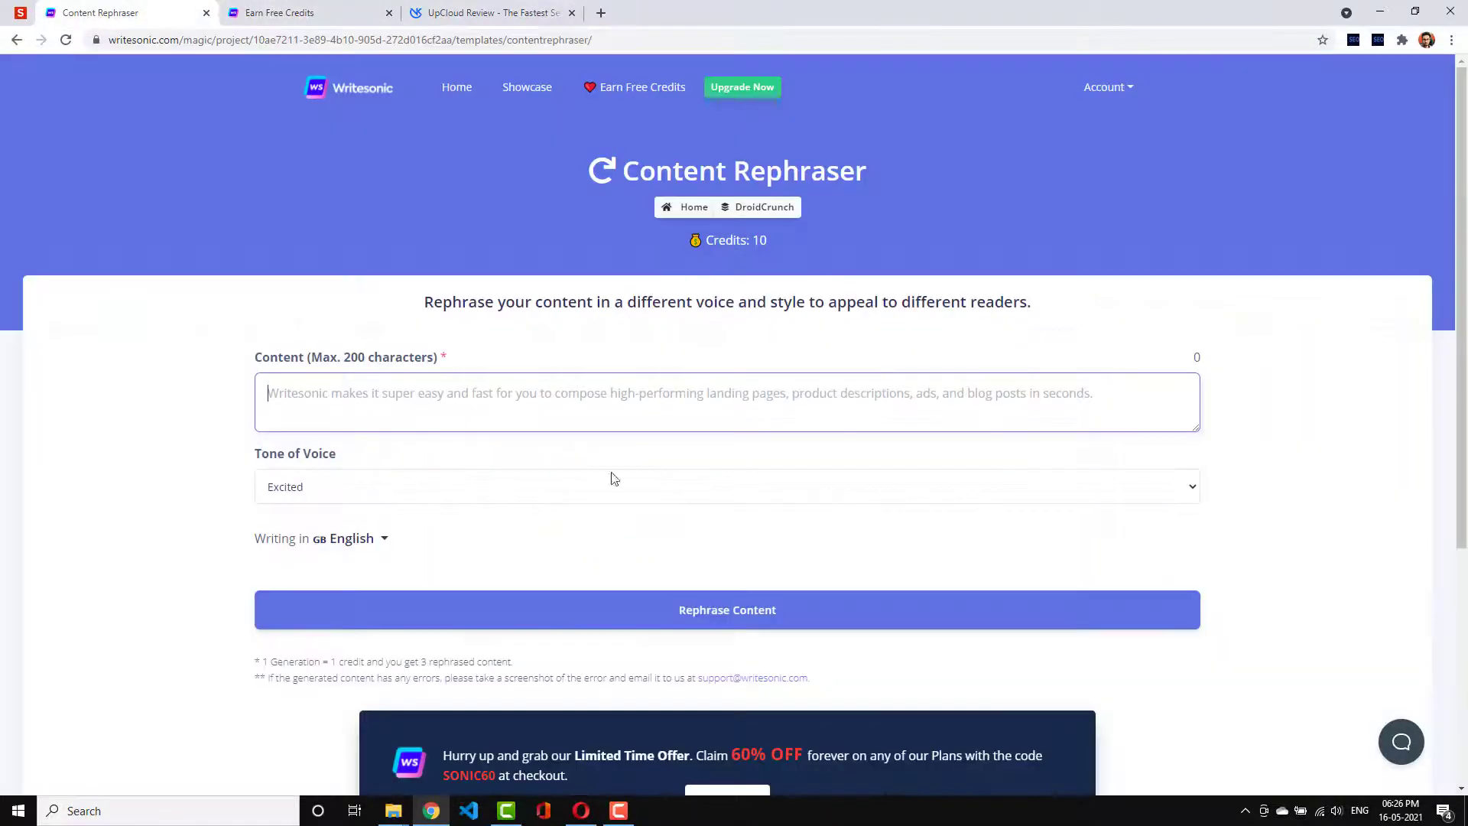
pyautogui.rightClick(596, 415)
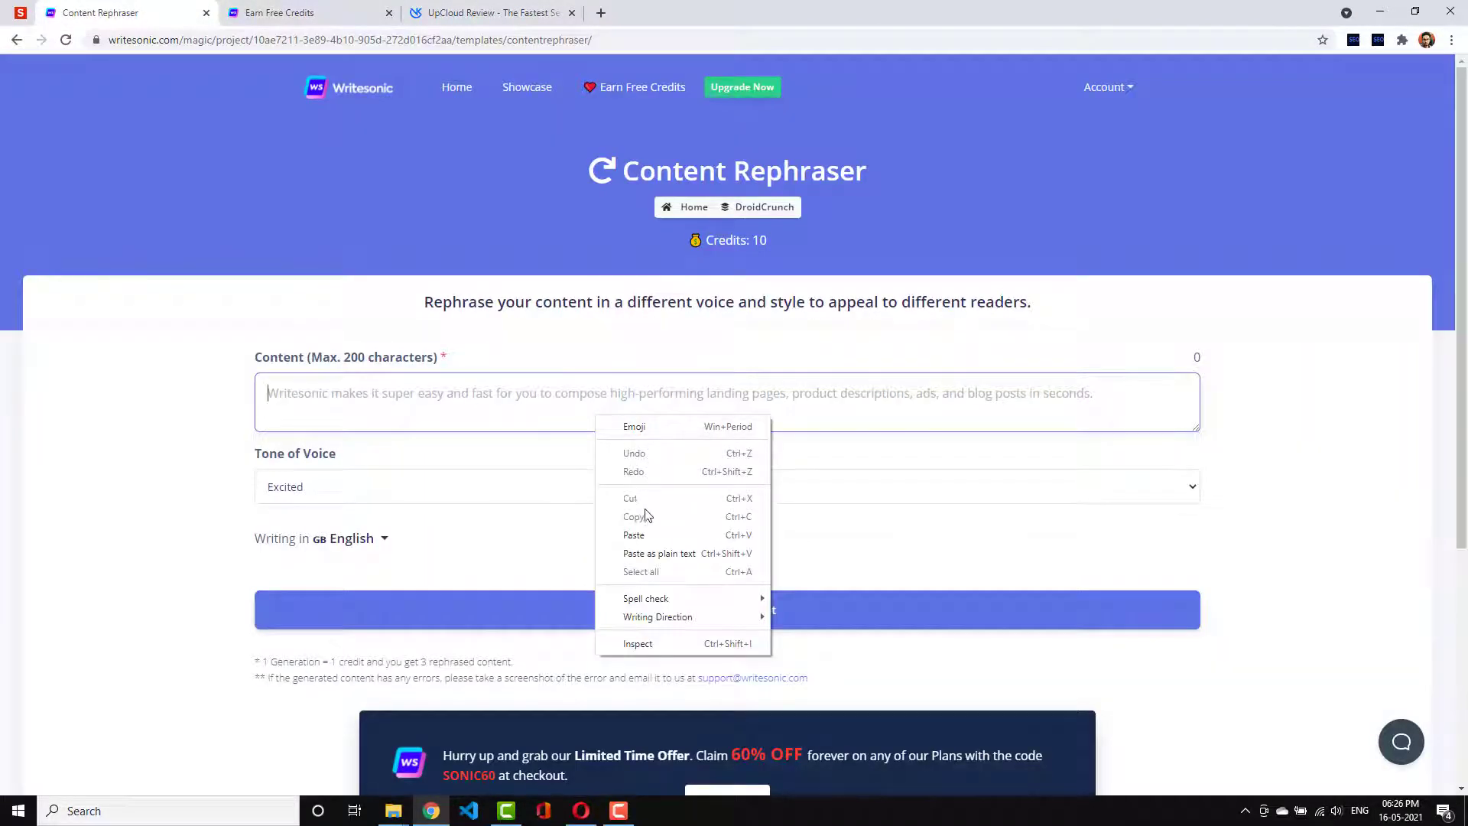
pyautogui.click(640, 535)
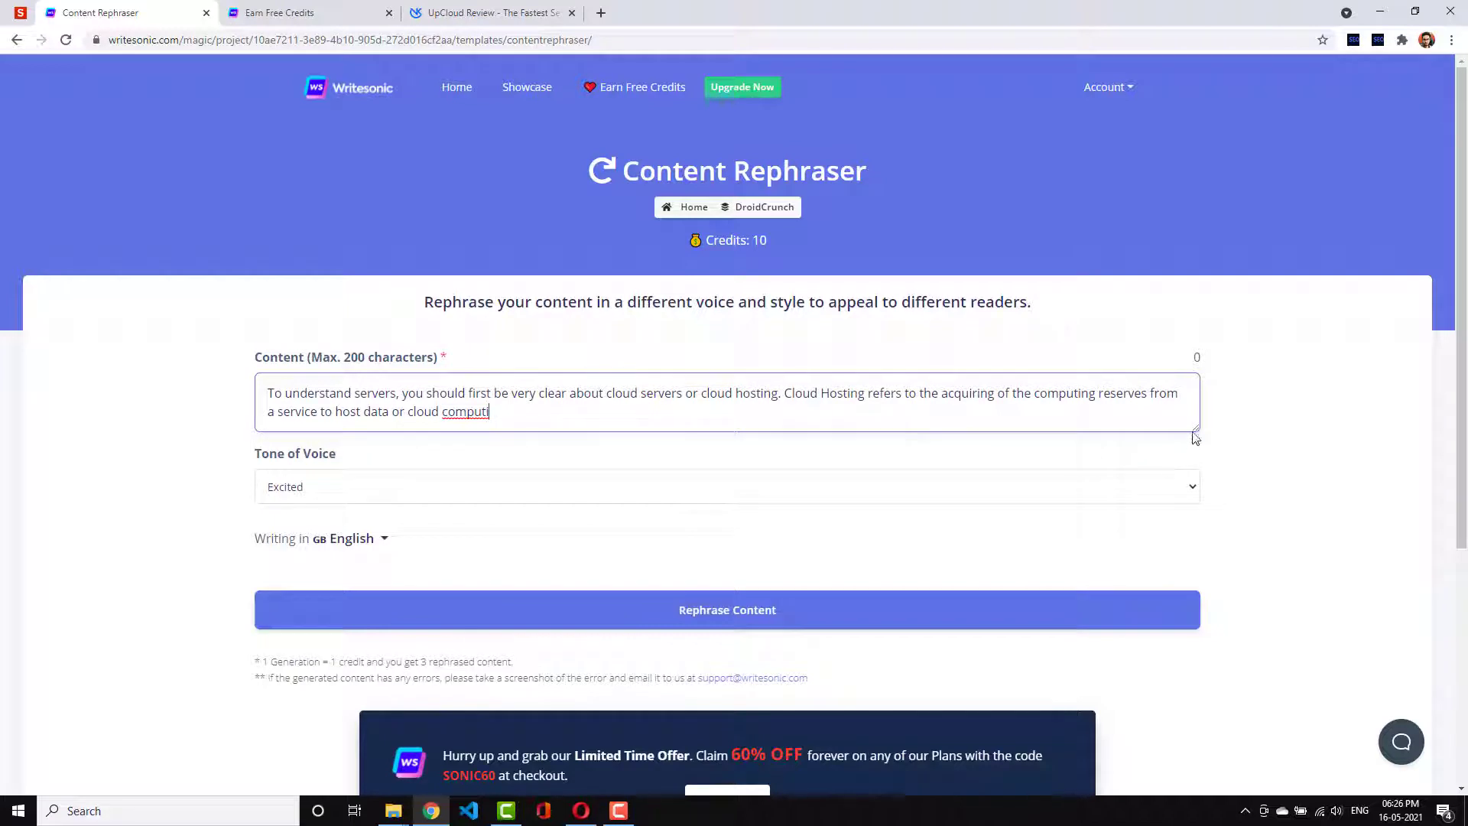
# - Enlarge the Content Rephraser's content box vertically and set the tone of voice to Professional
pyautogui.moveTo(1197, 428); pyautogui.dragTo(1197, 752)
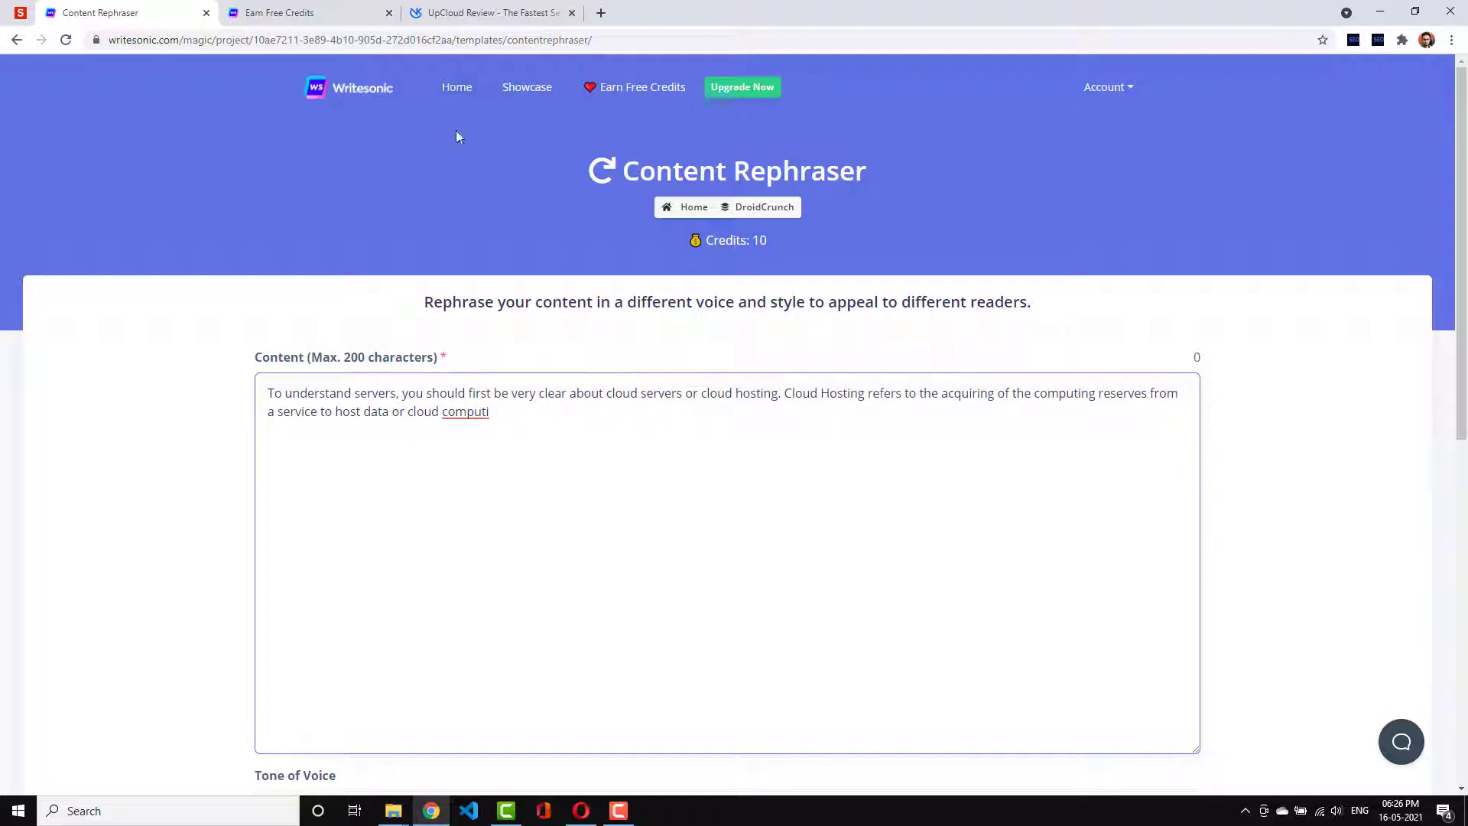
pyautogui.scroll(-5, 550, 485)
pyautogui.click(490, 502)
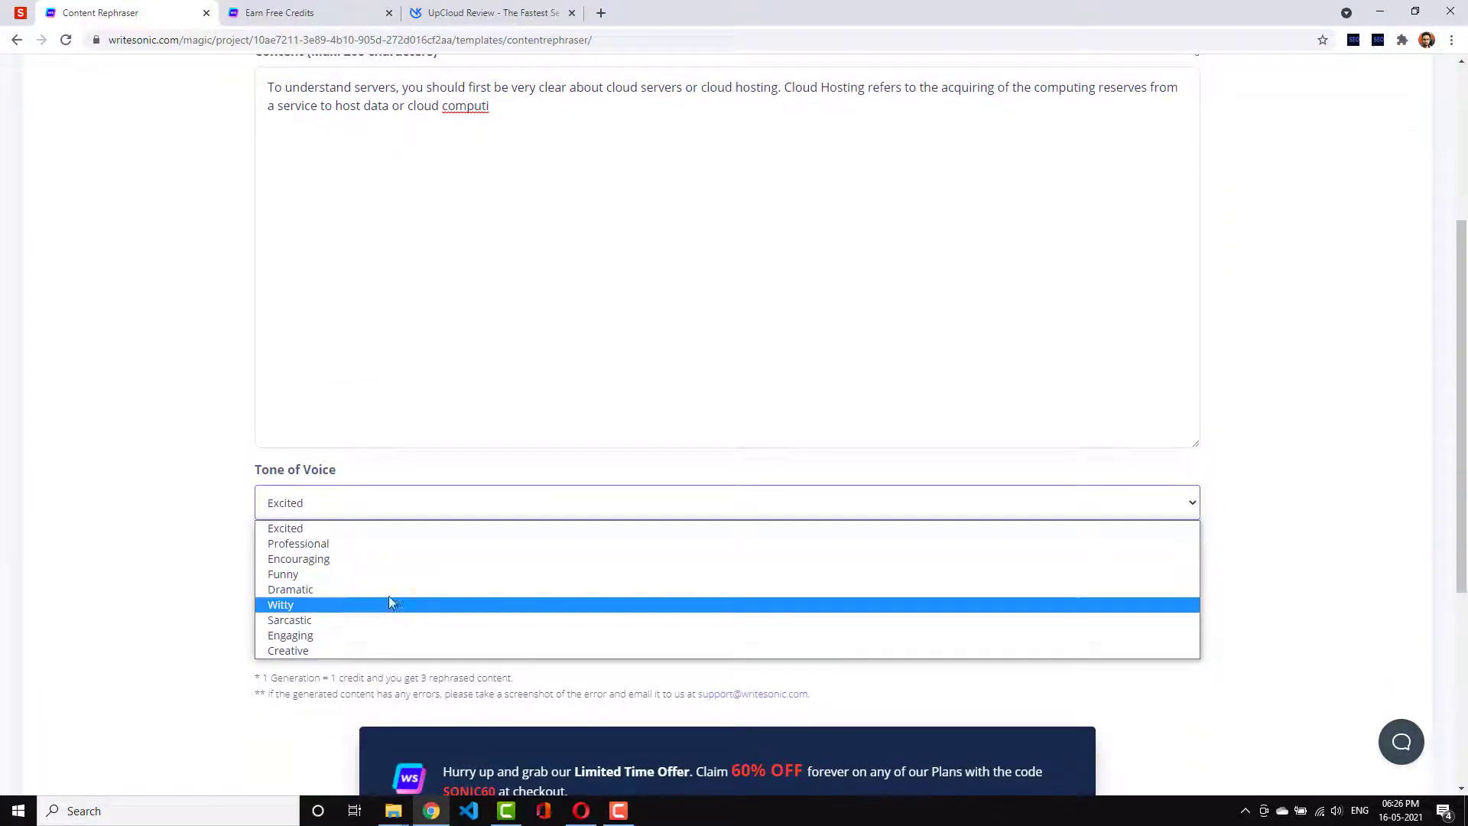
pyautogui.click(374, 549)
pyautogui.scroll(4, 560, 354)
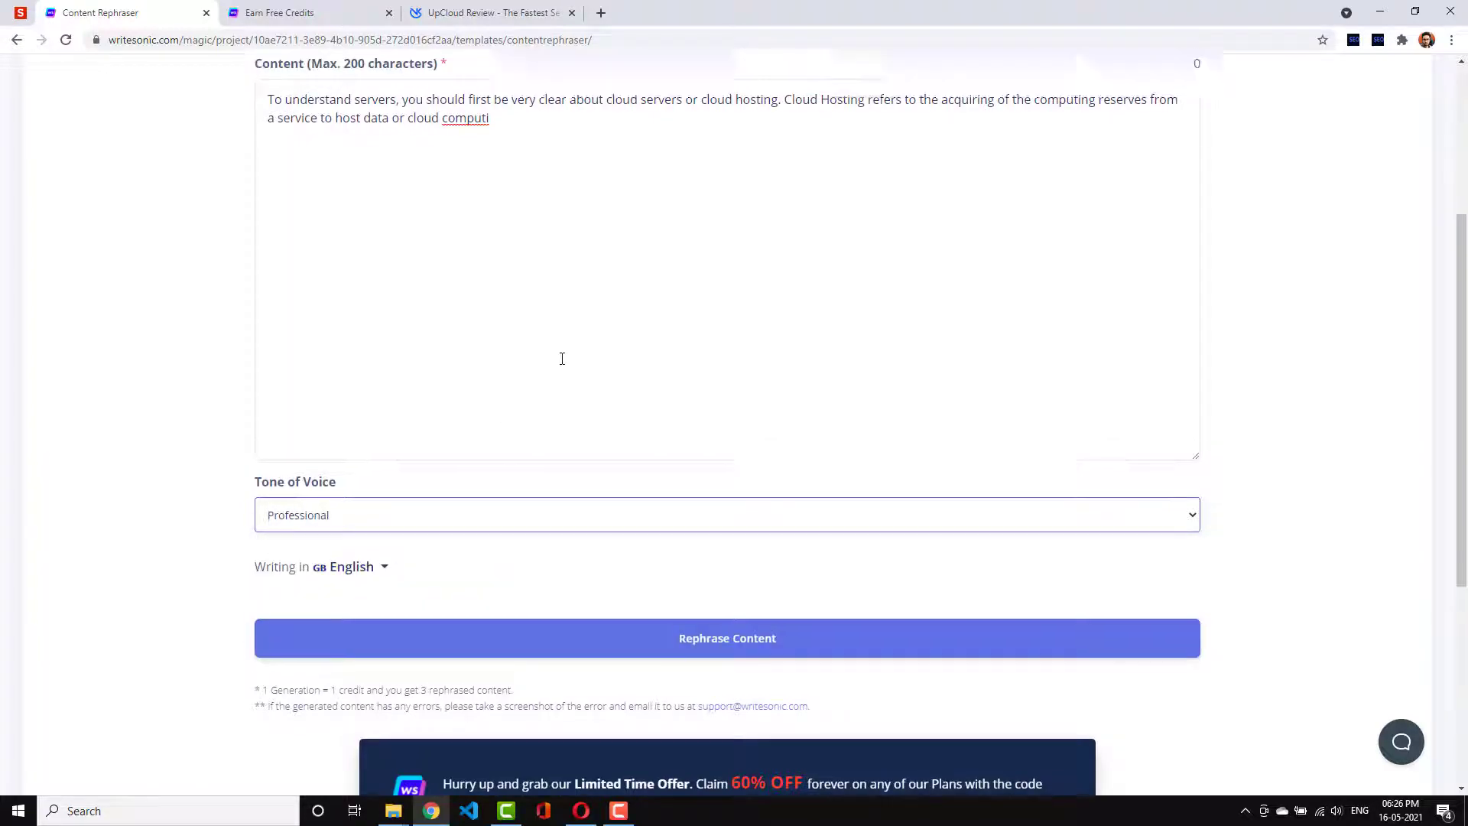
# - Copy the opening sentence of the UpCloud review, from "There are several cloud servers" to "HDD and SSD storage"
pyautogui.click(490, 17)
pyautogui.scroll(13, 753, 404)
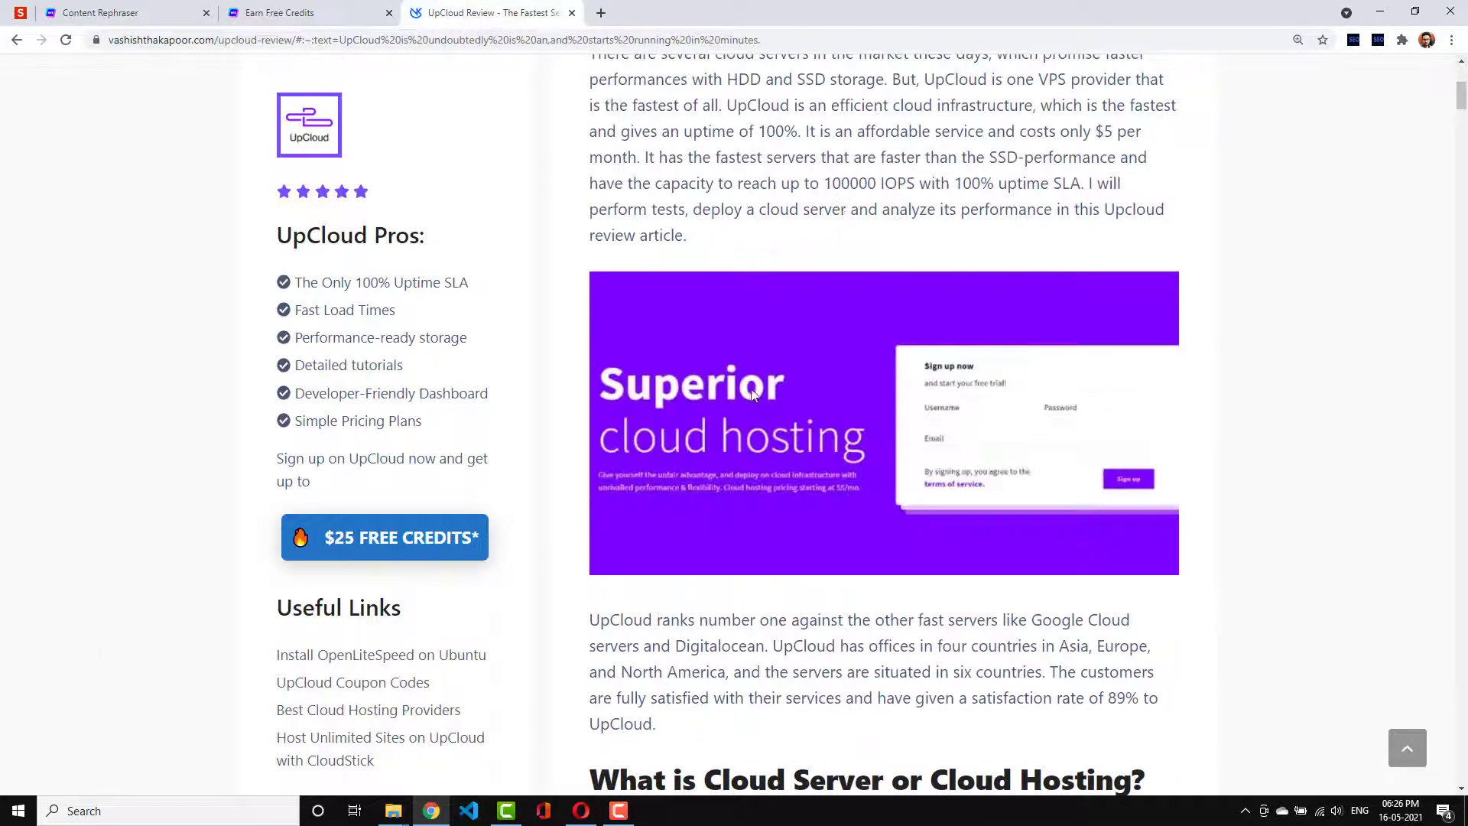
pyautogui.moveTo(589, 446); pyautogui.dragTo(887, 472)
pyautogui.rightClick(864, 465)
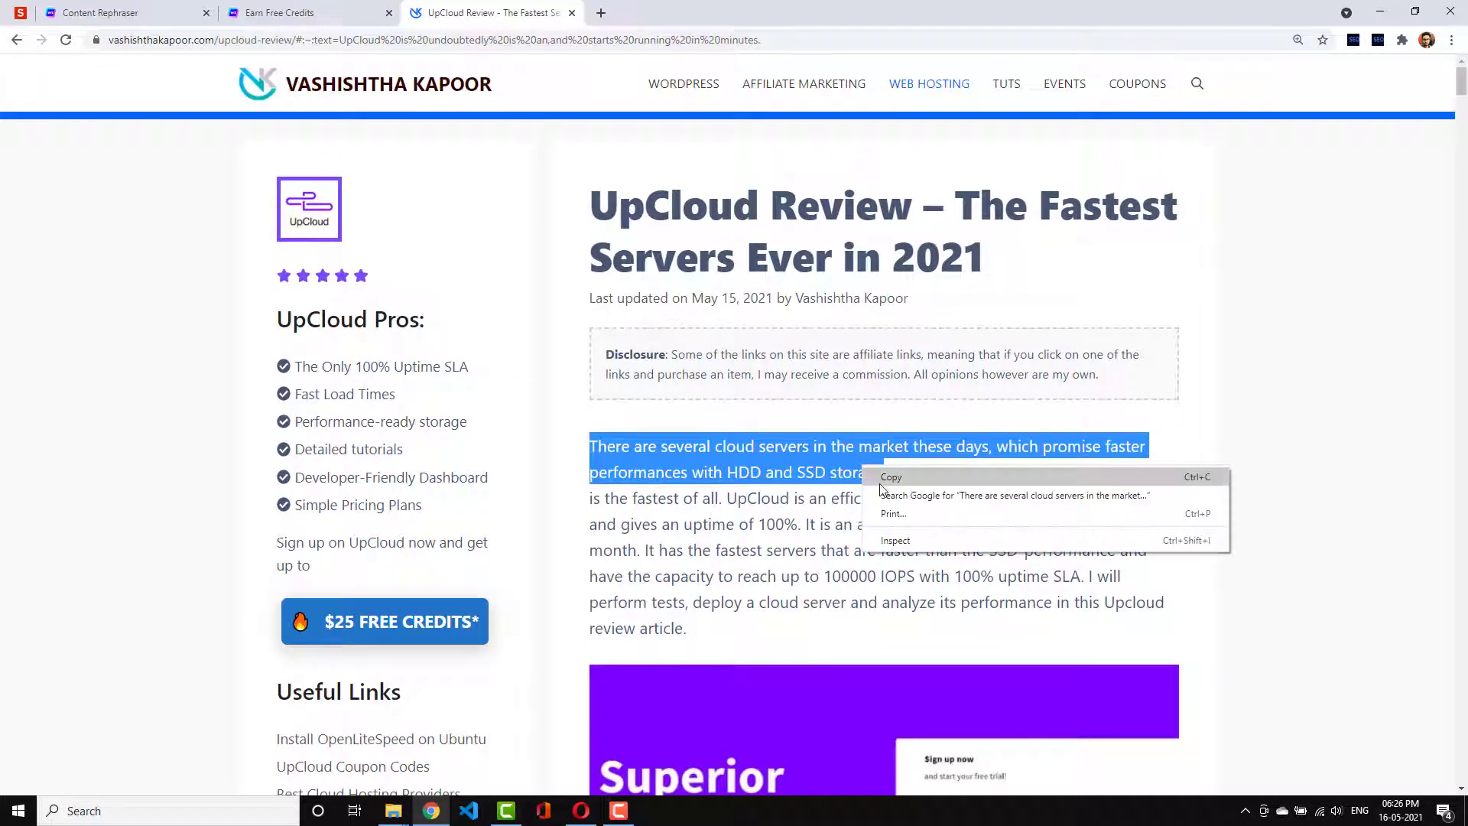
pyautogui.click(879, 480)
# - Replace all text in the Content Rephraser's content box with the copied opening sentence and generate the rephrased versions
pyautogui.click(329, 13)
pyautogui.click(134, 9)
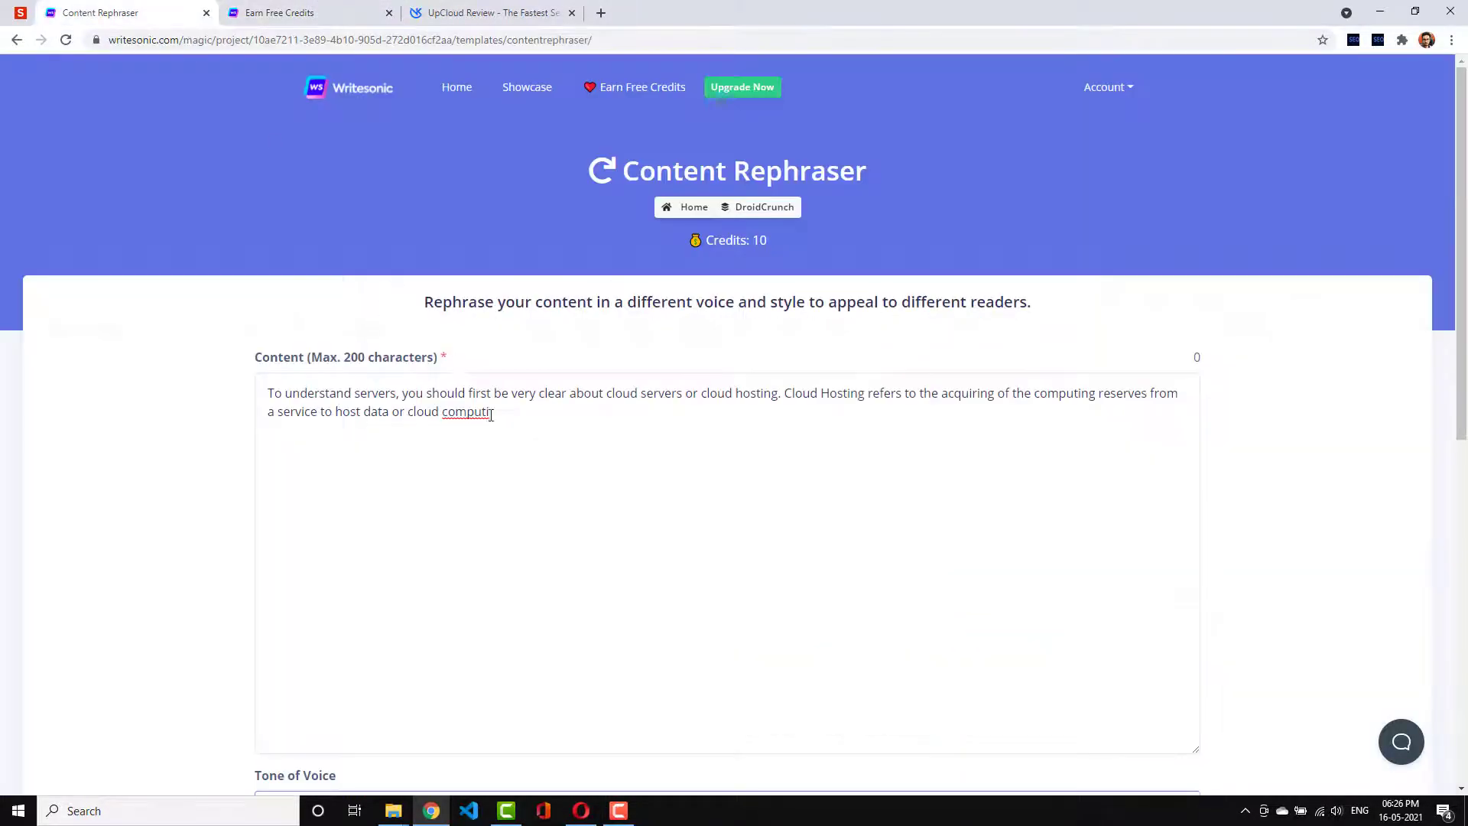
pyautogui.hotkey('ctrl', 'a')
pyautogui.rightClick(505, 443)
pyautogui.click(575, 520)
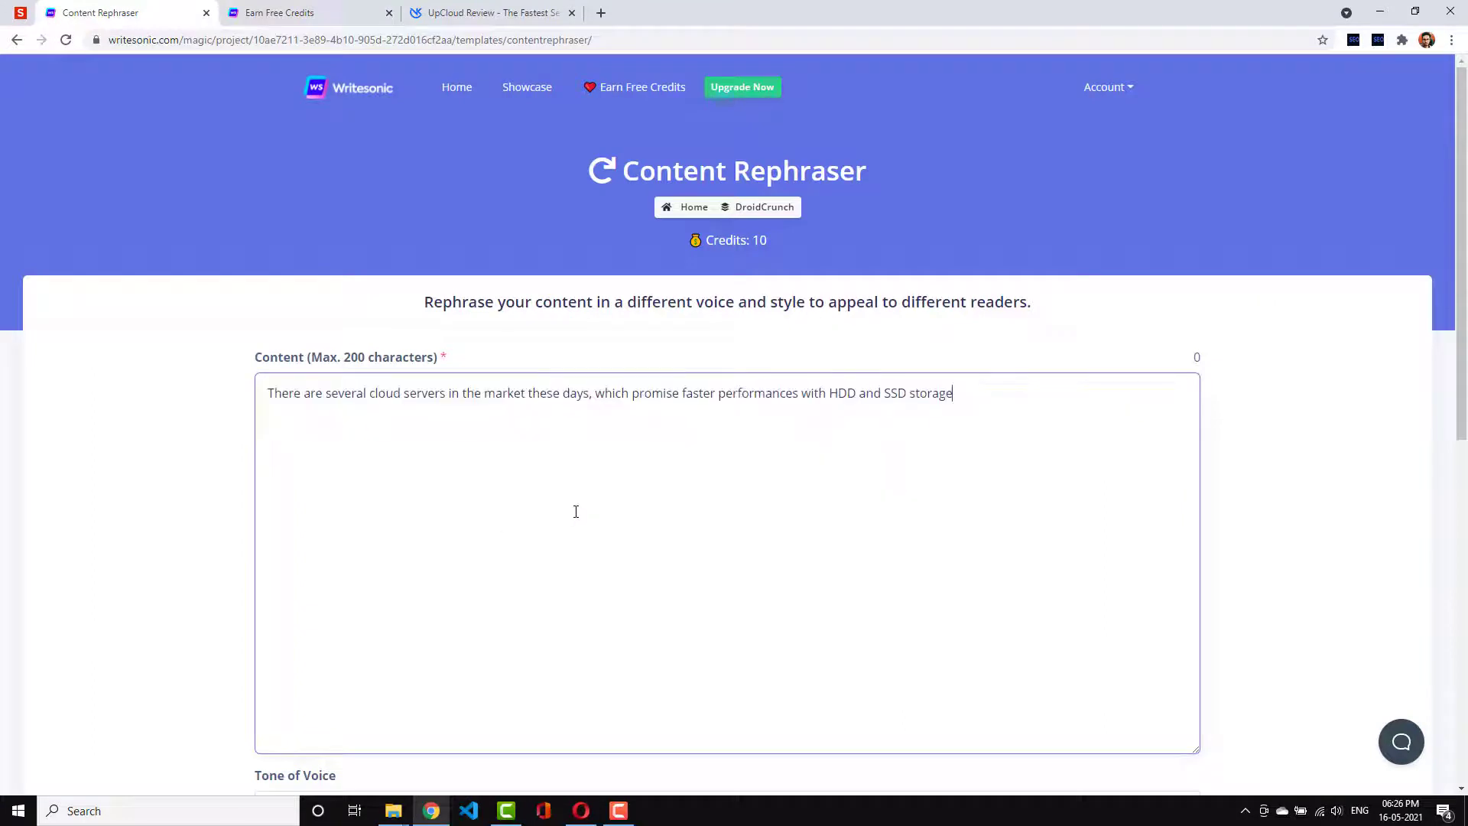
pyautogui.scroll(-4, 652, 519)
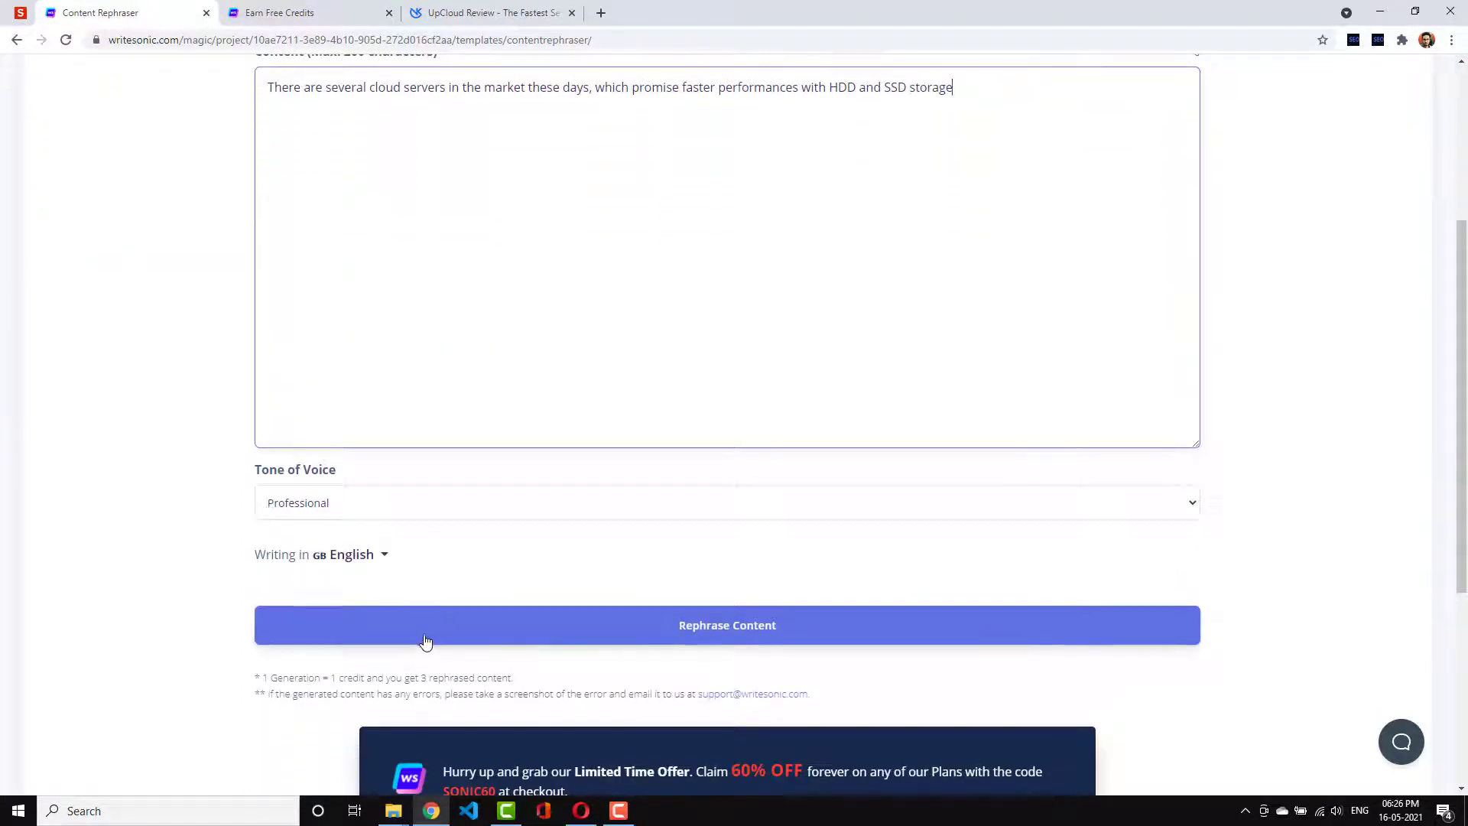
pyautogui.click(426, 641)
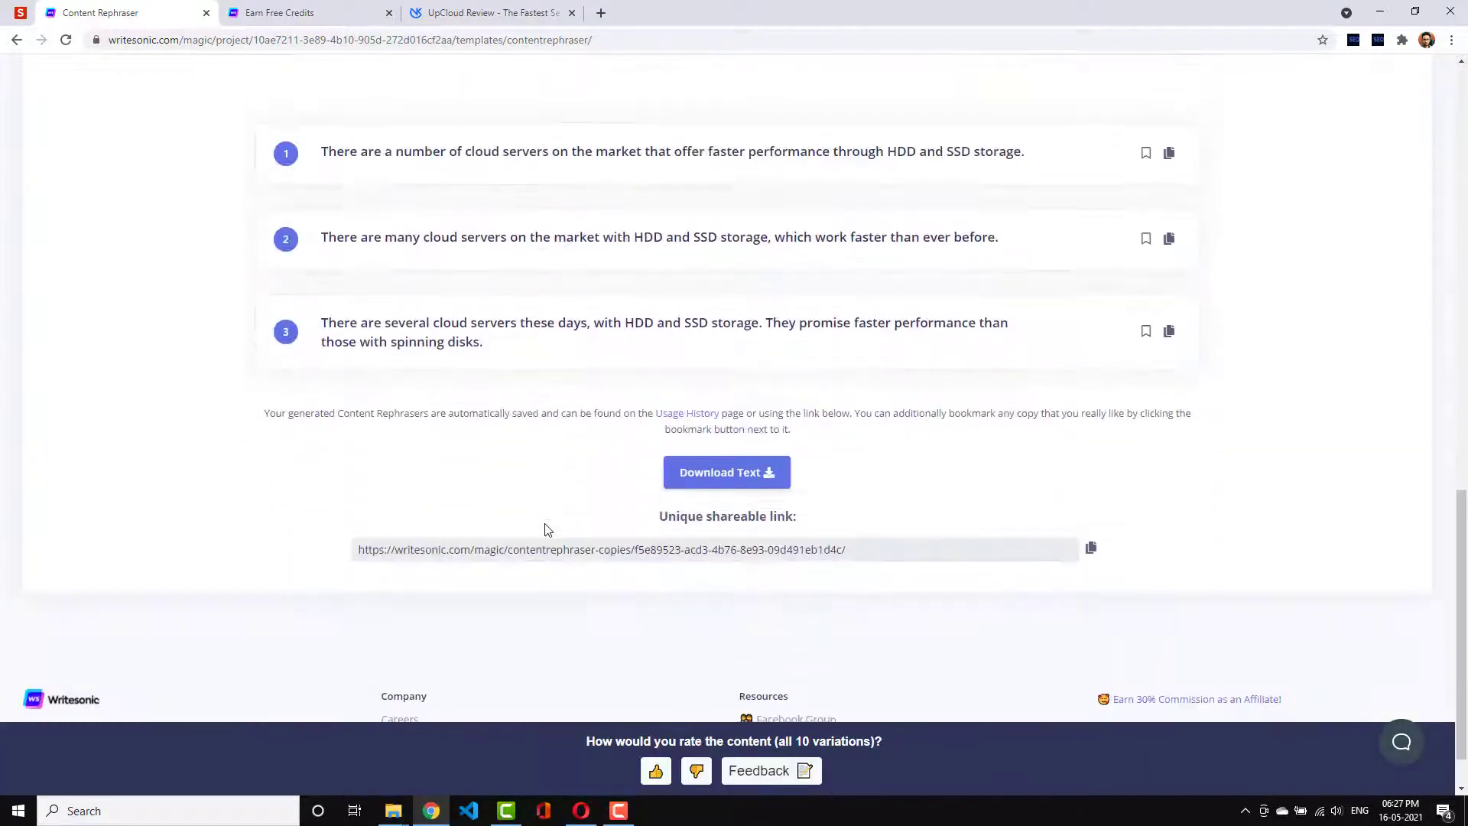
# - Compare the rephrased versions with the original opening sentence in the UpCloud review article
pyautogui.click(494, 13)
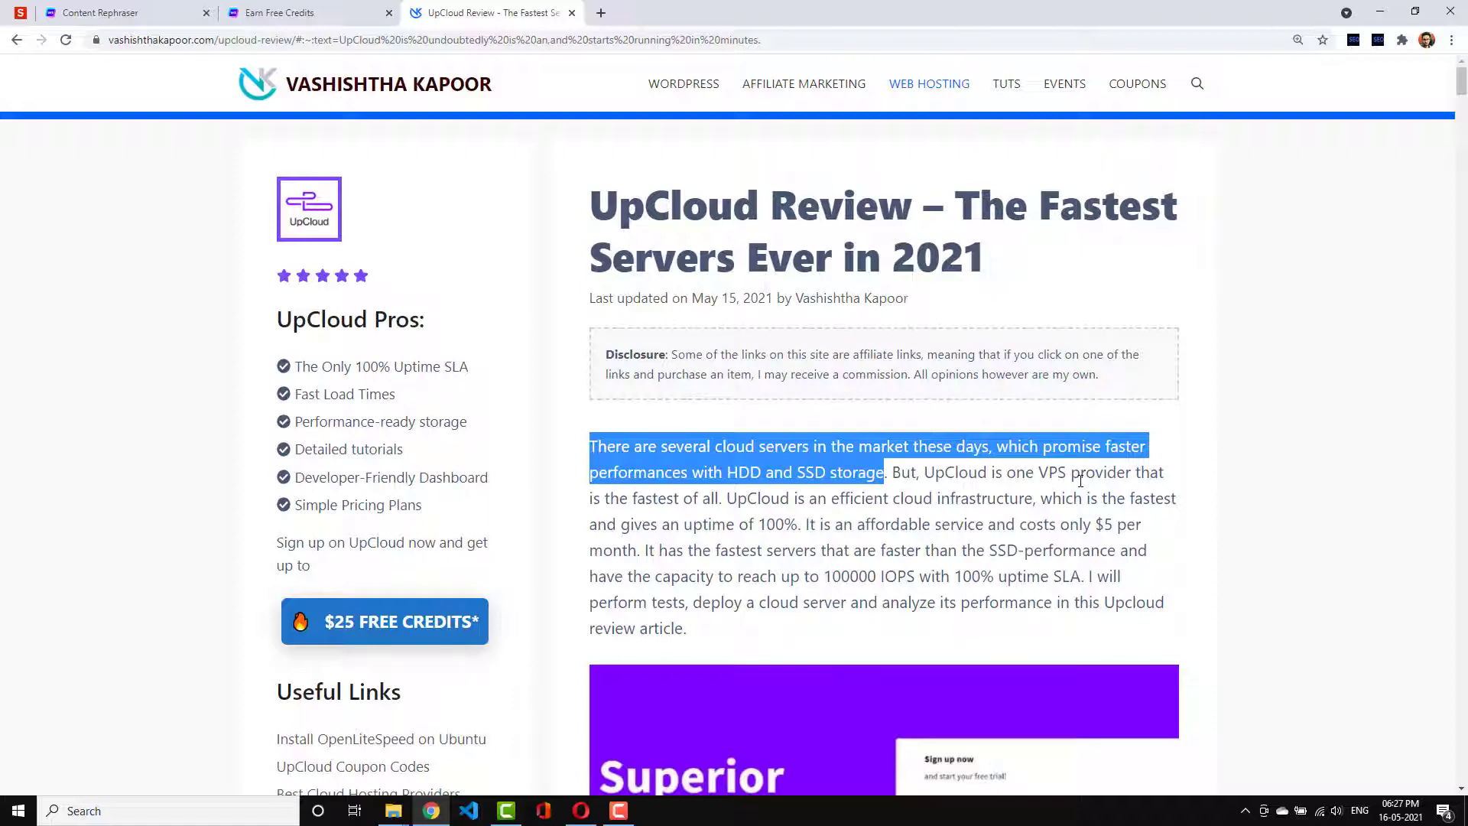
pyautogui.click(138, 13)
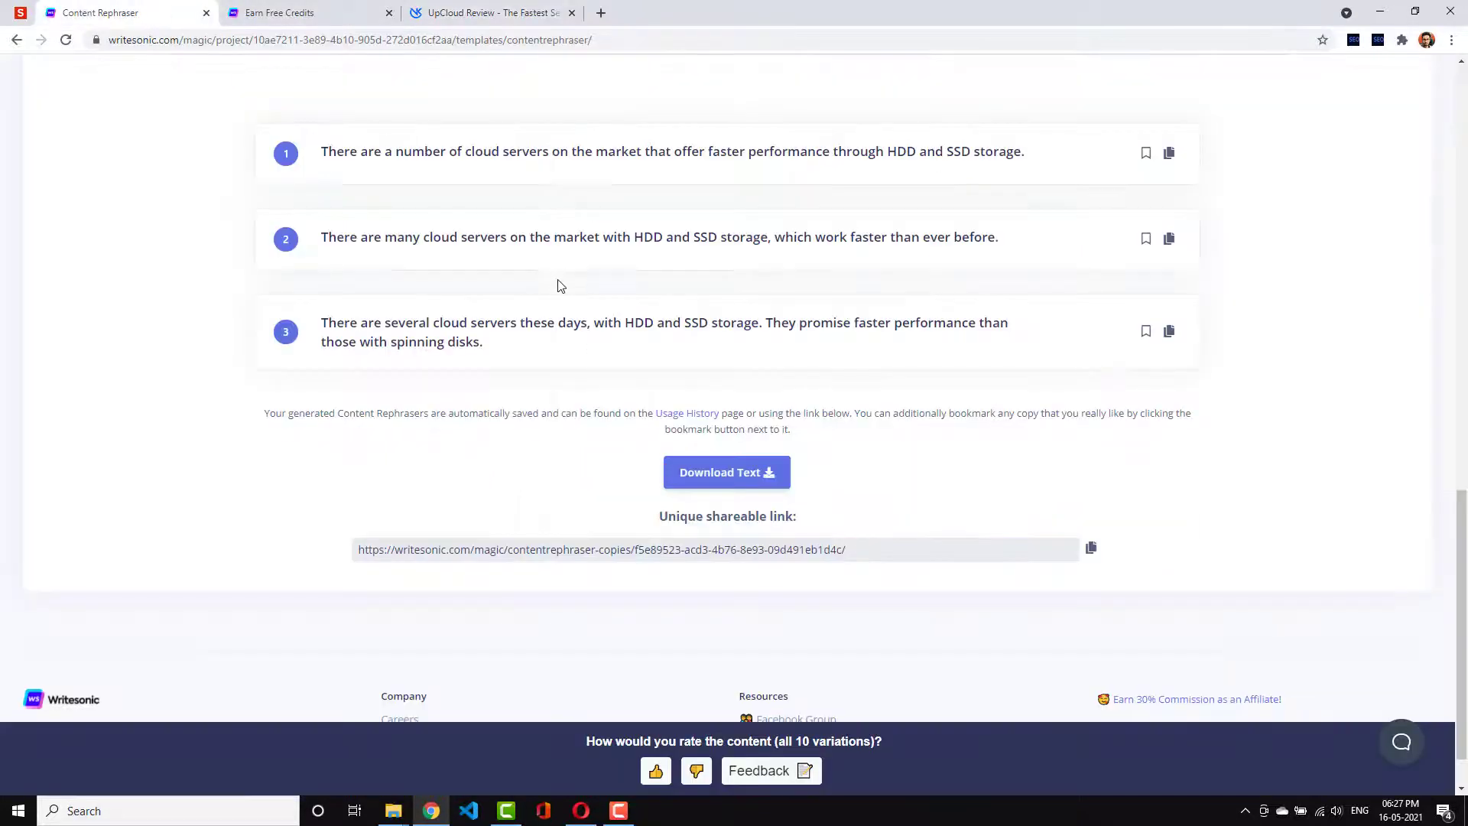
pyautogui.scroll(4, 561, 286)
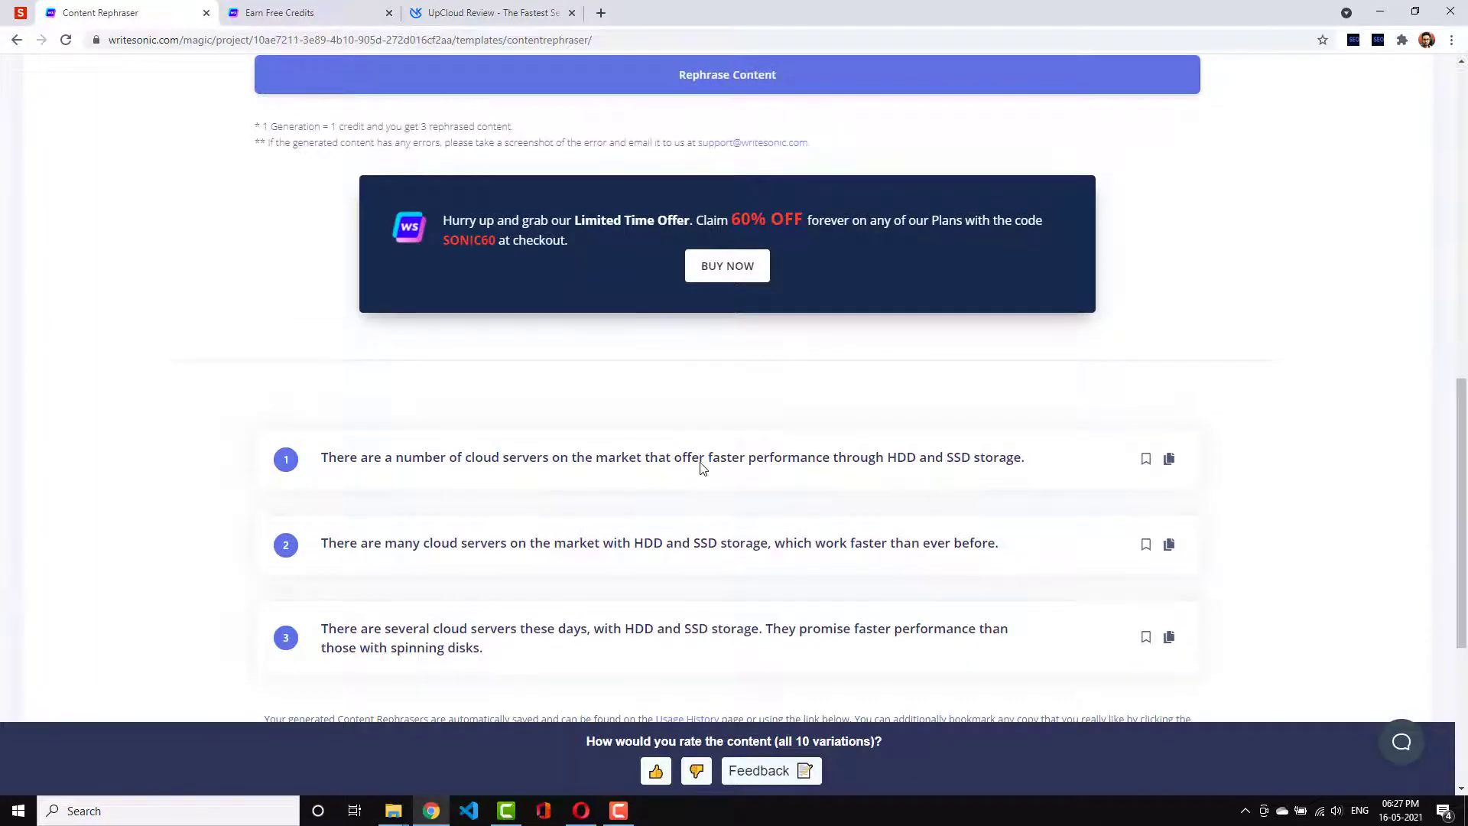
pyautogui.scroll(-1, 1415, 458)
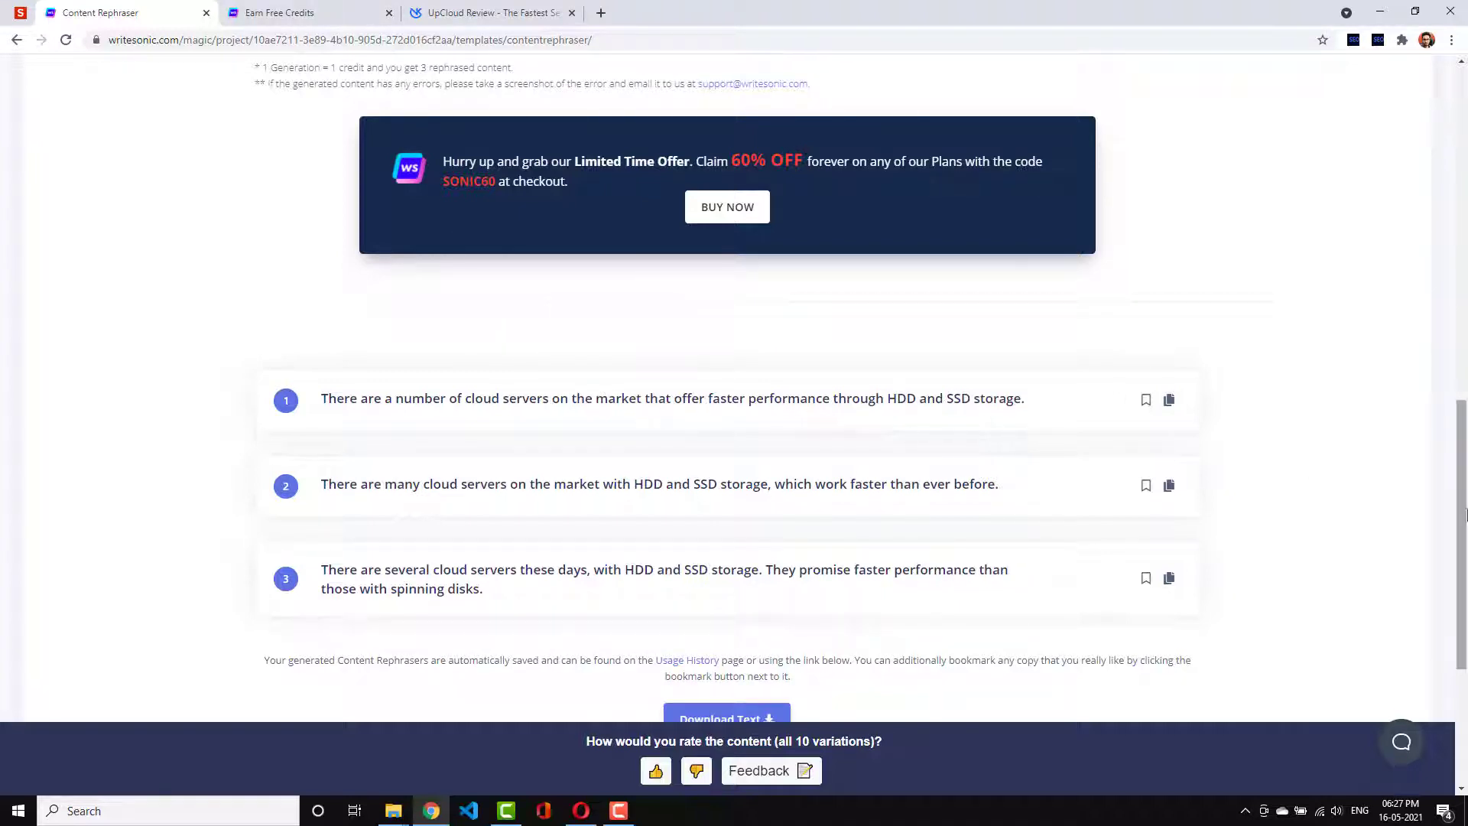
pyautogui.moveTo(1464, 513); pyautogui.dragTo(1462, 524)
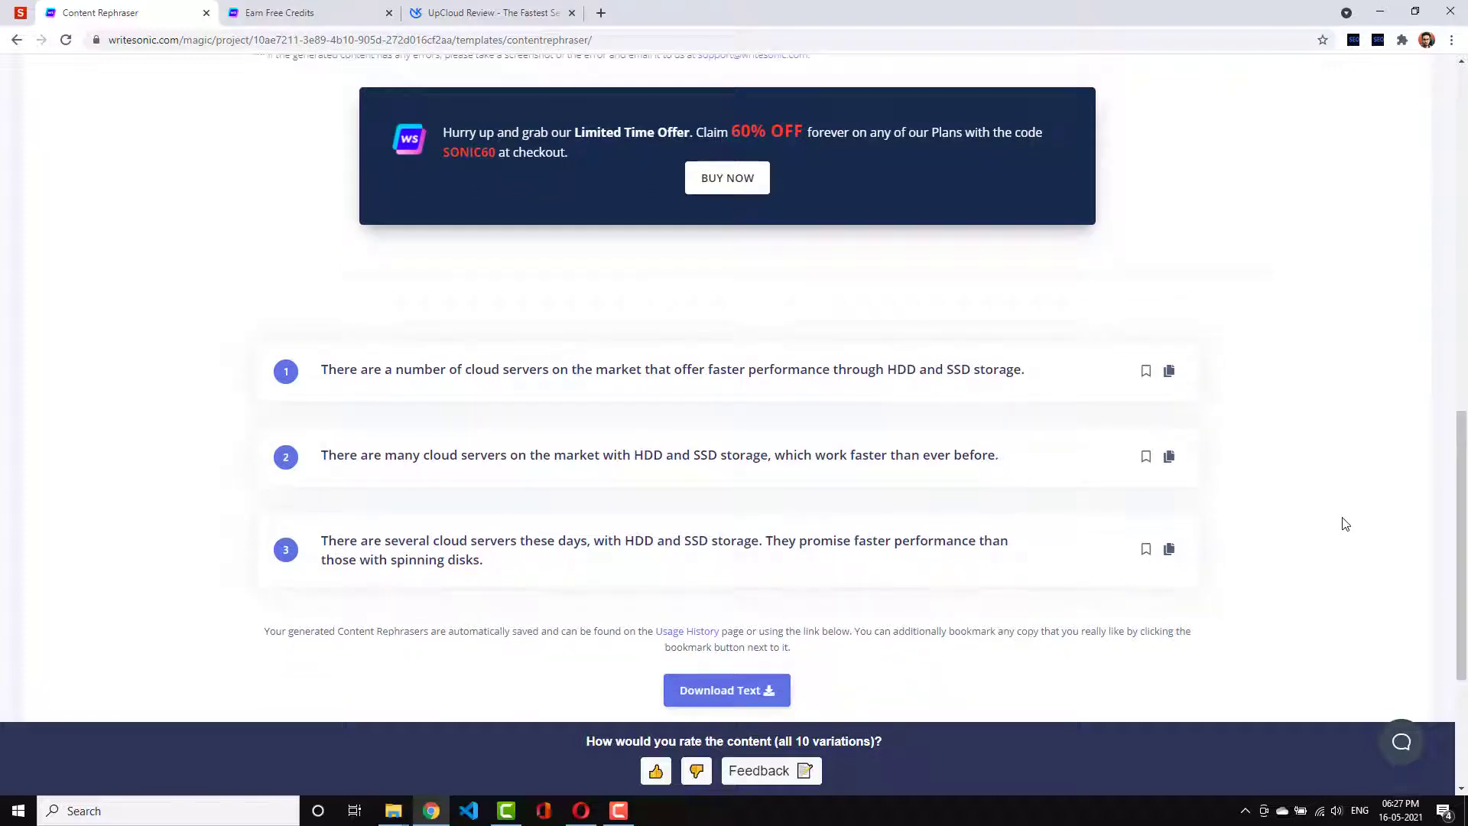
pyautogui.moveTo(1466, 527); pyautogui.dragTo(1465, 551)
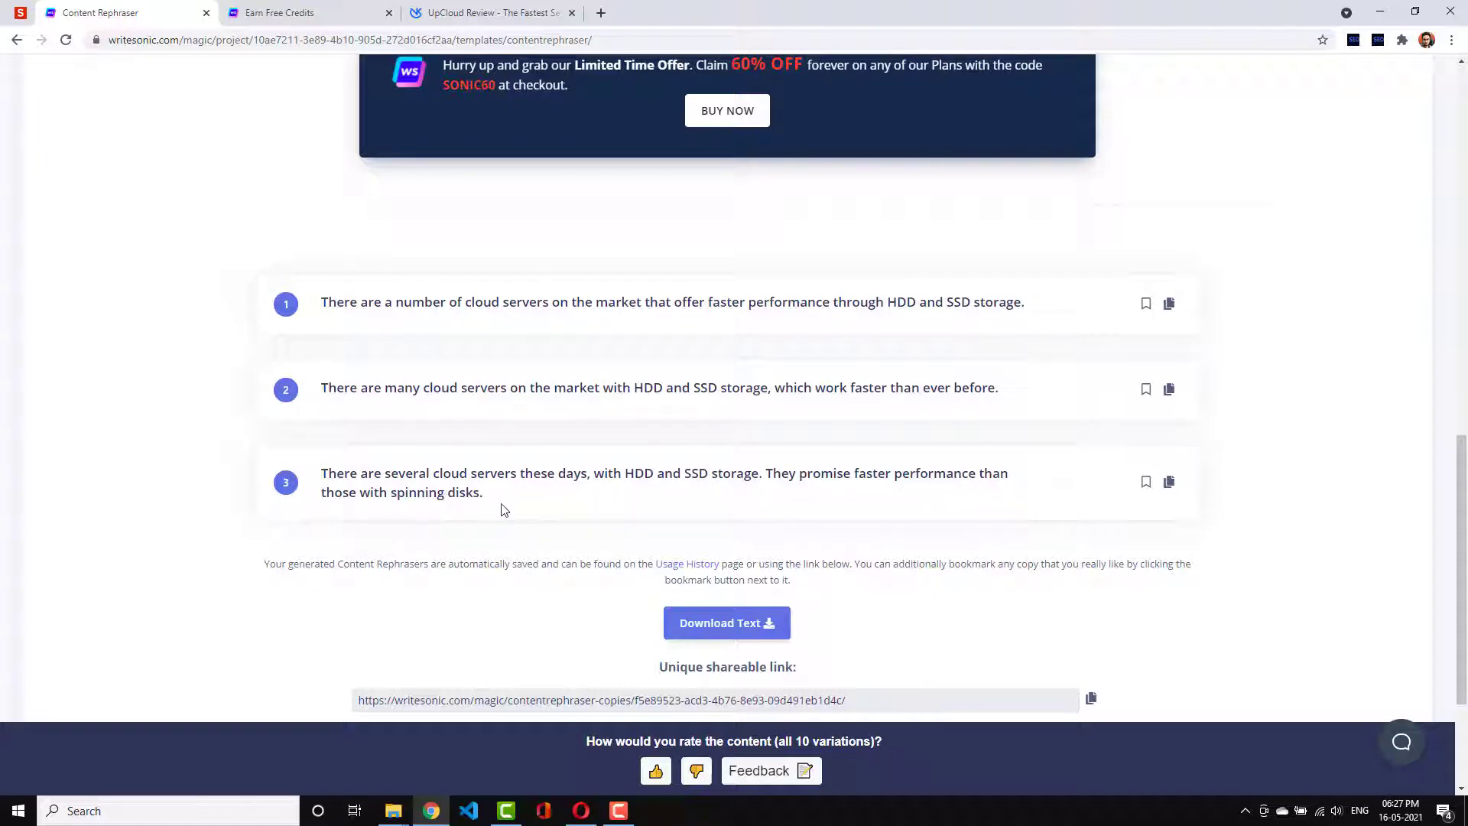
# - Copy the third rephrased version and compare it with the original opening sentence in the UpCloud review
pyautogui.click(1169, 482)
pyautogui.moveTo(390, 497); pyautogui.dragTo(497, 505)
pyautogui.click(485, 13)
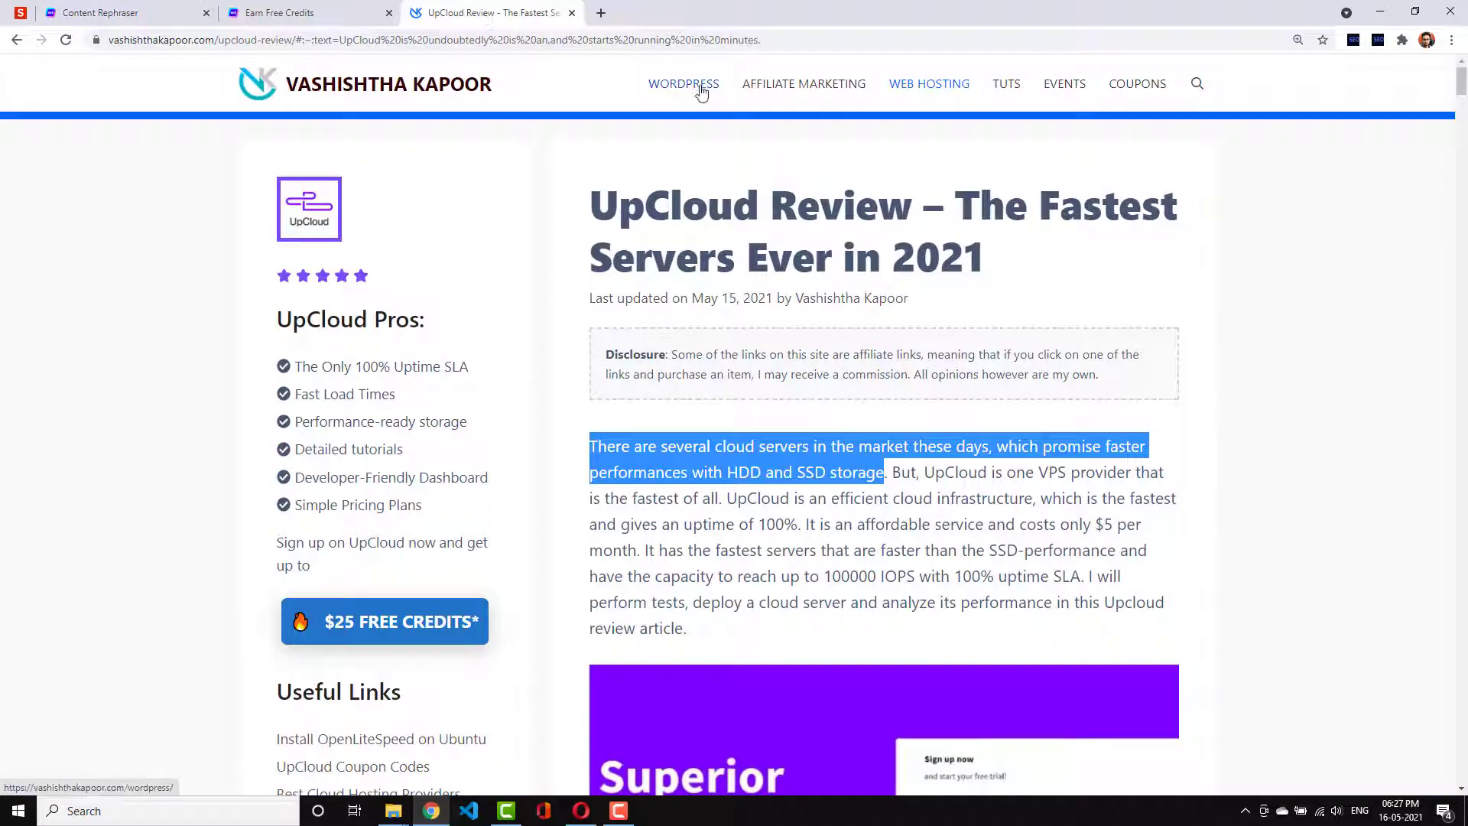
pyautogui.click(35, 7)
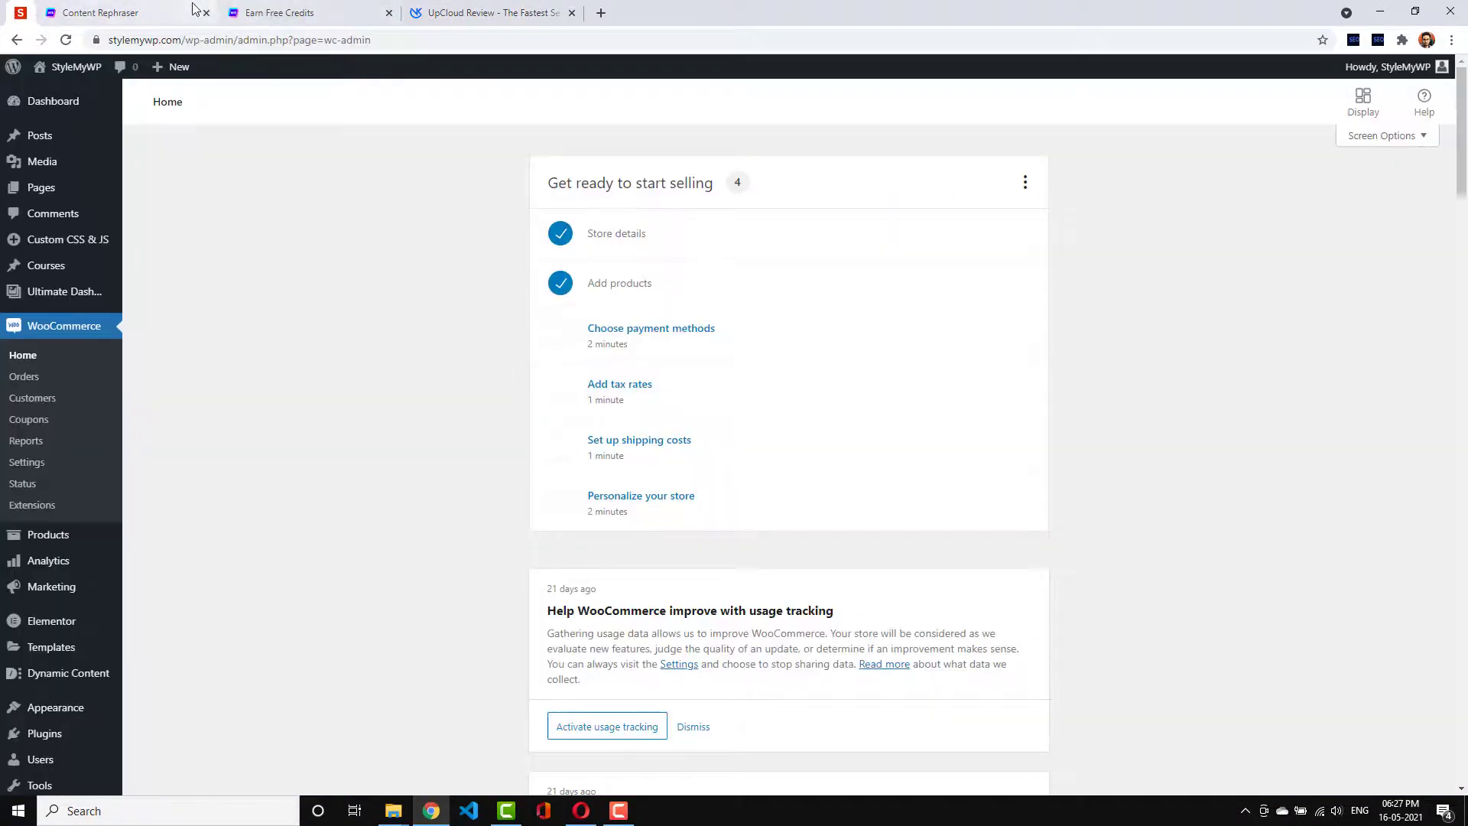
pyautogui.click(153, 13)
pyautogui.click(706, 499)
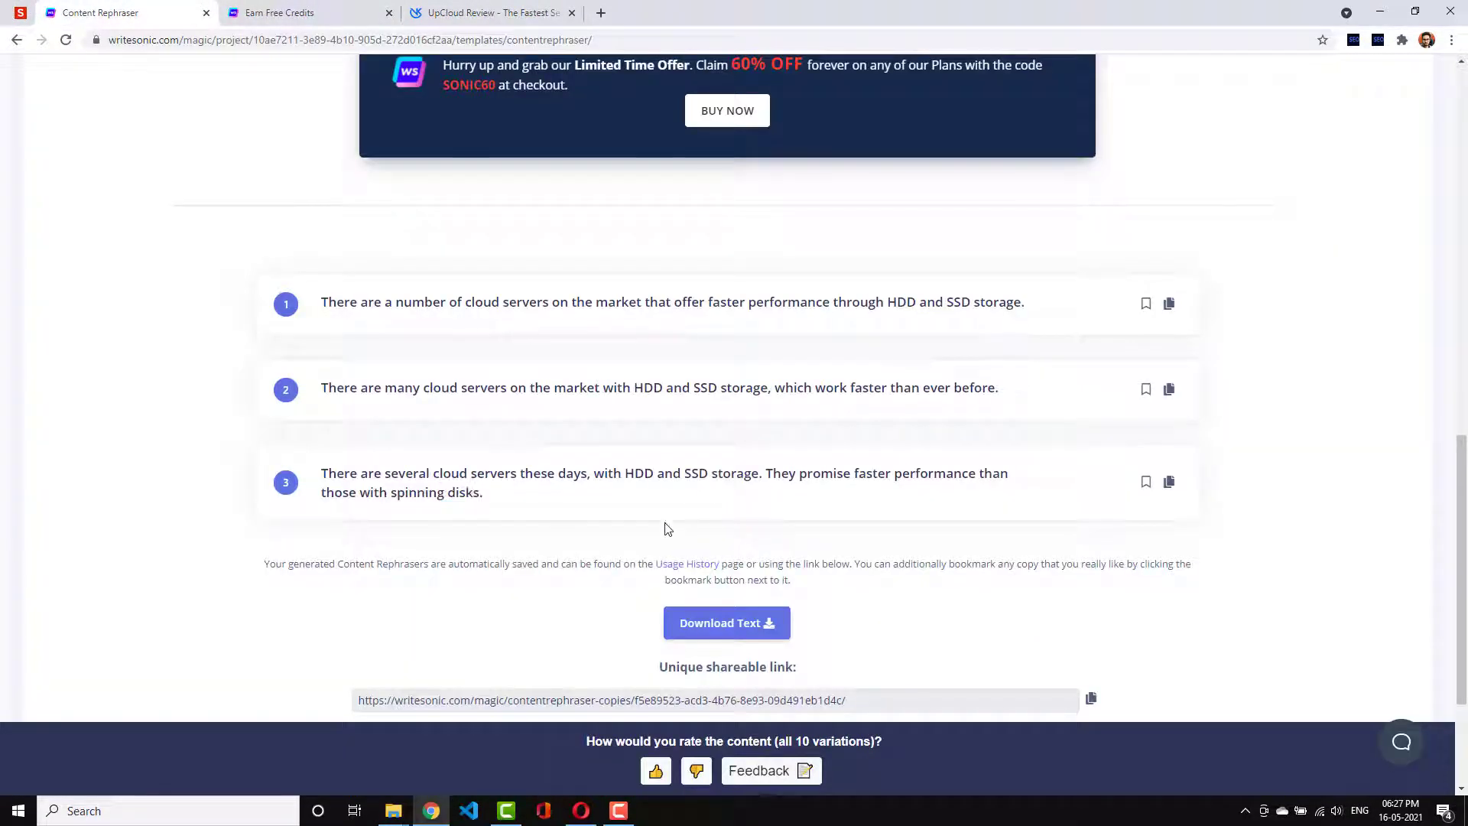
# - Return to the DroidCrunch project dashboard and open the free Readability Checker from the writing tools
pyautogui.scroll(15, 727, 540)
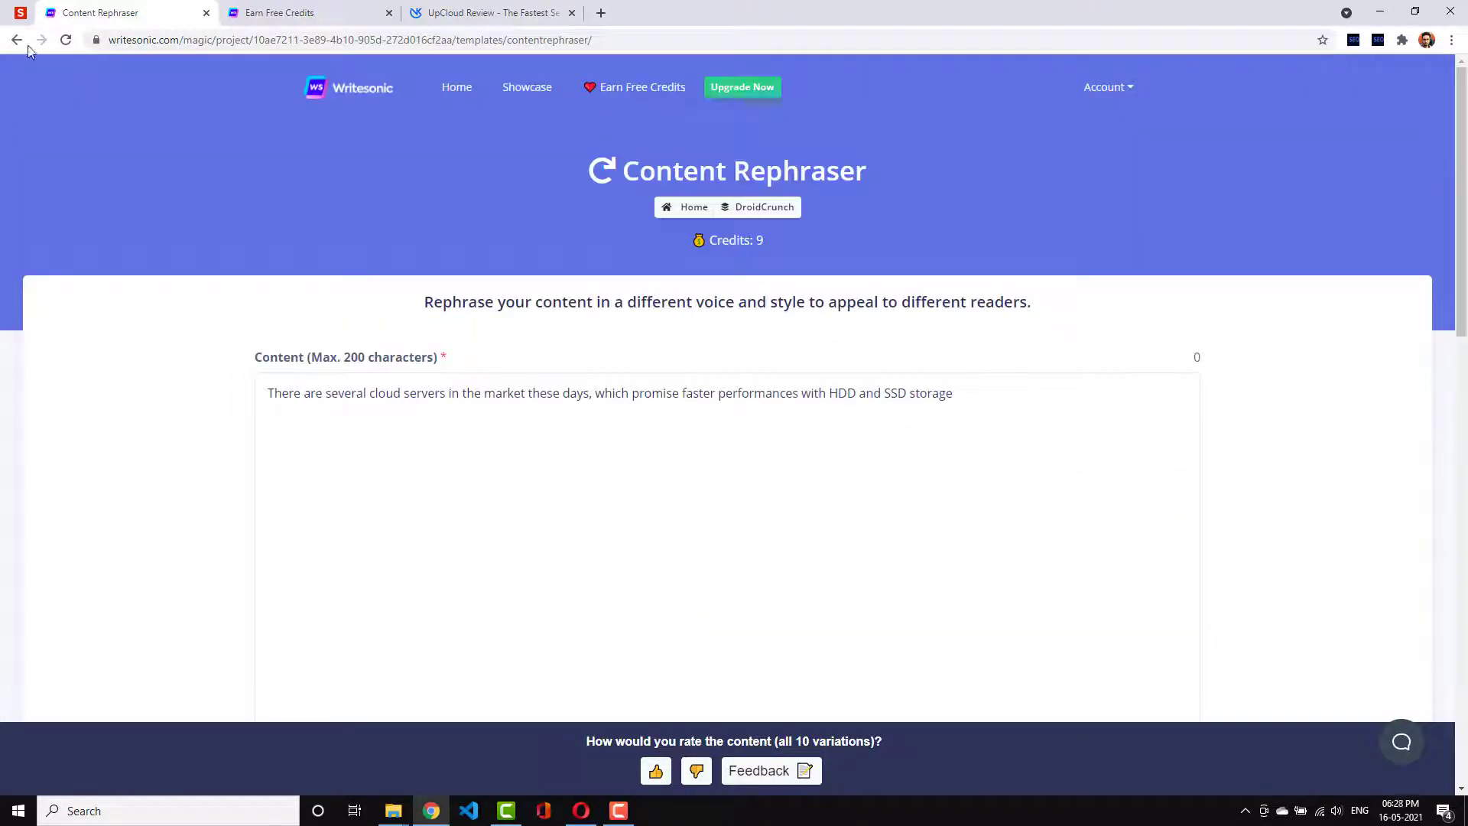
pyautogui.click(16, 42)
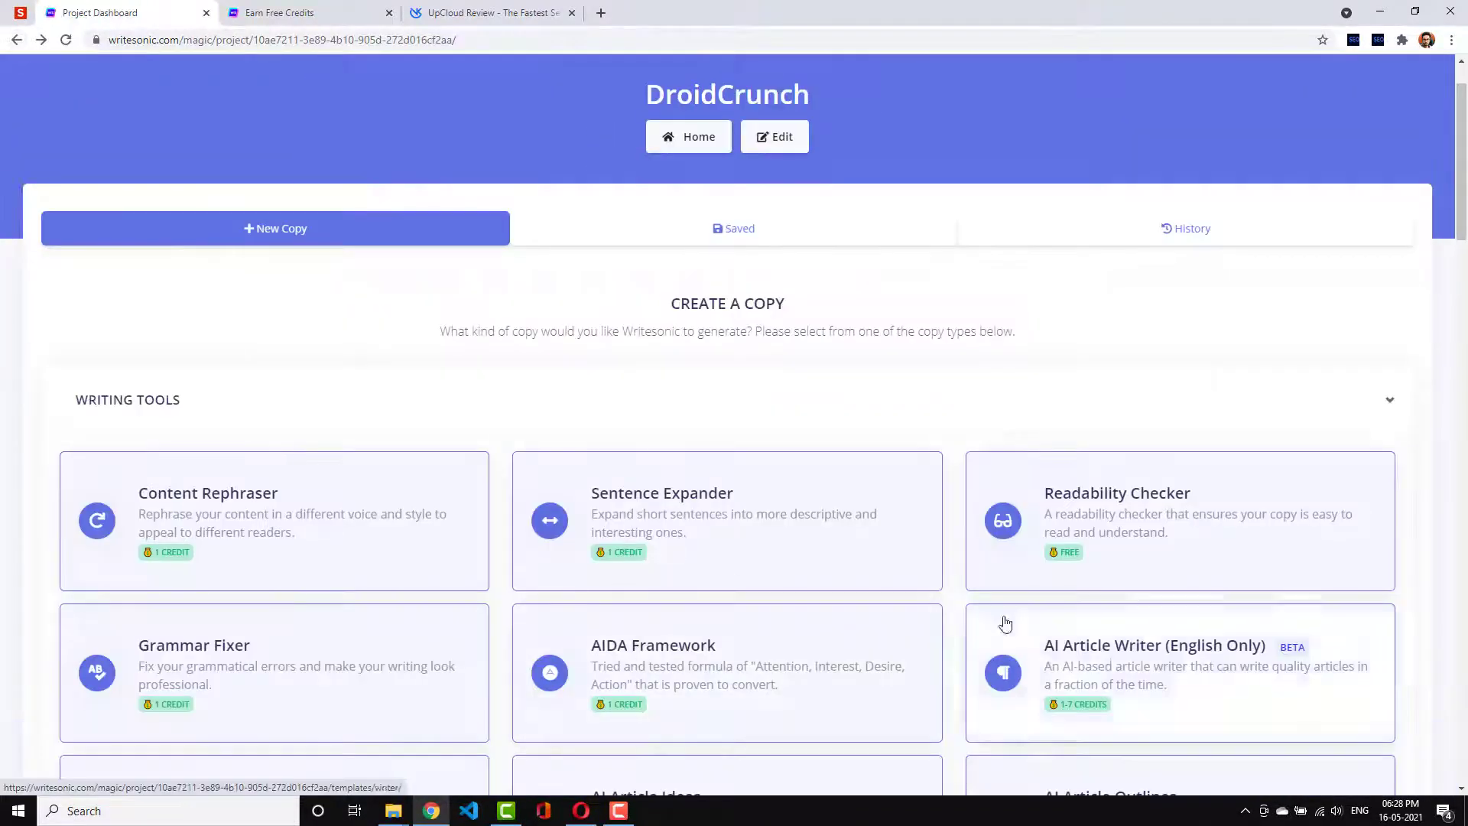
pyautogui.scroll(-2, 1056, 604)
pyautogui.scroll(-2, 1090, 585)
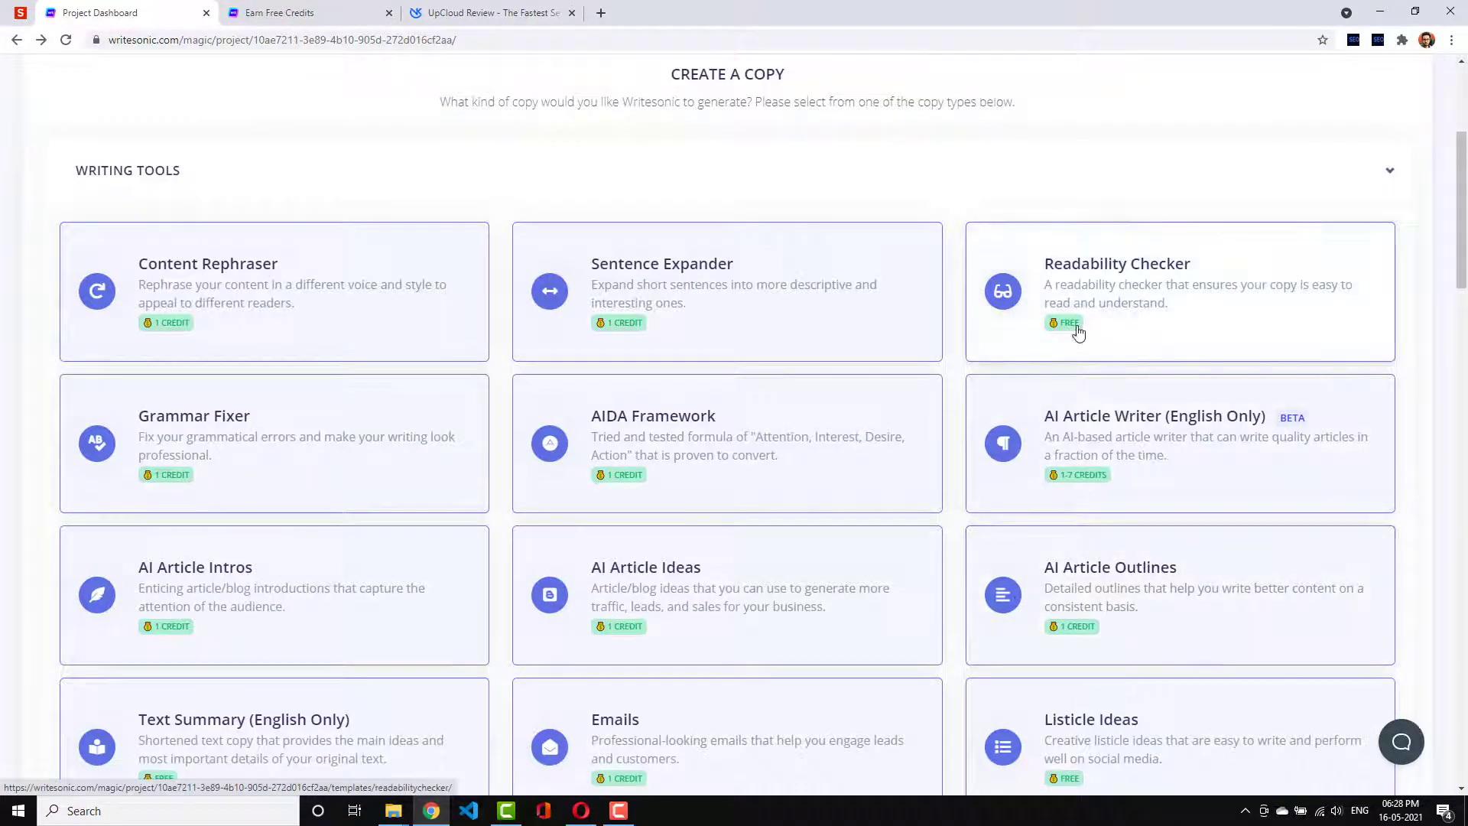
pyautogui.click(1169, 309)
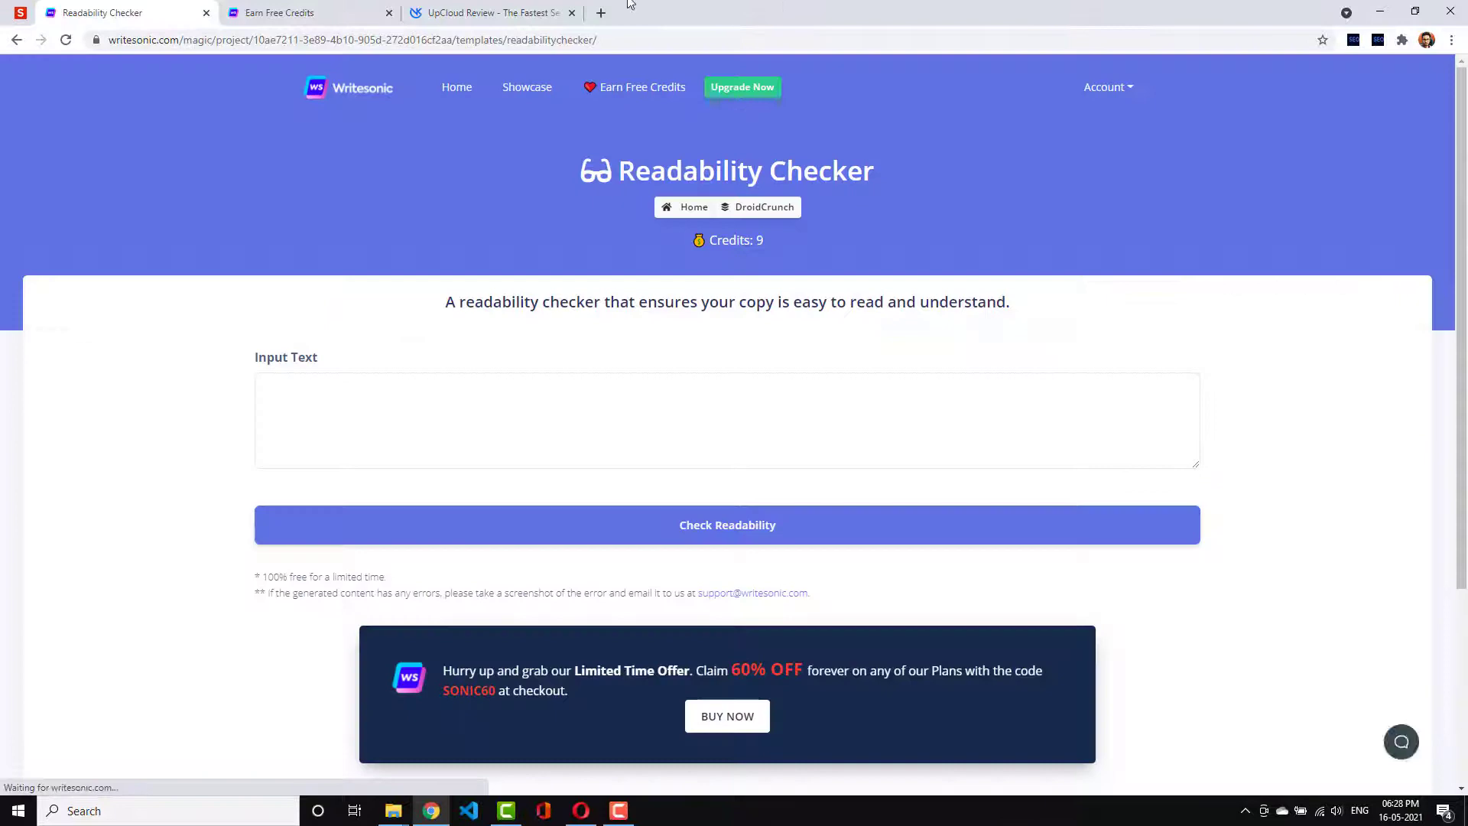
# - Copy the entire introductory paragraph of the UpCloud review, from "There are several cloud servers" to "review article."
pyautogui.click(453, 13)
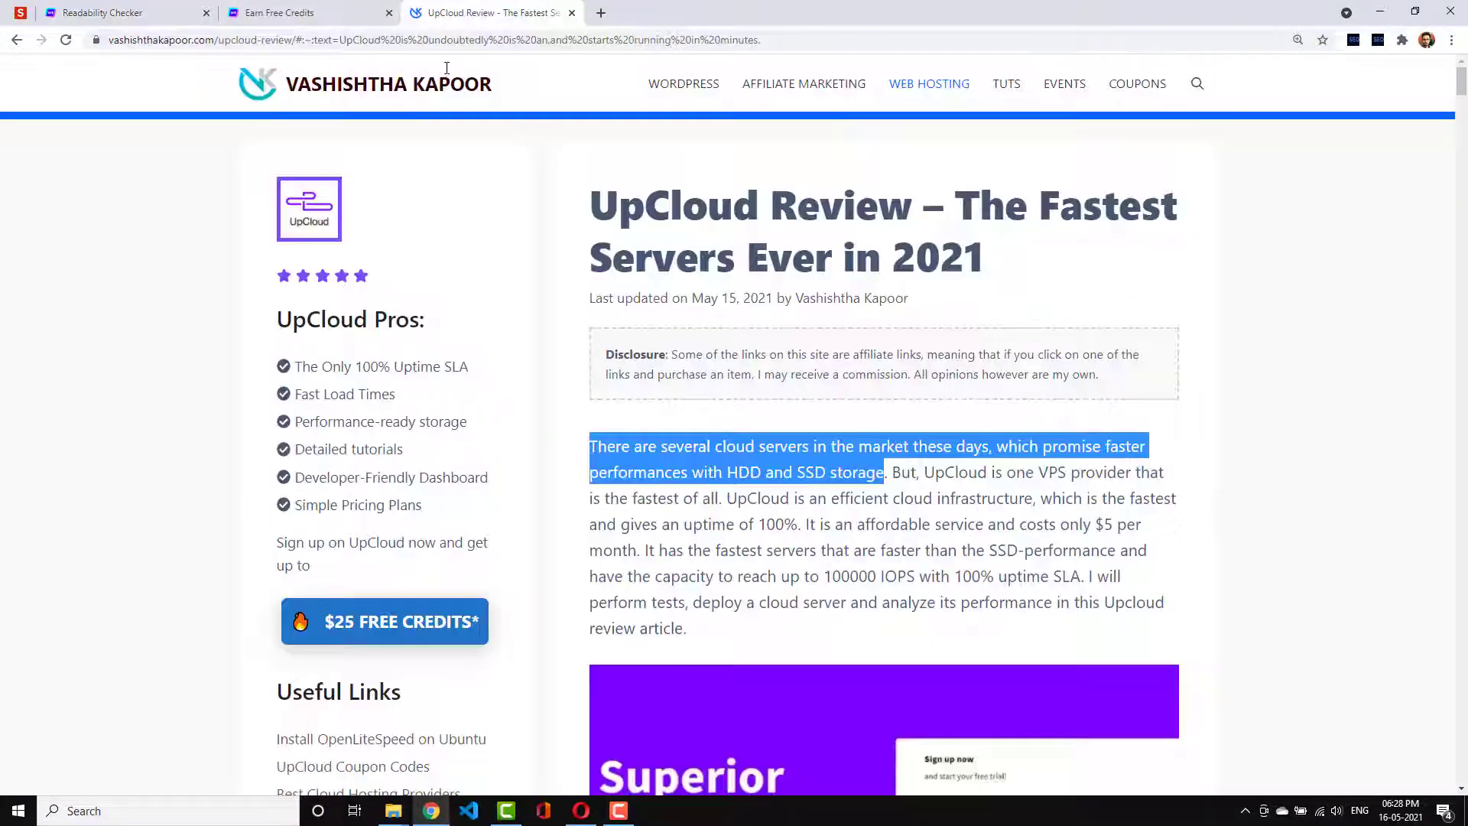
pyautogui.click(627, 469)
pyautogui.moveTo(699, 634); pyautogui.dragTo(589, 444)
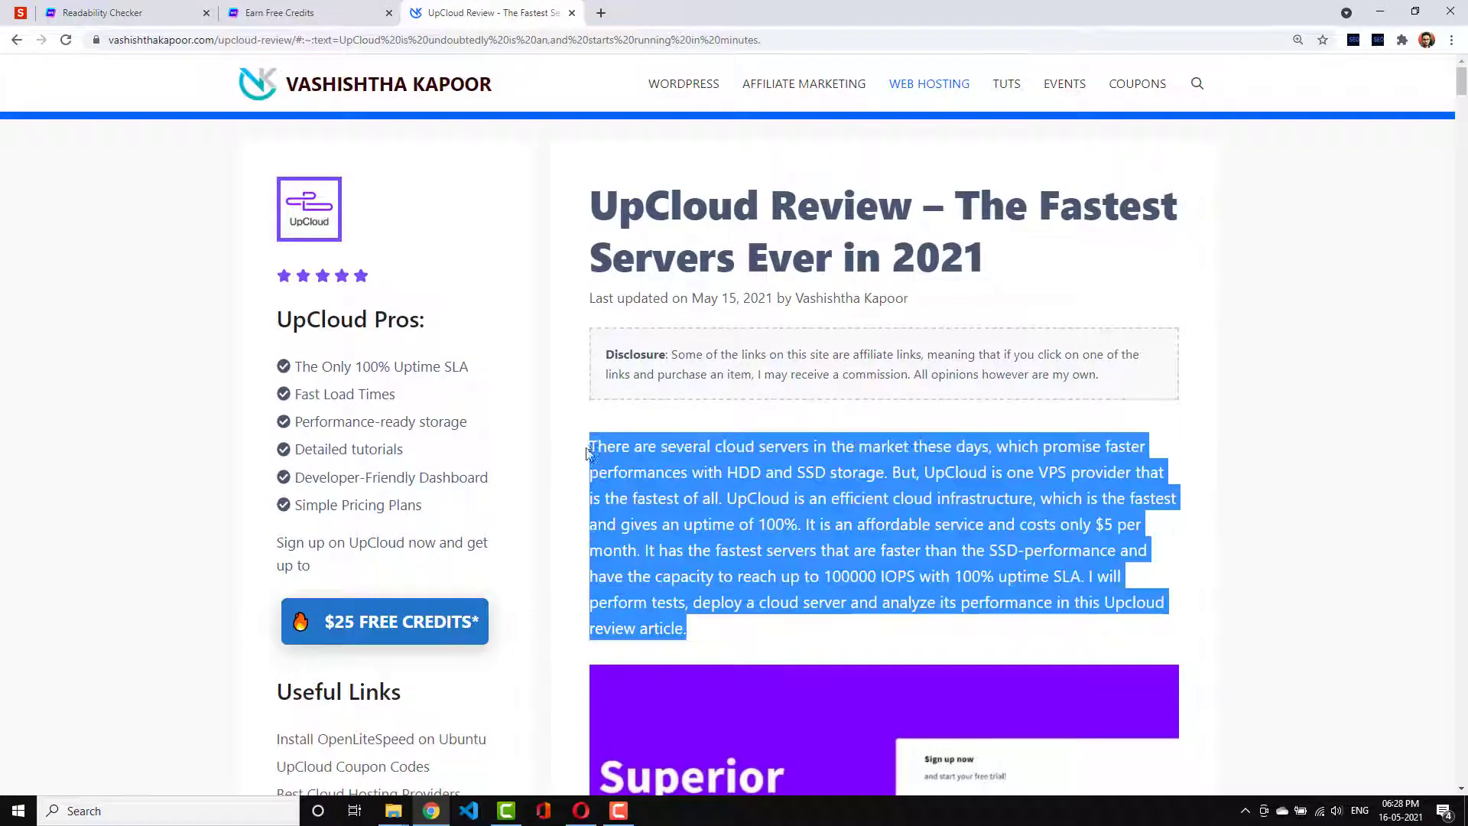
pyautogui.rightClick(621, 468)
pyautogui.click(657, 478)
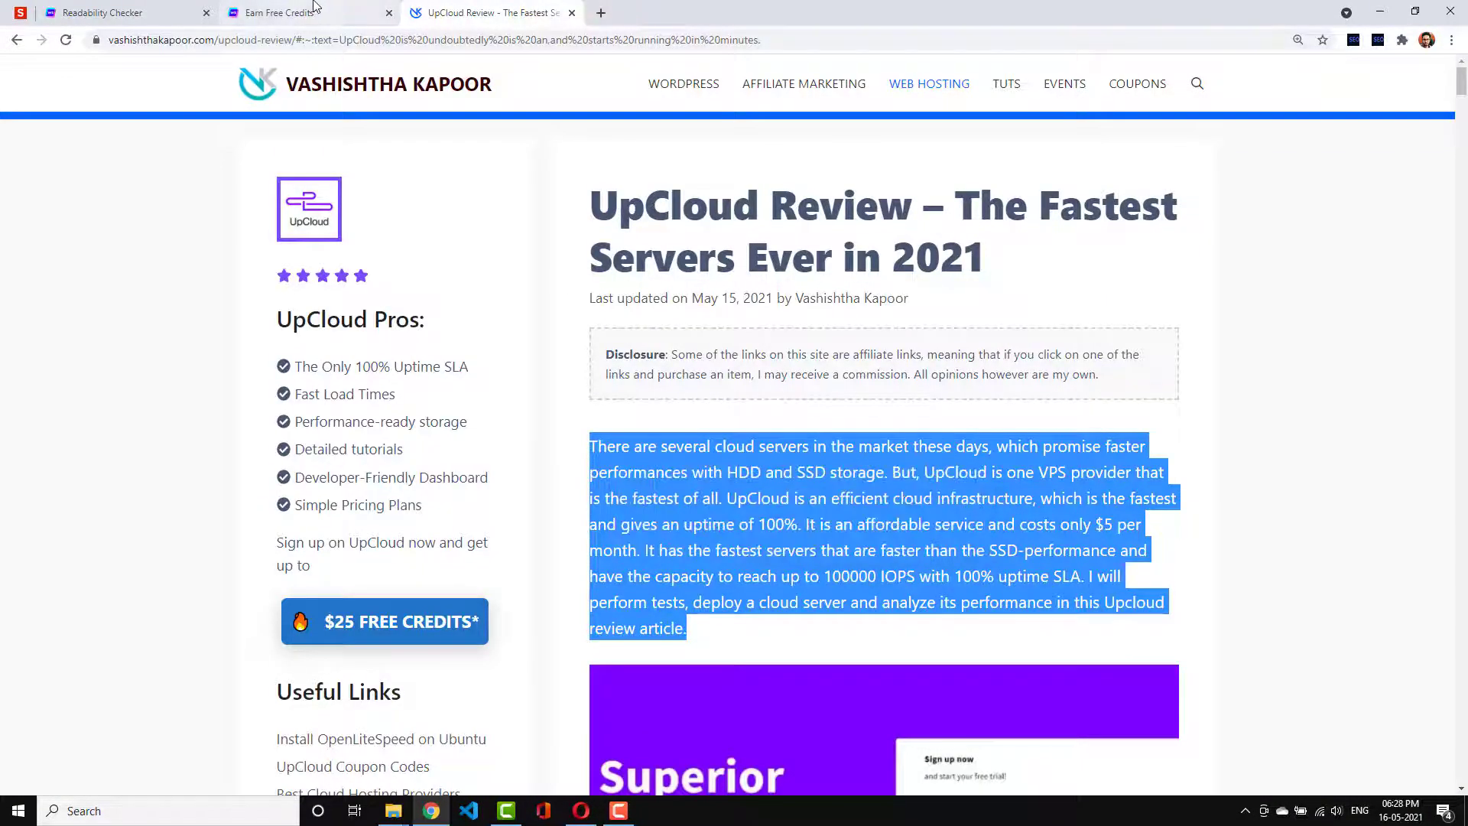
# - Paste the copied introduction into the Readability Checker's input text and run the readability check
pyautogui.hotkey('ctrl', 'shift', 'Tab')
pyautogui.hotkey('ctrl', 'shift', 'Tab')
pyautogui.click(518, 403)
pyautogui.rightClick(517, 402)
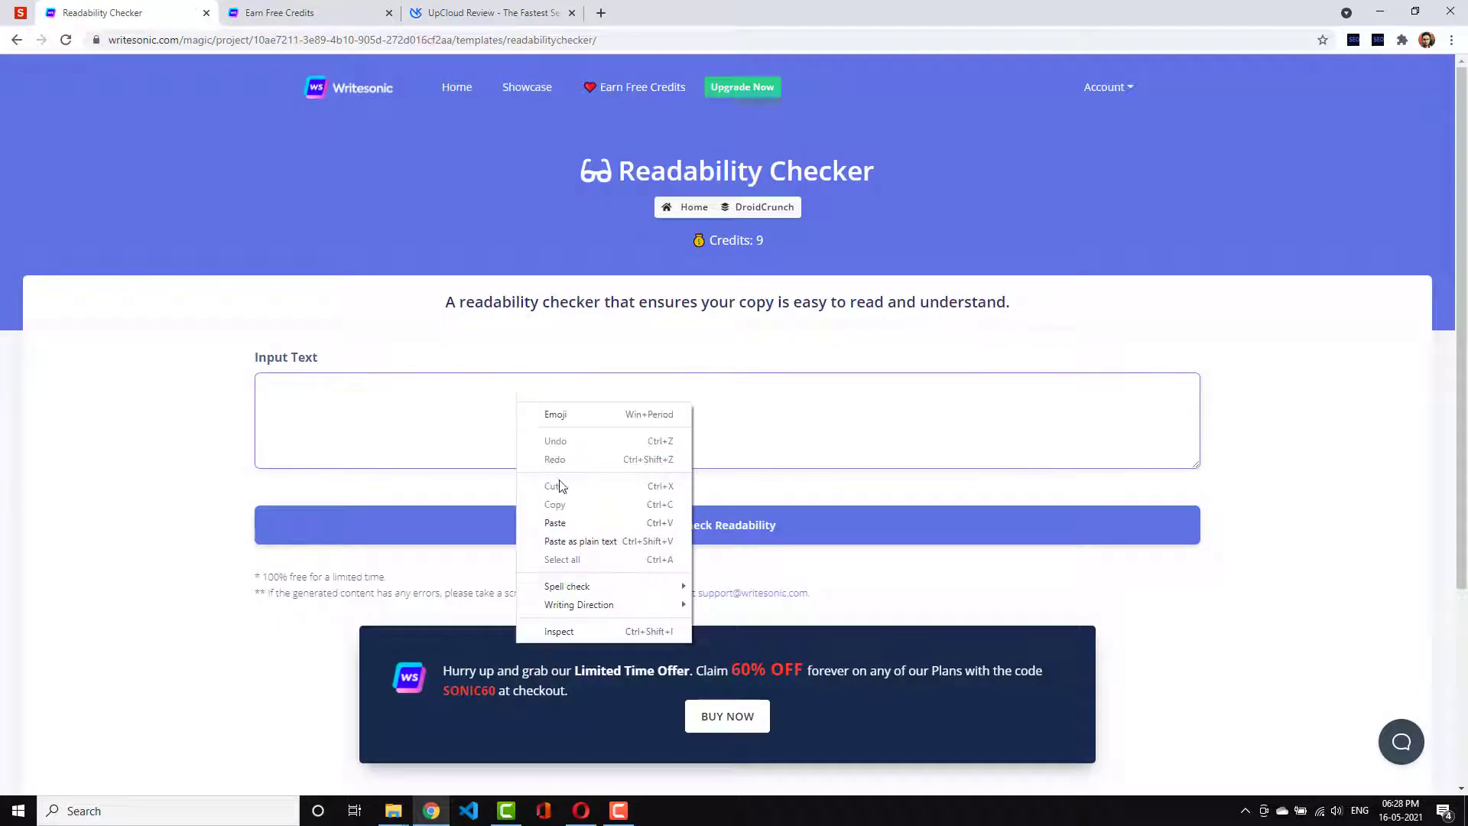
pyautogui.click(565, 513)
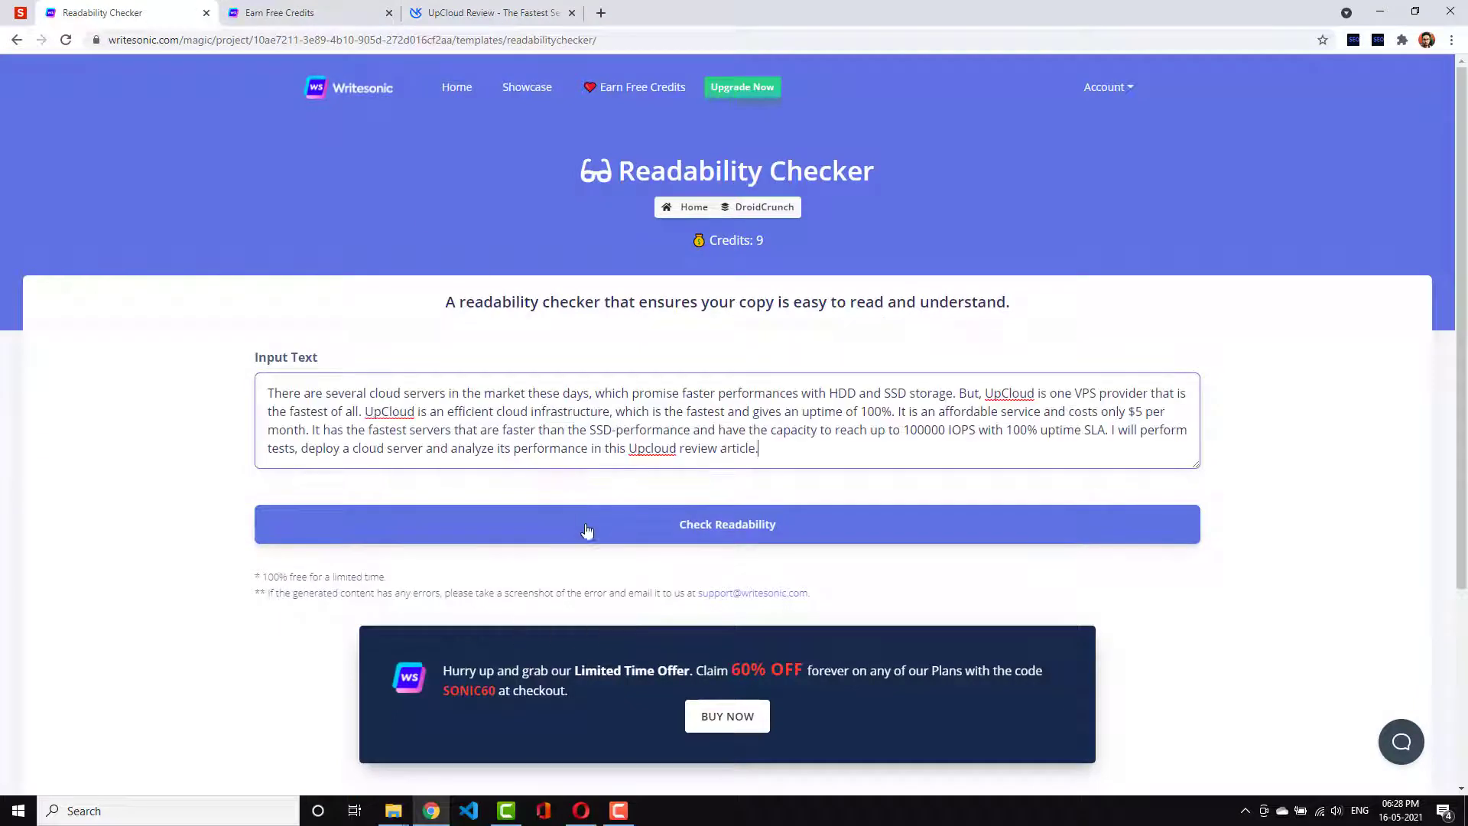
pyautogui.click(683, 535)
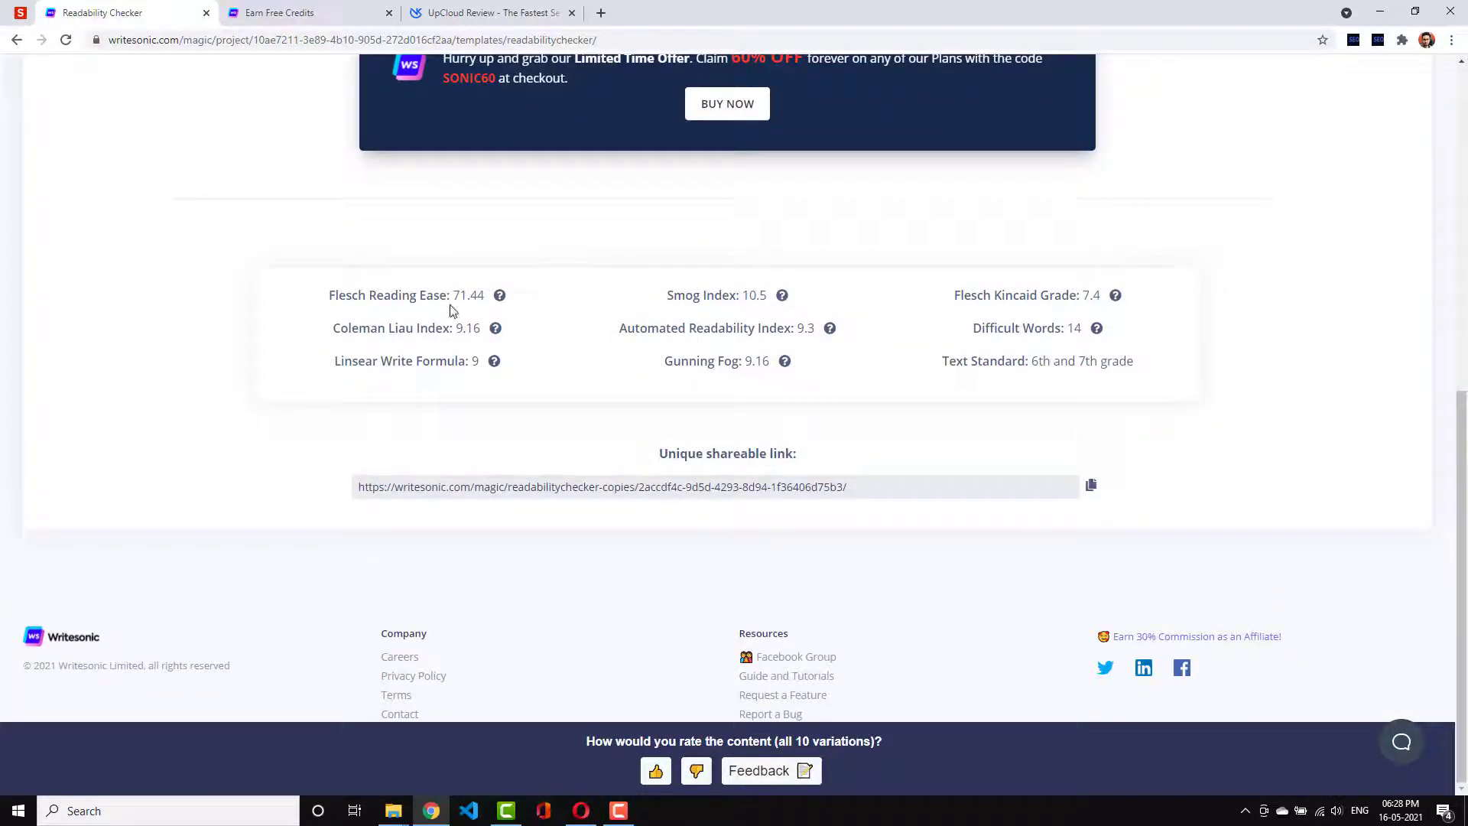
# - Examine the readability results, including the Flesch Reading Ease, Smog Index explanation and Text Standard, along with the checked text
pyautogui.moveTo(353, 299); pyautogui.dragTo(524, 308)
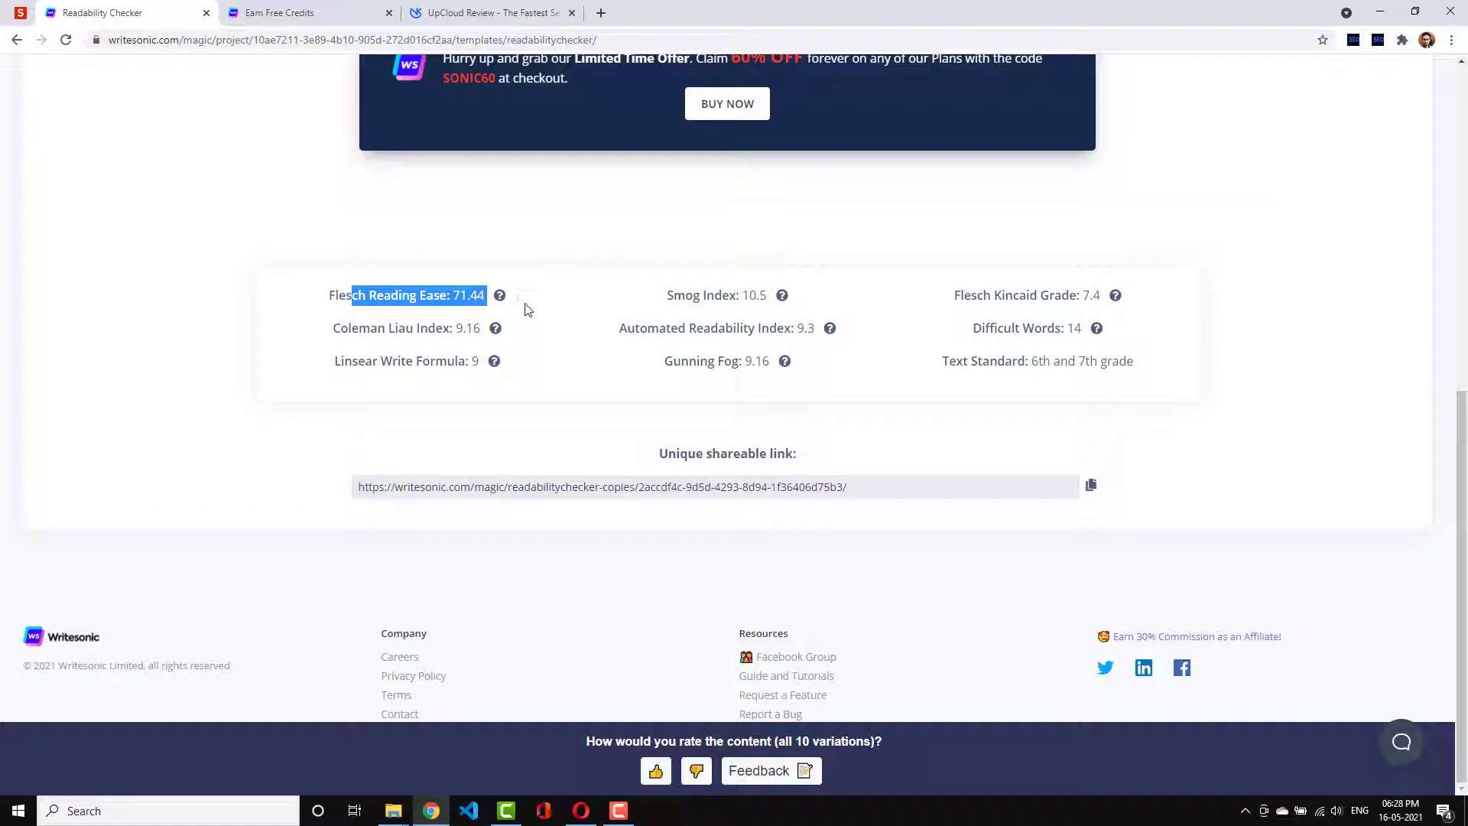
pyautogui.click(525, 309)
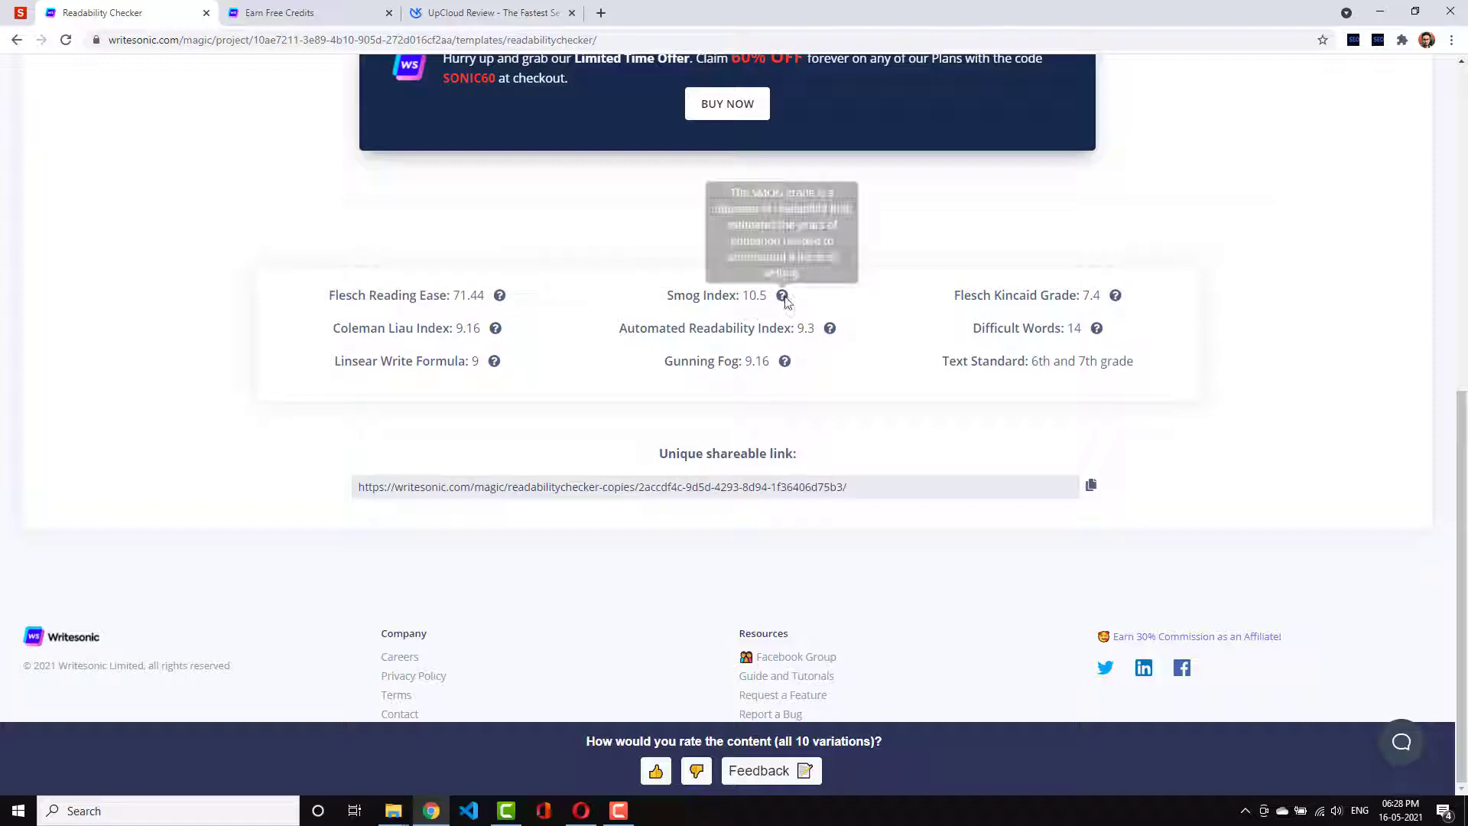
pyautogui.moveTo(781, 292)
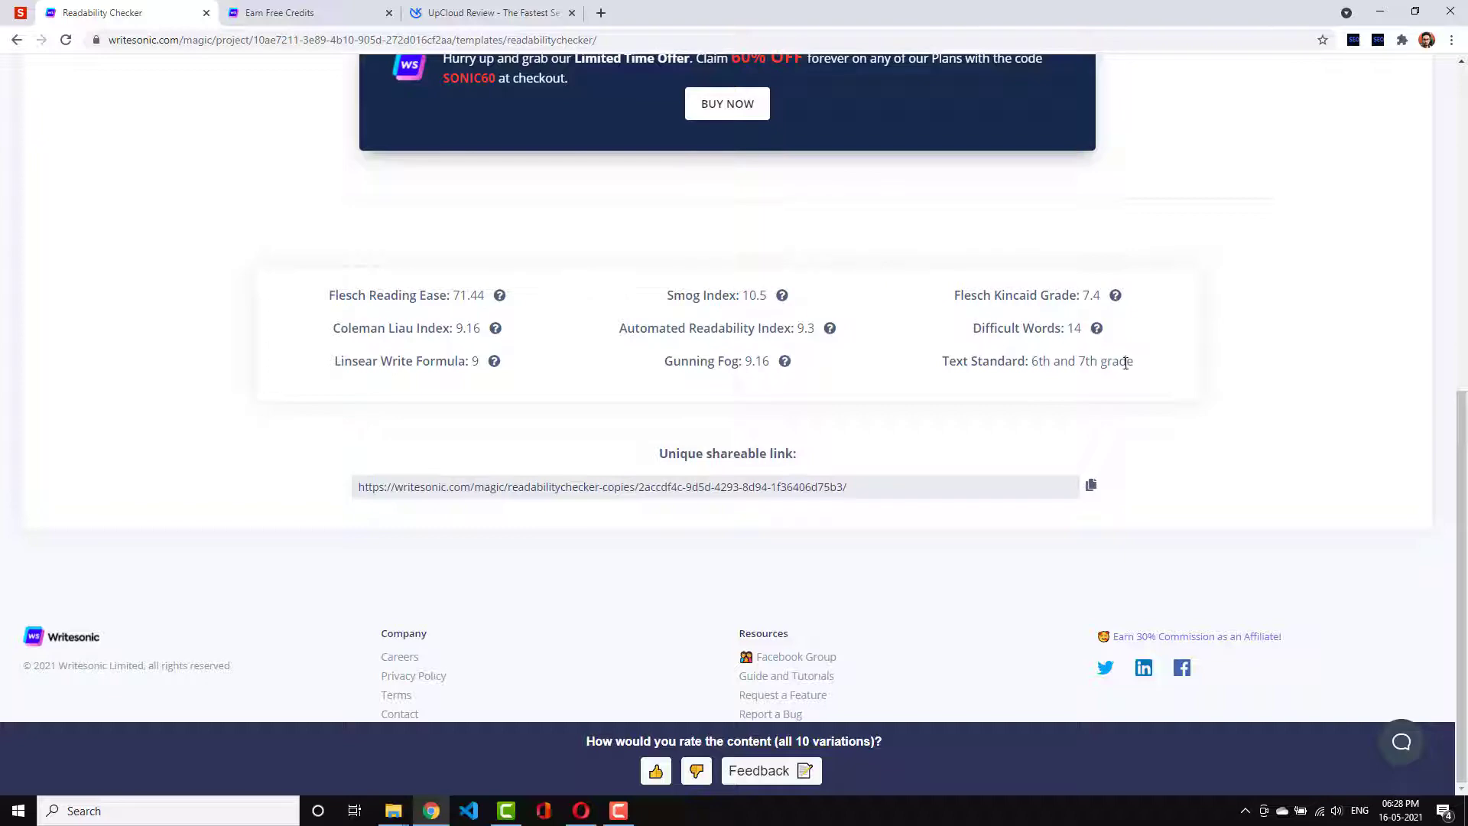
pyautogui.moveTo(1124, 359); pyautogui.dragTo(911, 380)
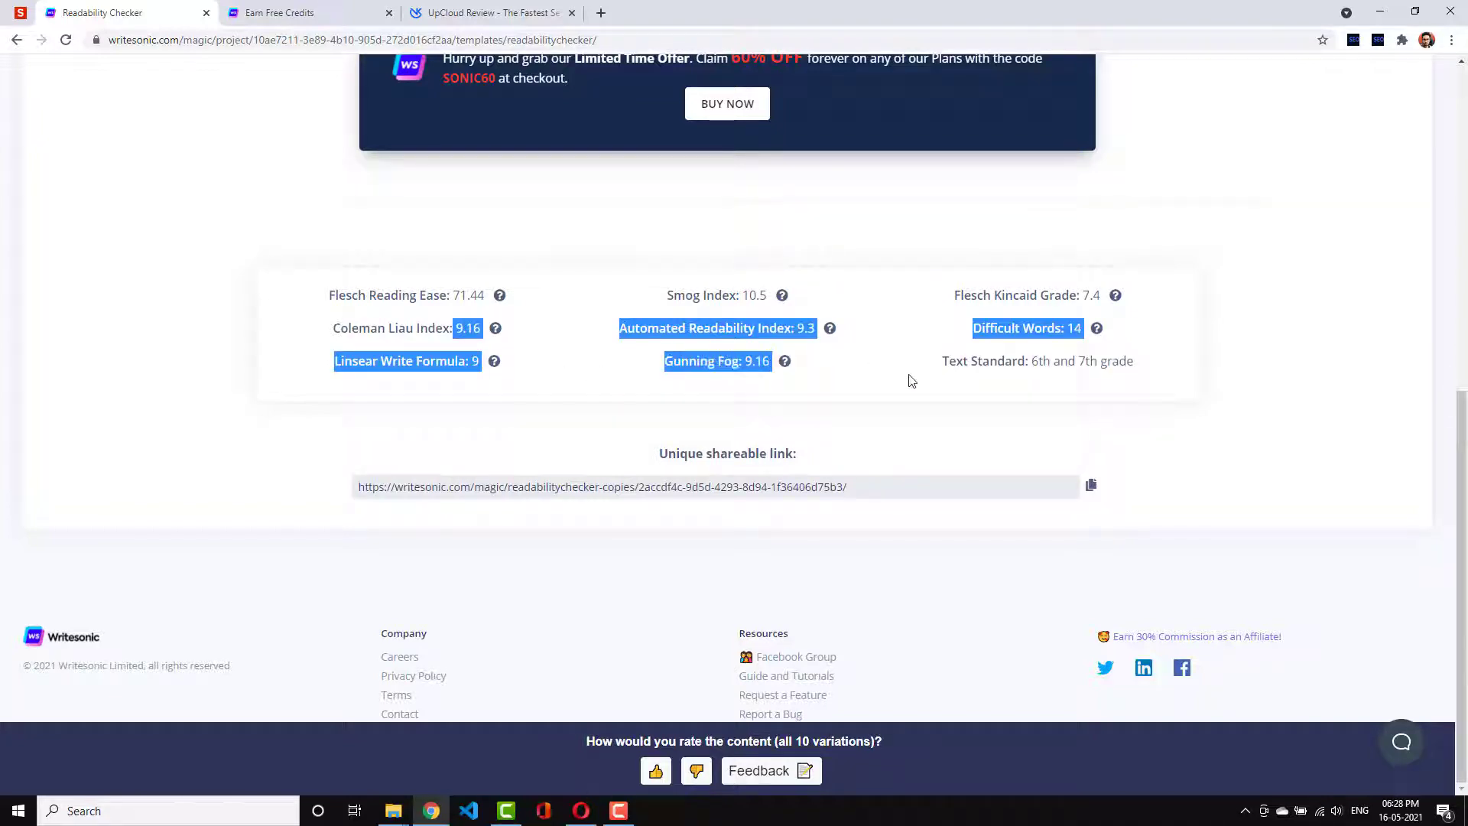
pyautogui.click(911, 380)
pyautogui.scroll(8, 1393, 475)
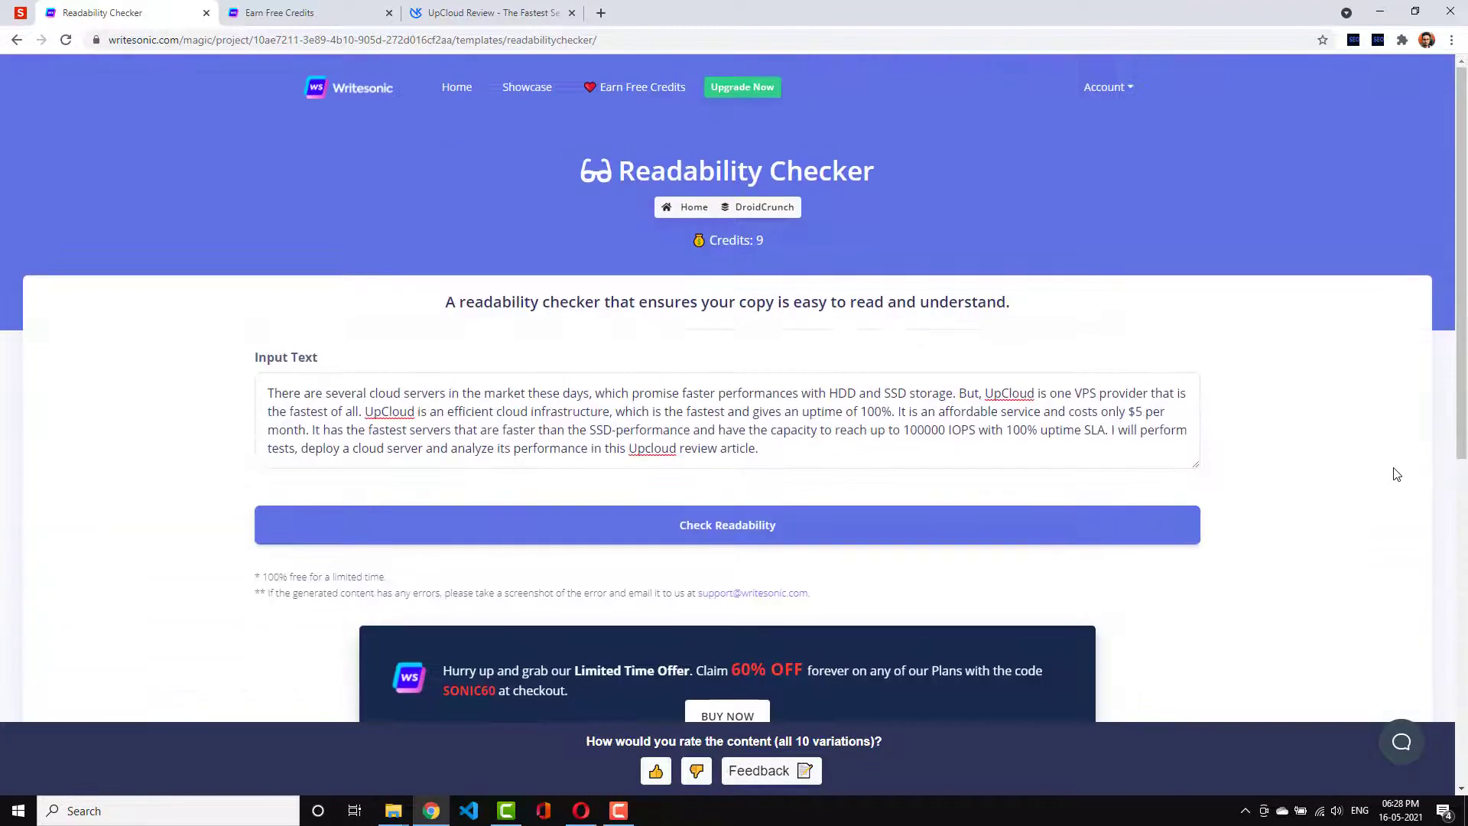
pyautogui.moveTo(1462, 415); pyautogui.dragTo(1466, 264)
pyautogui.moveTo(1455, 431); pyautogui.dragTo(1466, 342)
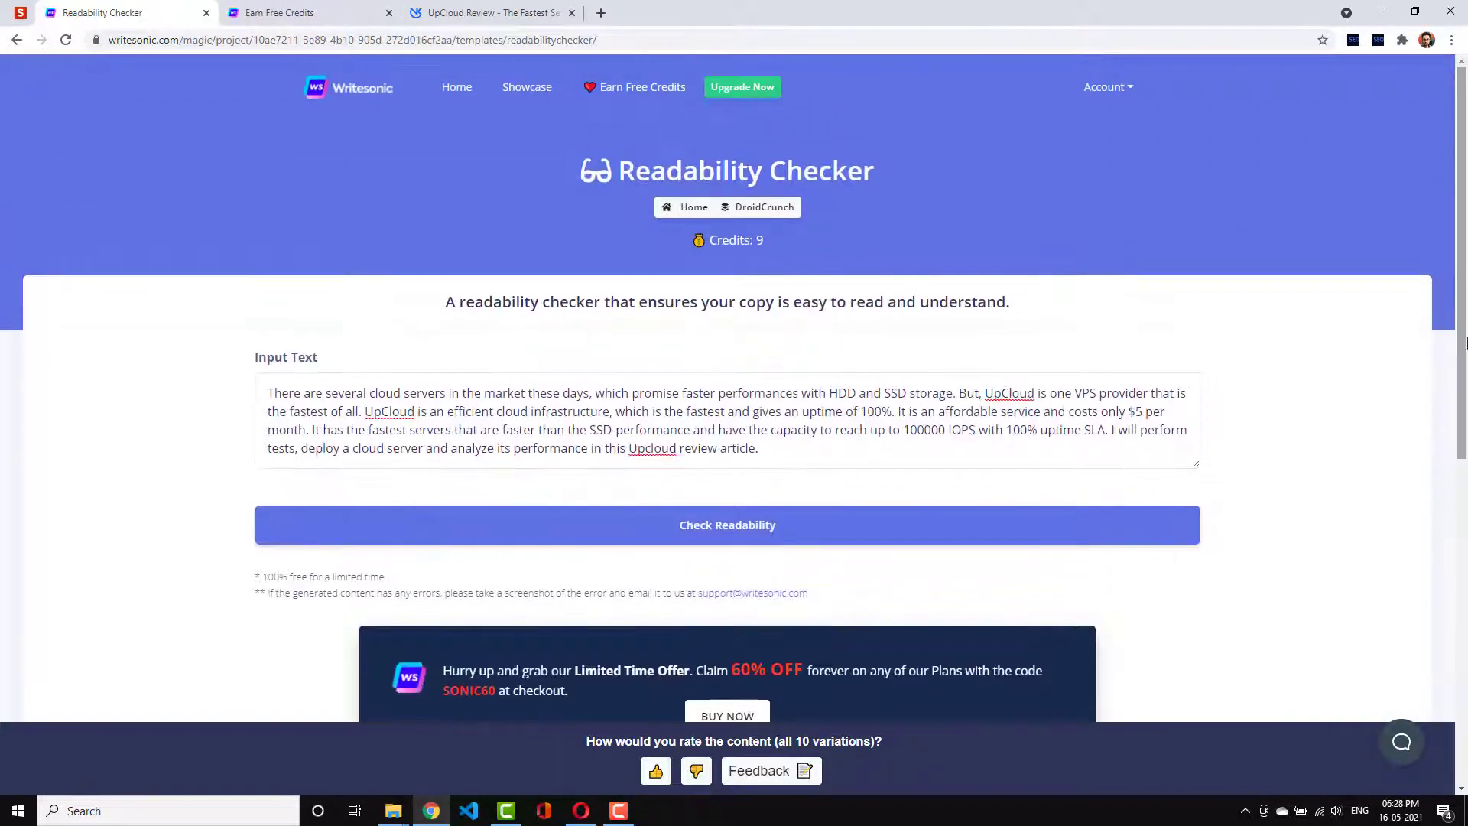
# - Open the Emails tool from the project's writing tools and examine its key points form
pyautogui.click(16, 41)
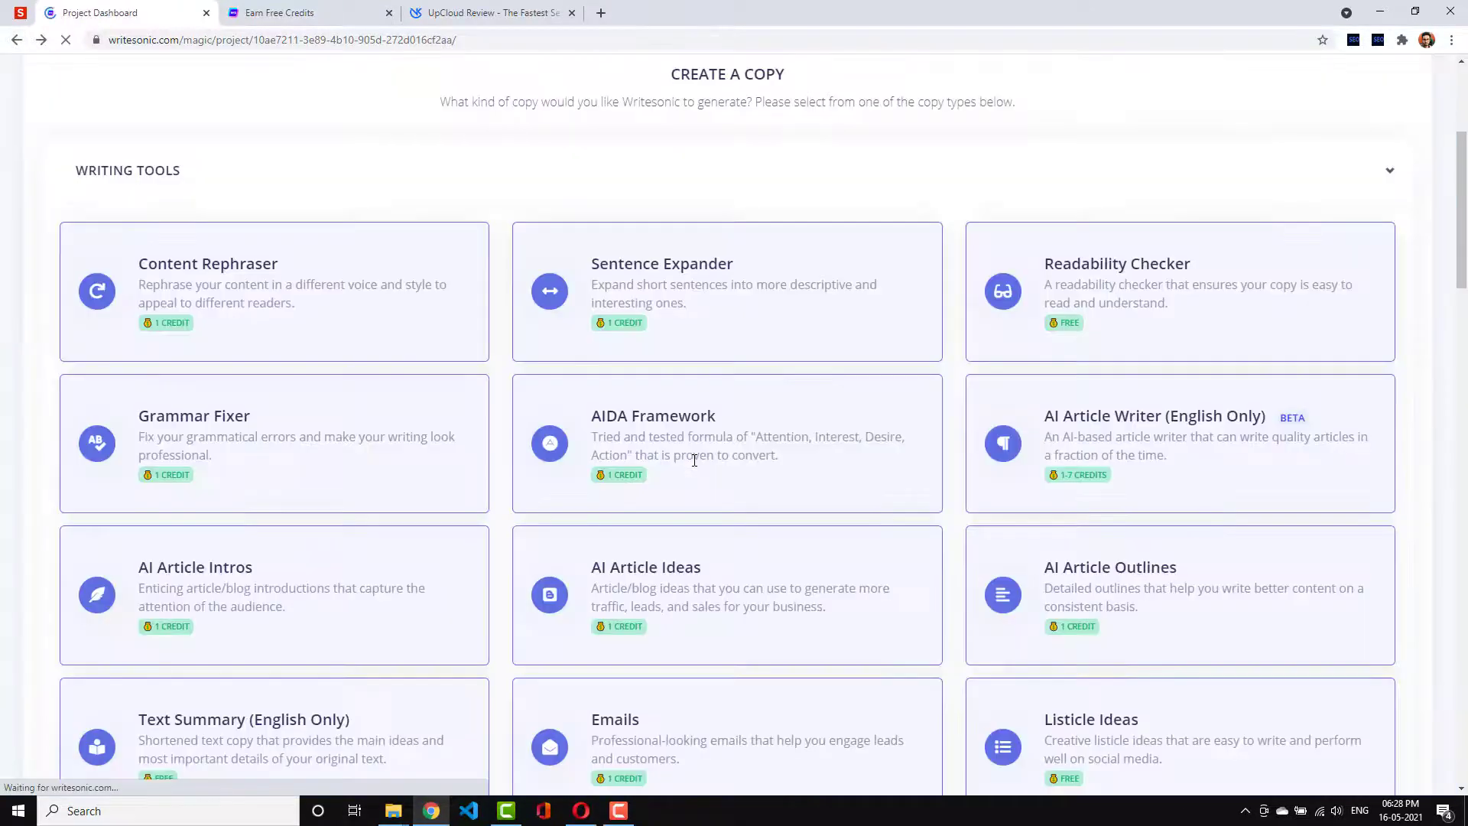
pyautogui.scroll(-4, 720, 517)
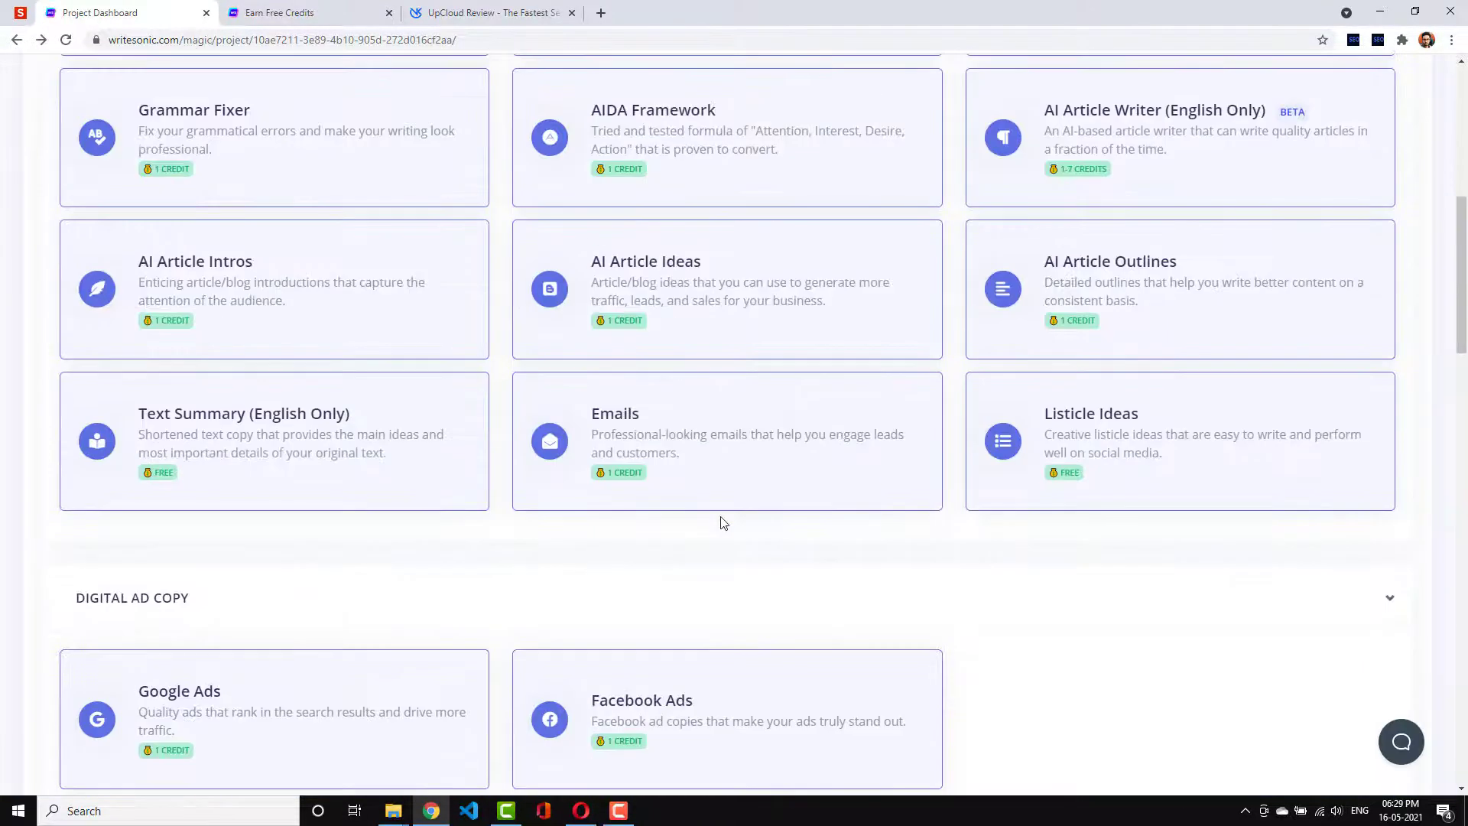
pyautogui.click(713, 446)
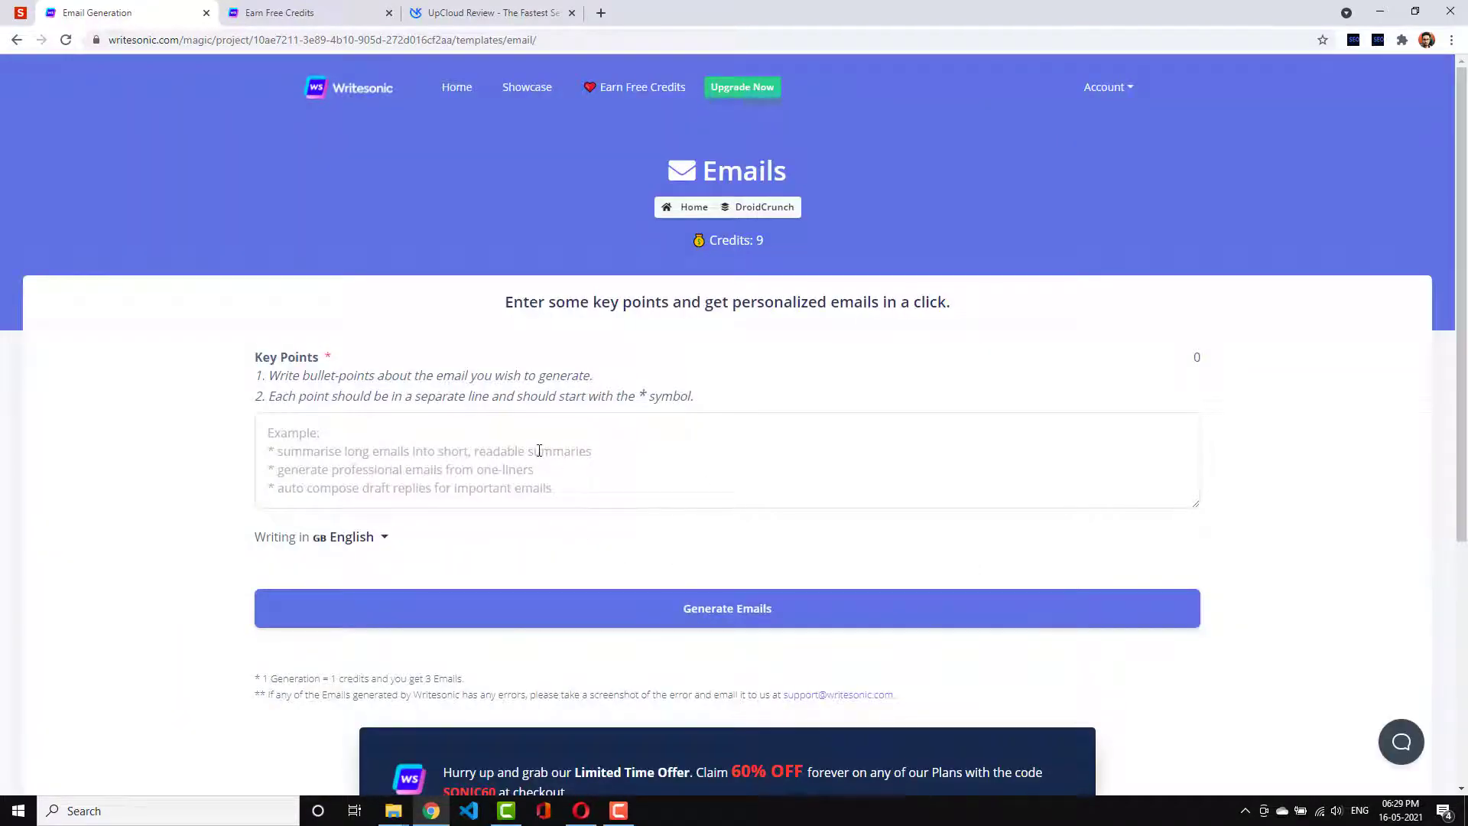
pyautogui.click(640, 454)
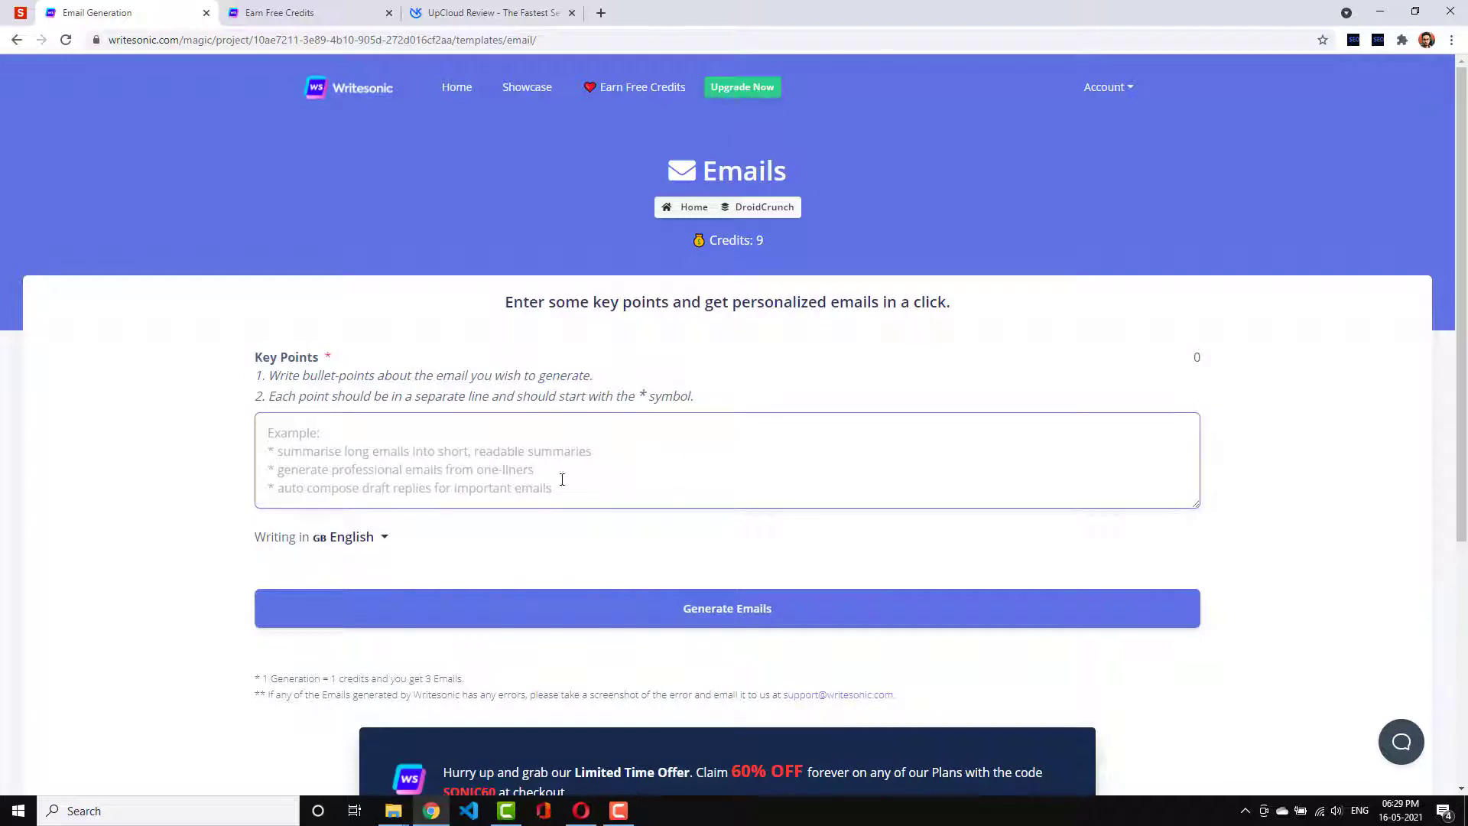
pyautogui.scroll(-5, 937, 643)
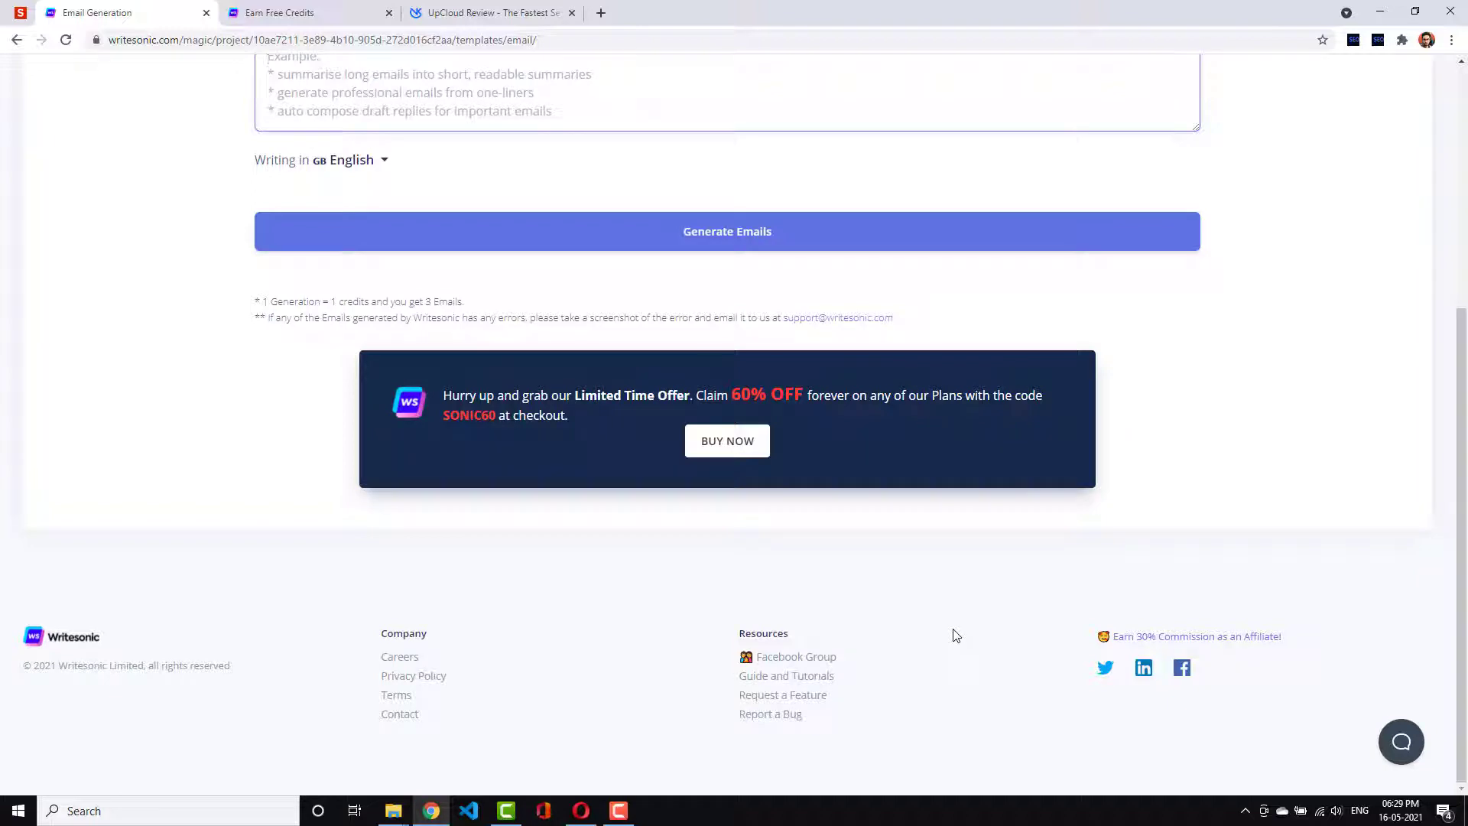
pyautogui.scroll(5, 1462, 536)
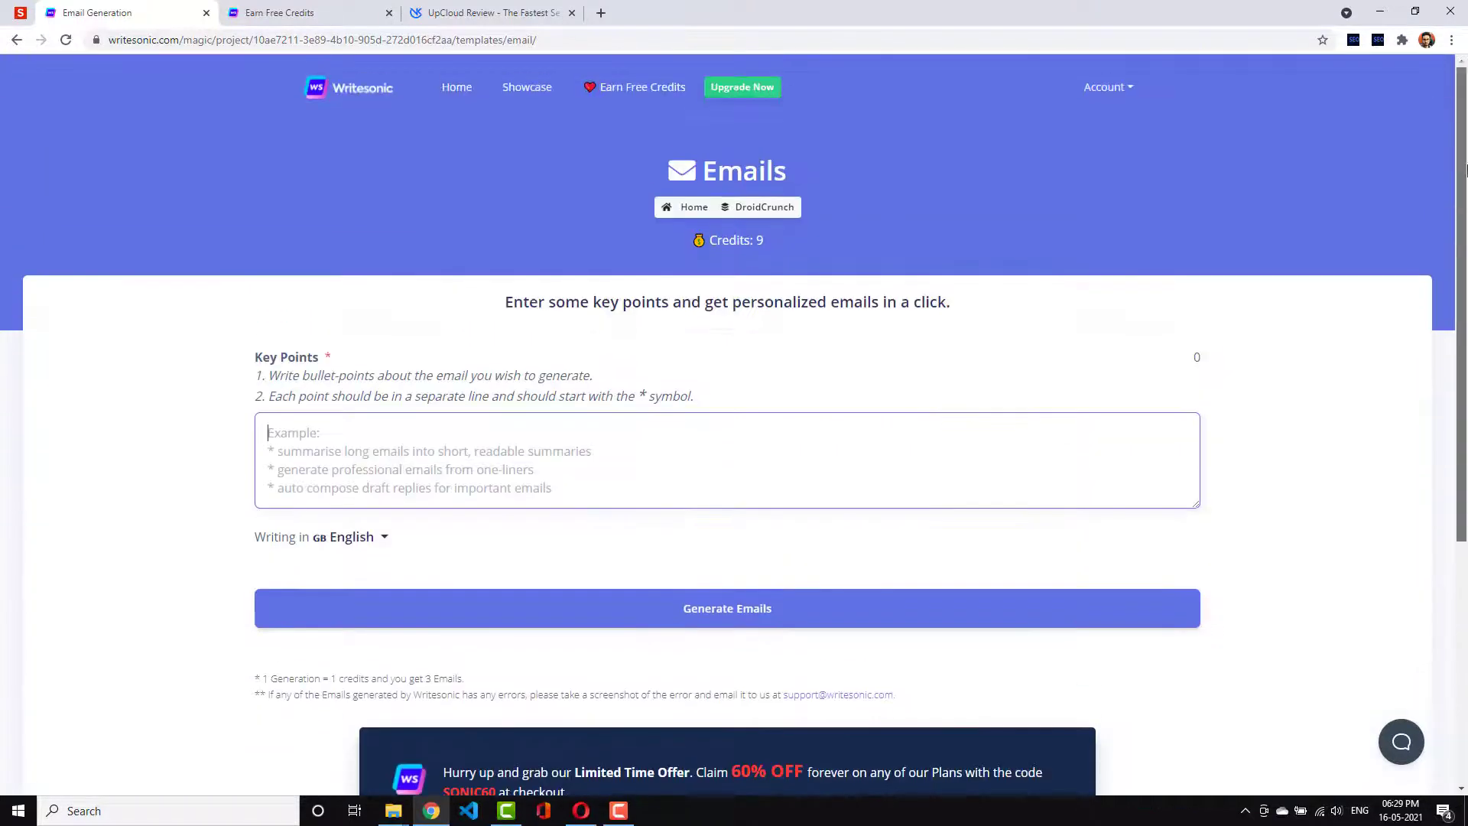
# - Return to the DroidCrunch project dashboard and open the Facebook Ads tool under Digital Ad Copy
pyautogui.click(381, 89)
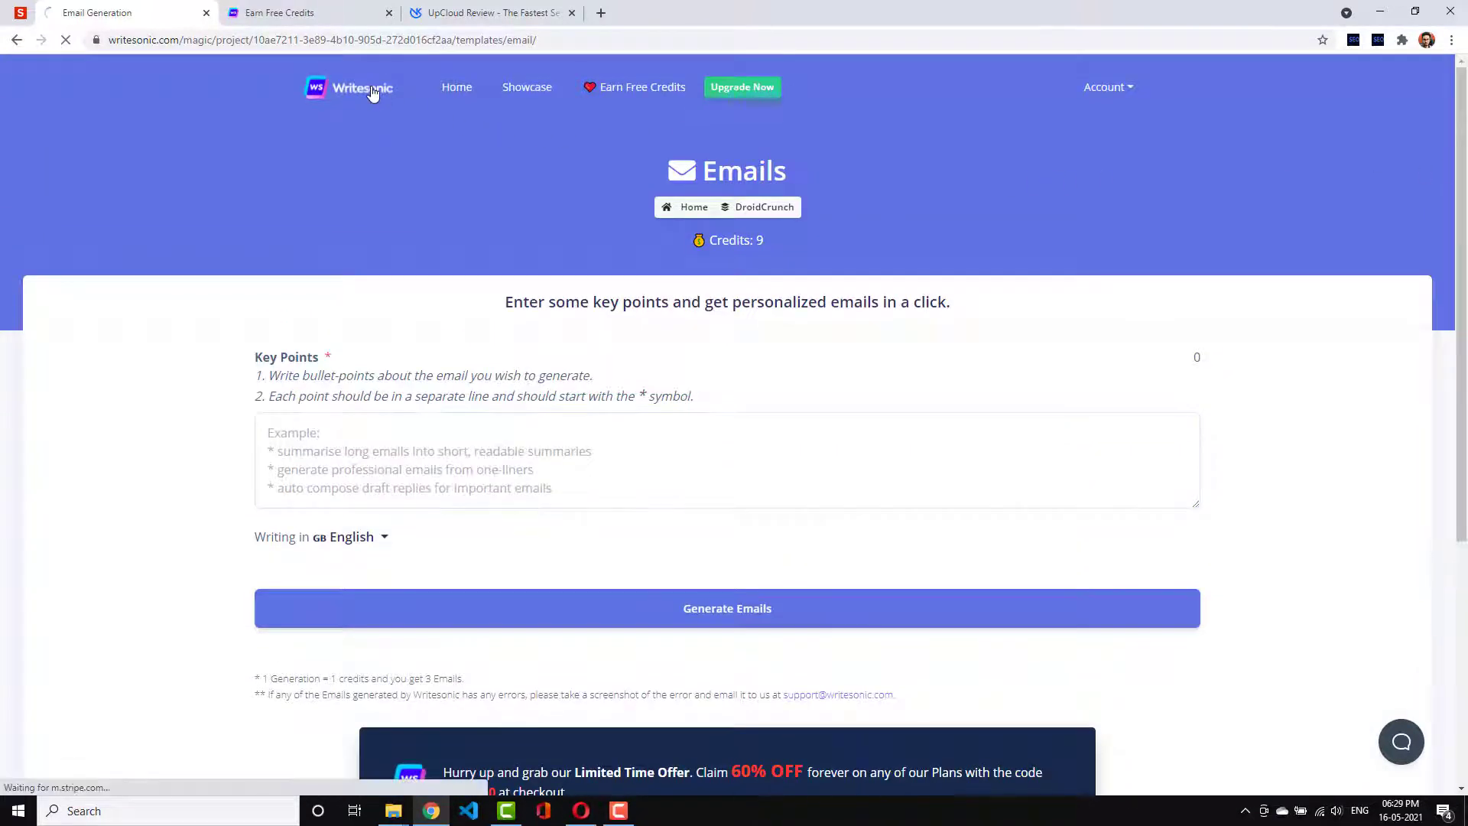
pyautogui.scroll(-1, 853, 429)
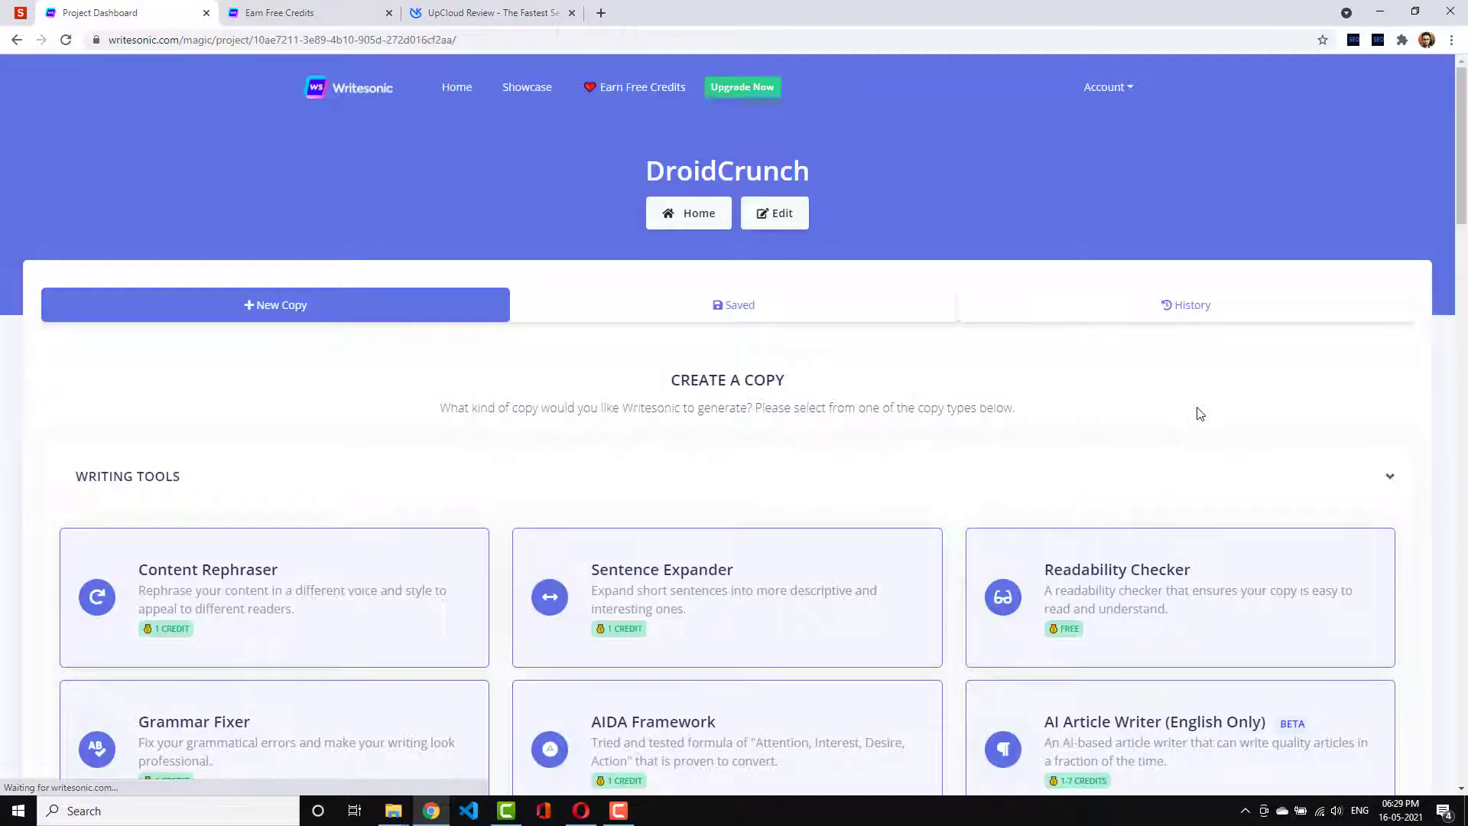
pyautogui.scroll(-8, 1200, 414)
pyautogui.scroll(-5, 1200, 414)
pyautogui.scroll(5, 1196, 413)
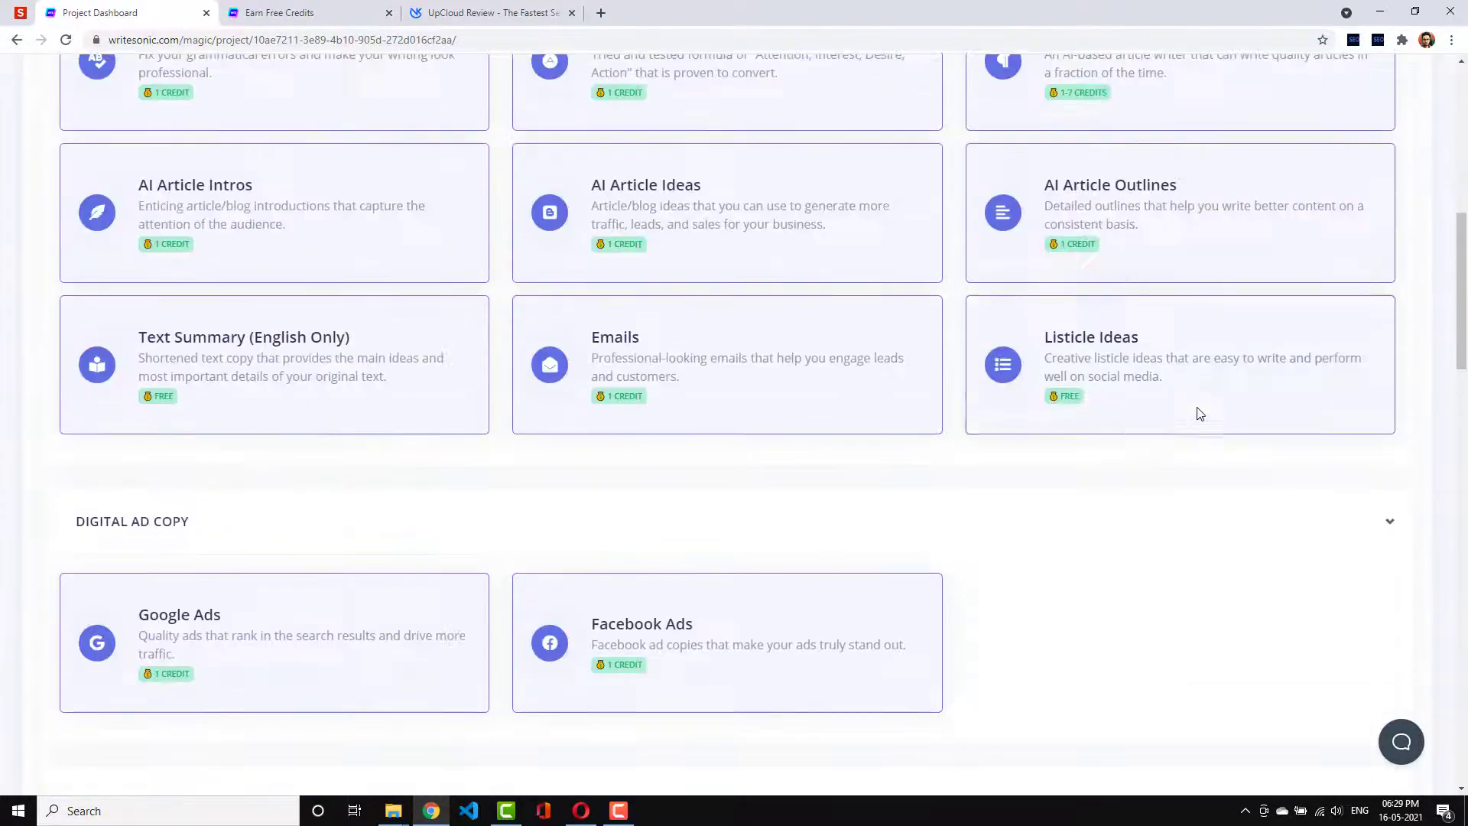
pyautogui.scroll(-3, 1178, 429)
pyautogui.click(726, 414)
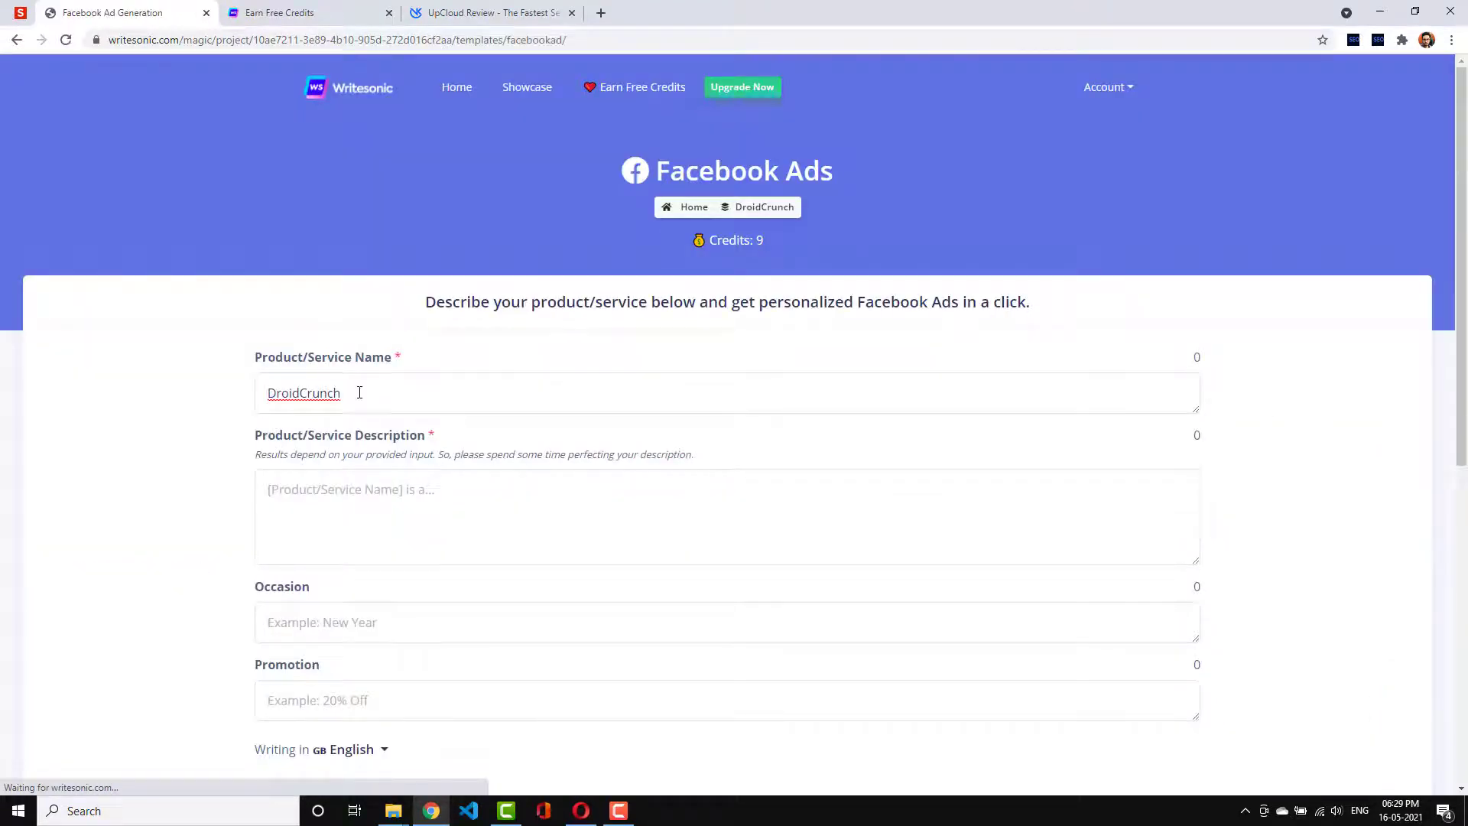
# - Fill in the Facebook ad form with "Advertising" as the product description and "Christmas" as the occasion
pyautogui.click(384, 391)
pyautogui.scroll(-2, 382, 502)
pyautogui.click(425, 383)
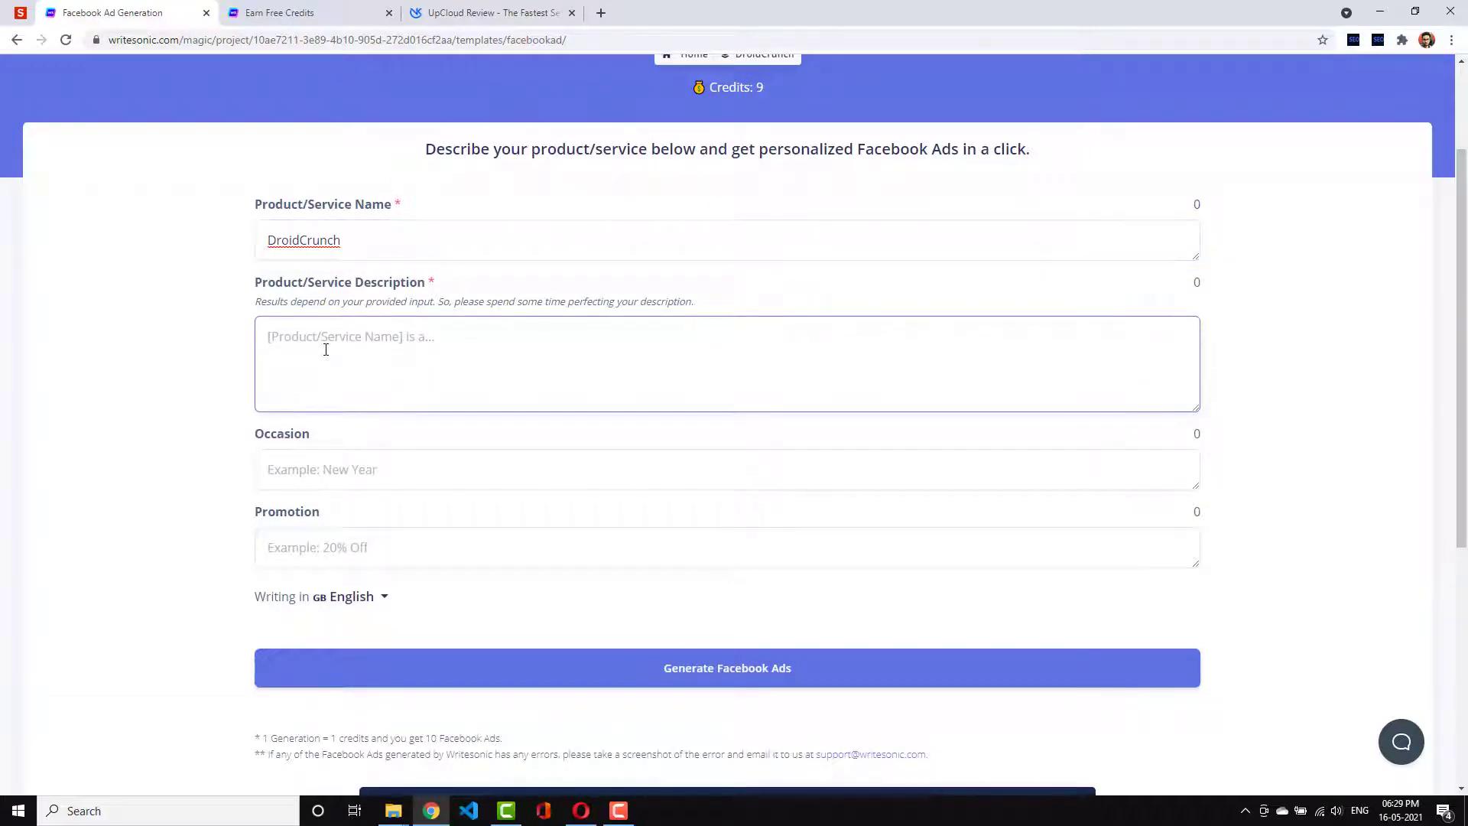
pyautogui.write('Advertising')
pyautogui.click(318, 465)
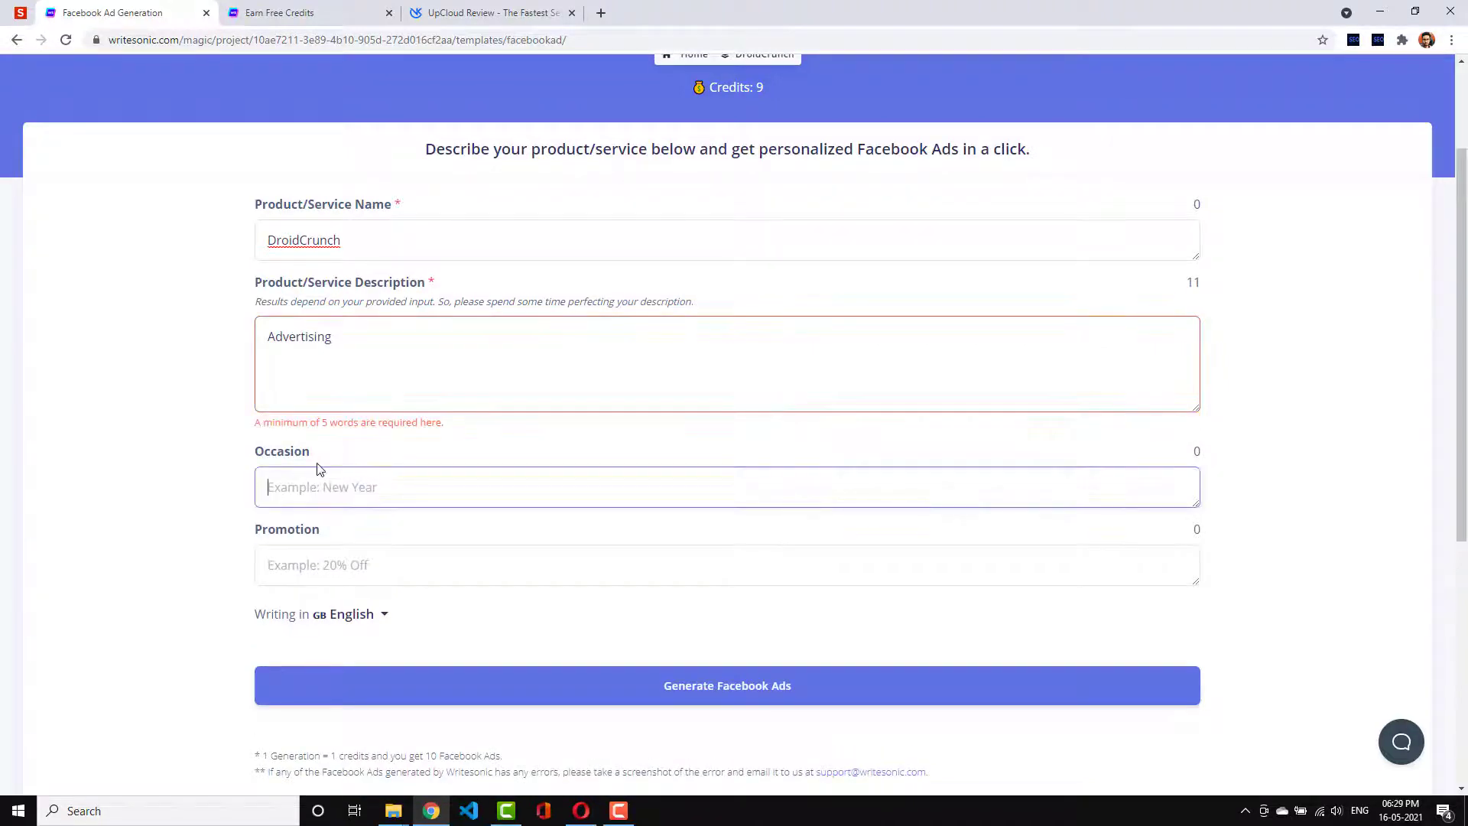
pyautogui.write('Christmas')
# - Replace the product/service description with "I am offering advertising service"
pyautogui.click(344, 342)
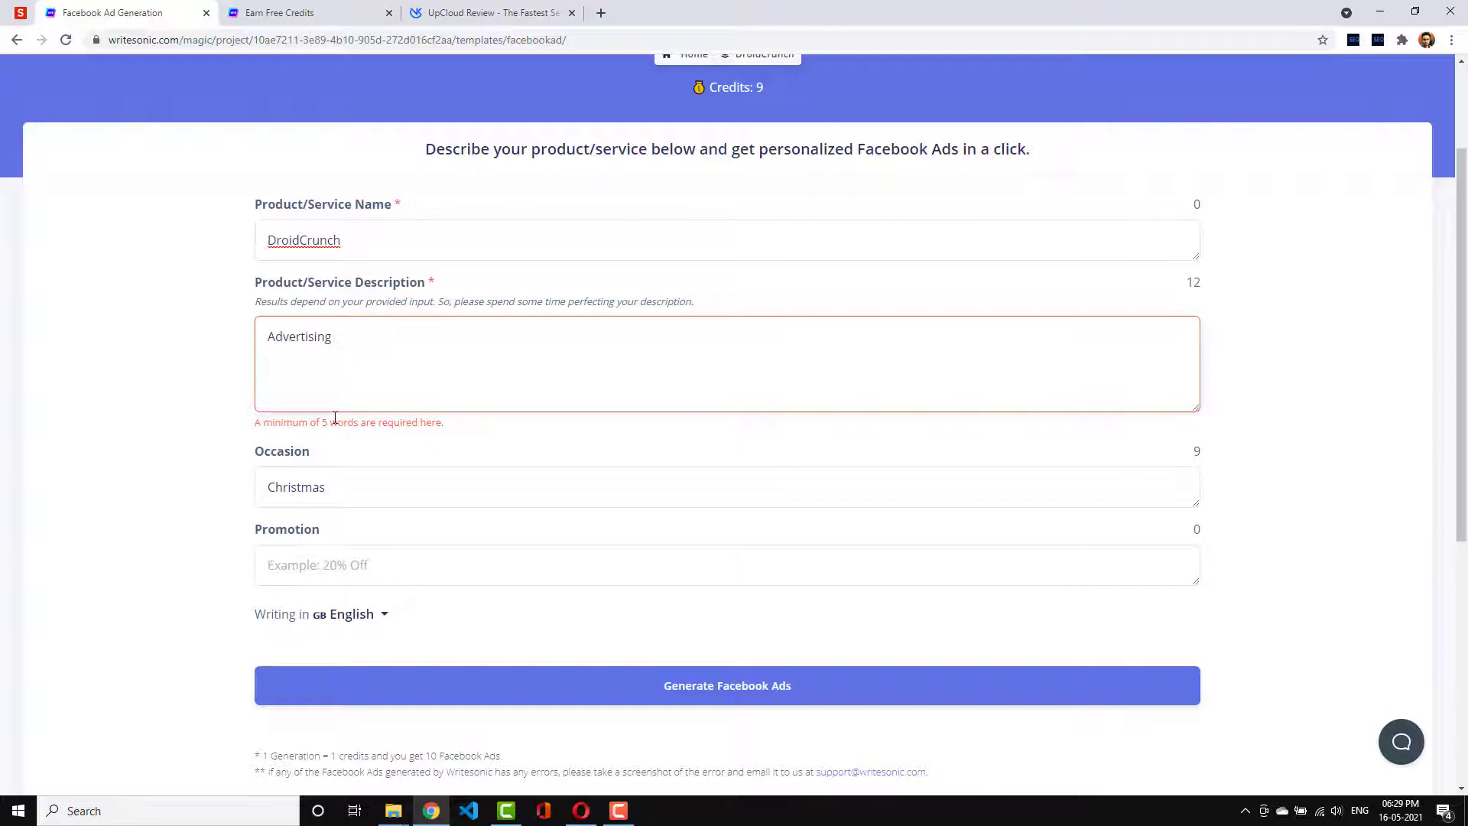
pyautogui.press('BackSpace')
pyautogui.press('BackSpace')
pyautogui.press('BackSpace')
pyautogui.press('BackSpace')
pyautogui.press('BackSpace')
pyautogui.press('BackSpace')
pyautogui.press('BackSpace')
pyautogui.press('BackSpace')
pyautogui.press('BackSpace')
pyautogui.press('BackSpace')
pyautogui.press('BackSpace')
pyautogui.press('BackSpace')
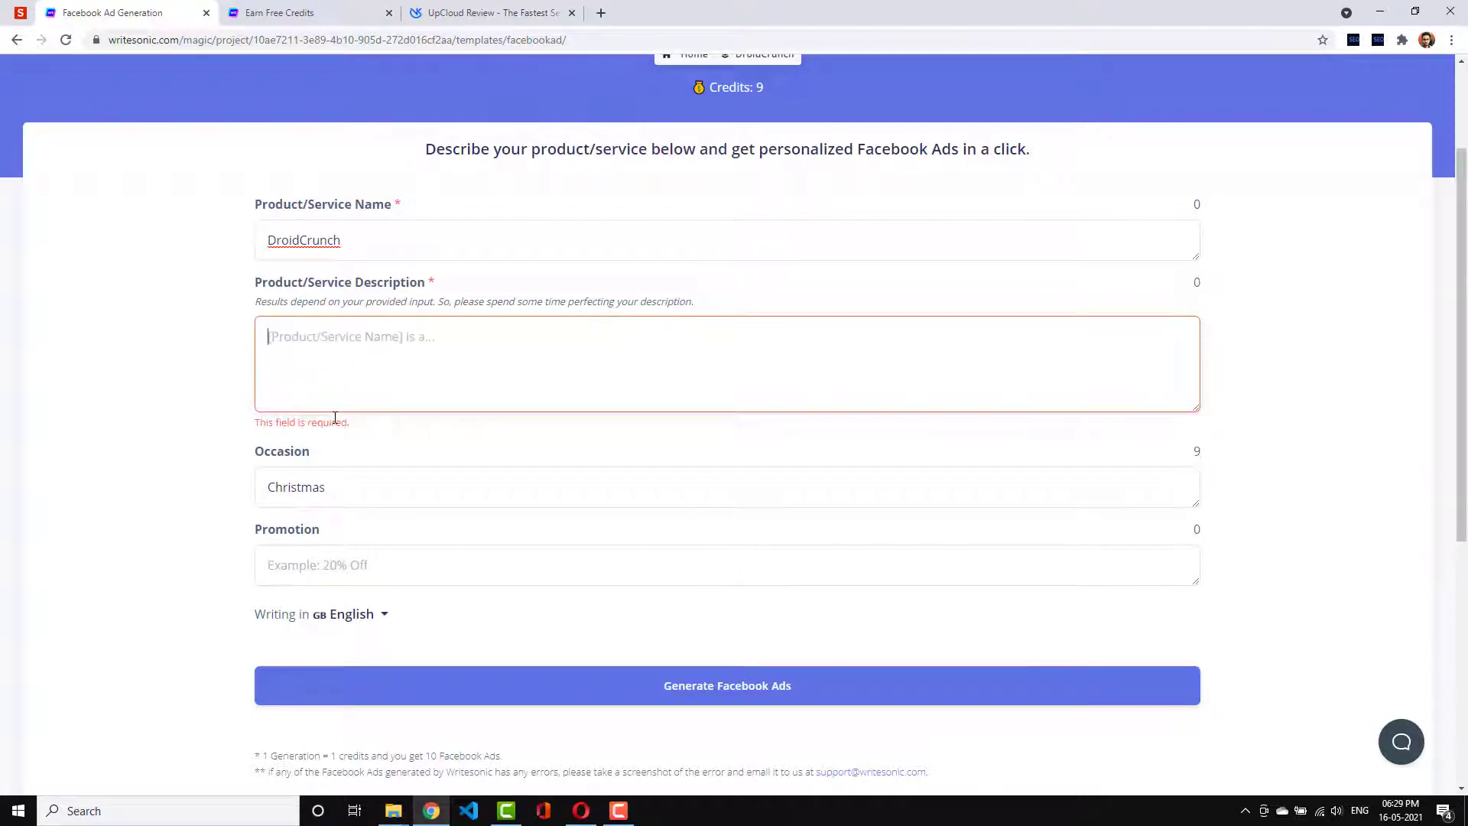
pyautogui.write('I')
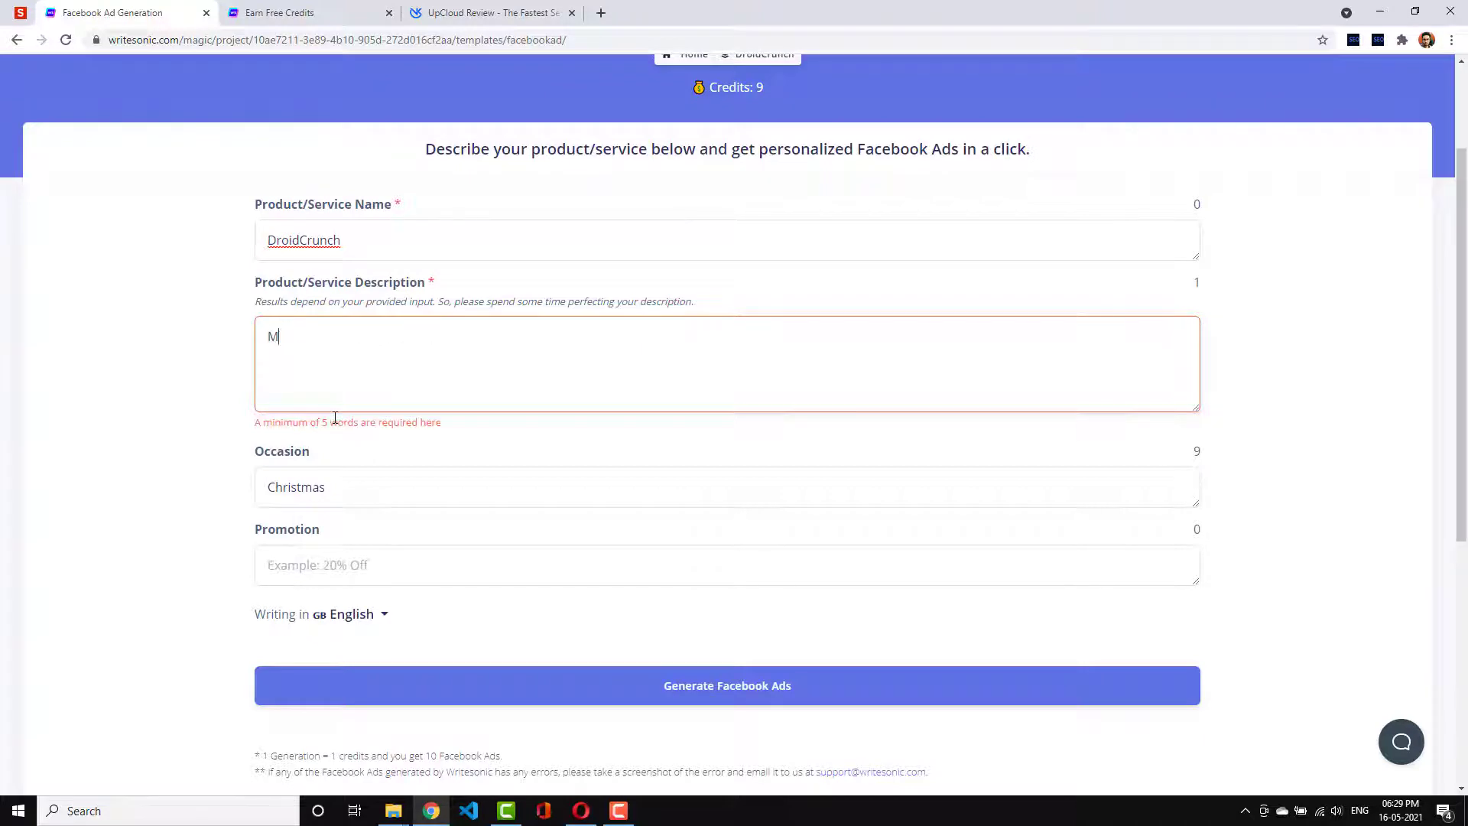
pyautogui.press('BackSpace')
pyautogui.write('I am offerig')
pyautogui.write('g advertising service')
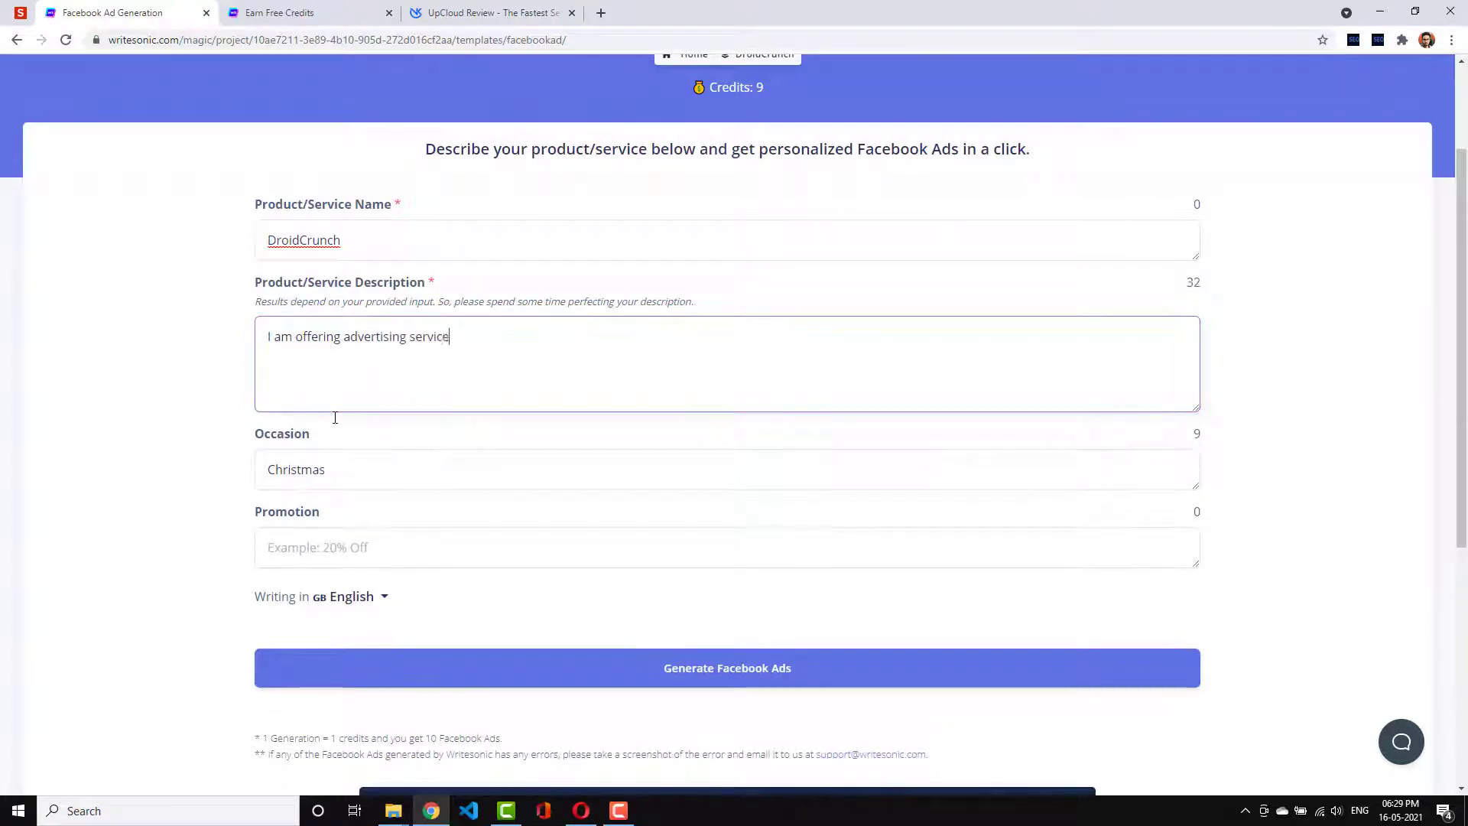
# - Complete the description as "I am offering advertising services", set the promotion to "40% off" and generate the Facebook ads
pyautogui.write('s')
pyautogui.click(327, 553)
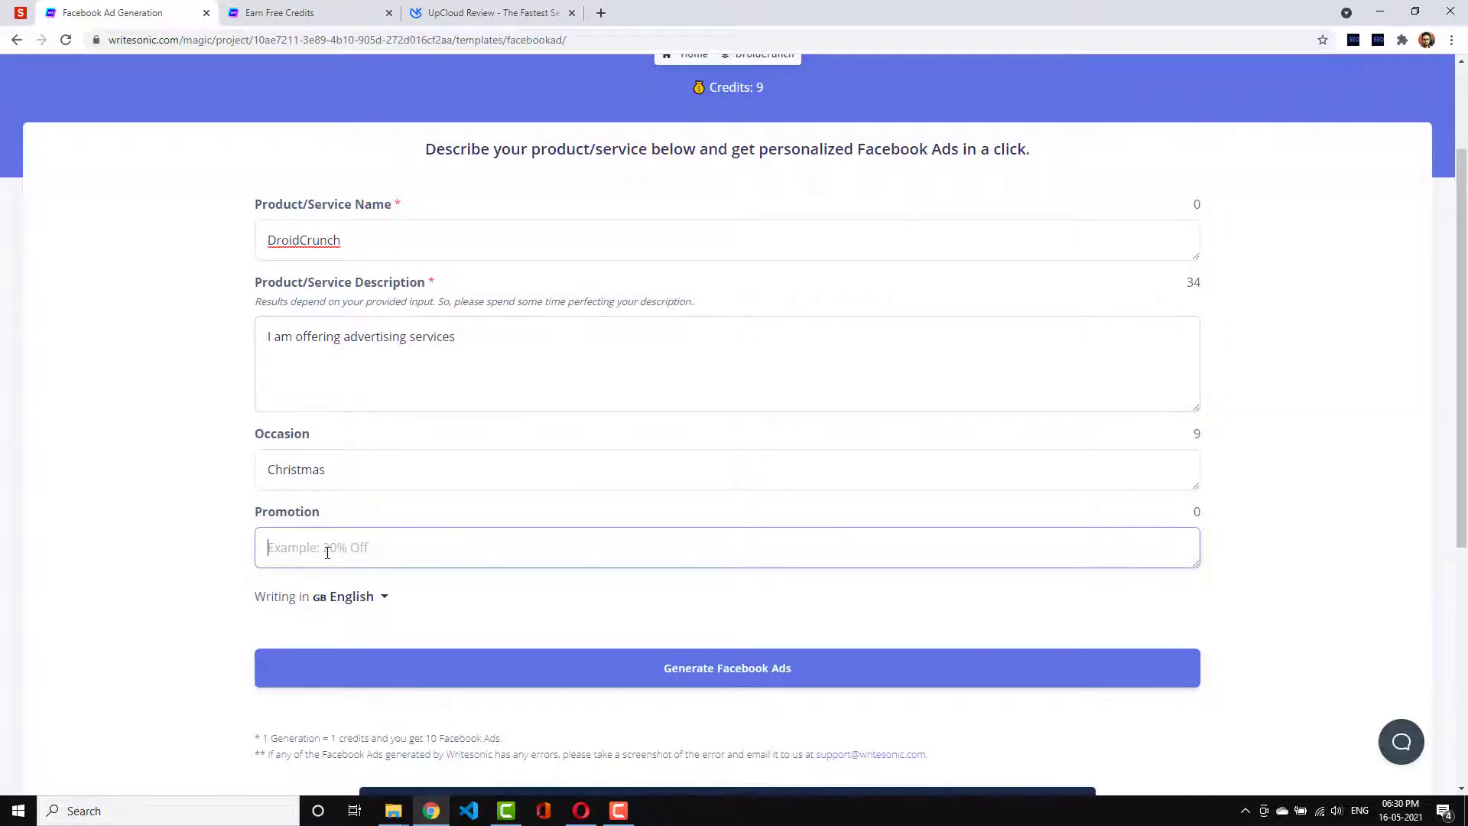
pyautogui.write('40')
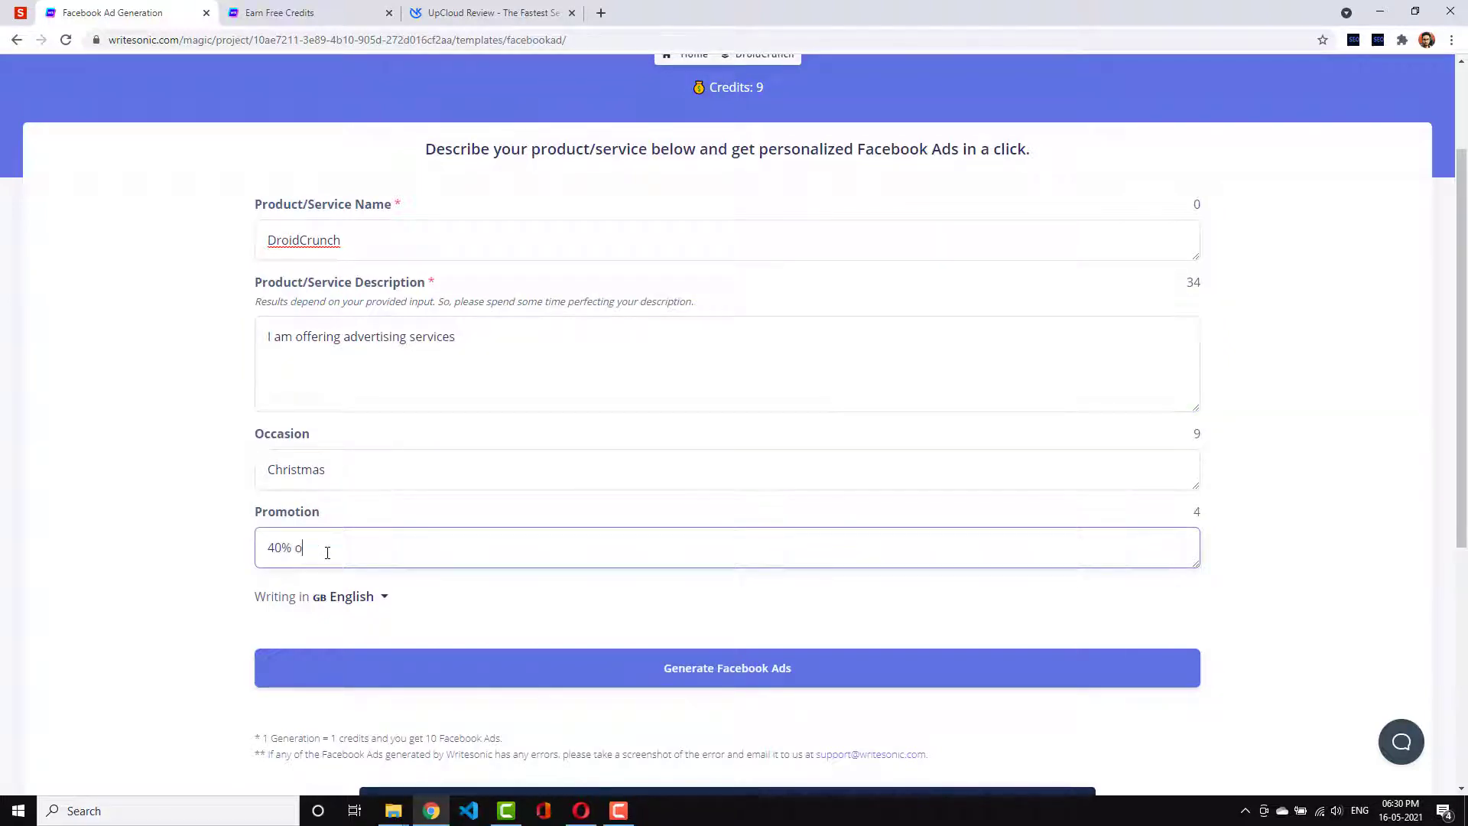
pyautogui.click(535, 671)
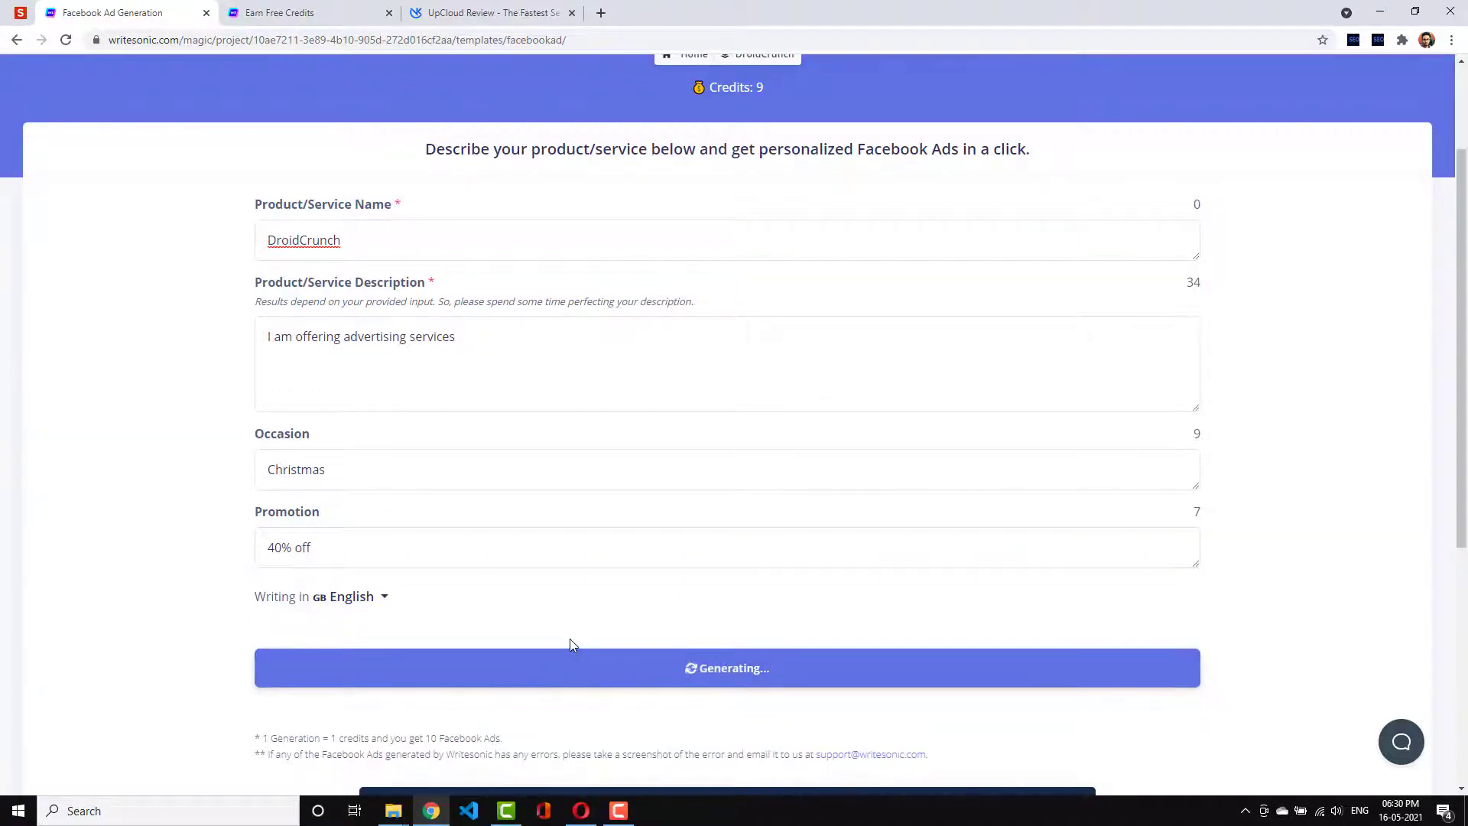
# - Review the generated Facebook ad variations, including the list of specialities in the graphic designer ad
pyautogui.scroll(-5, 573, 643)
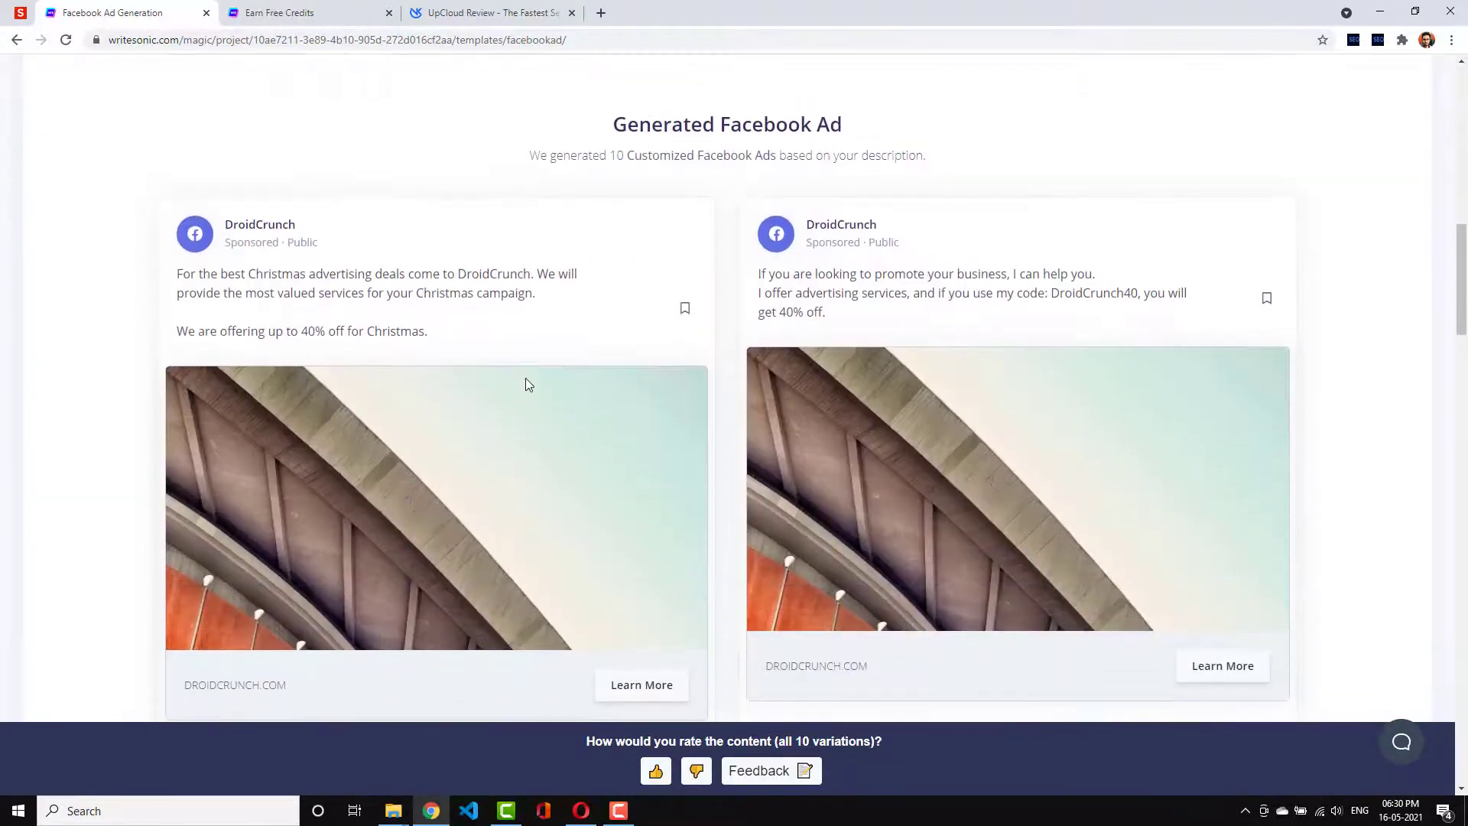
pyautogui.scroll(1, 526, 378)
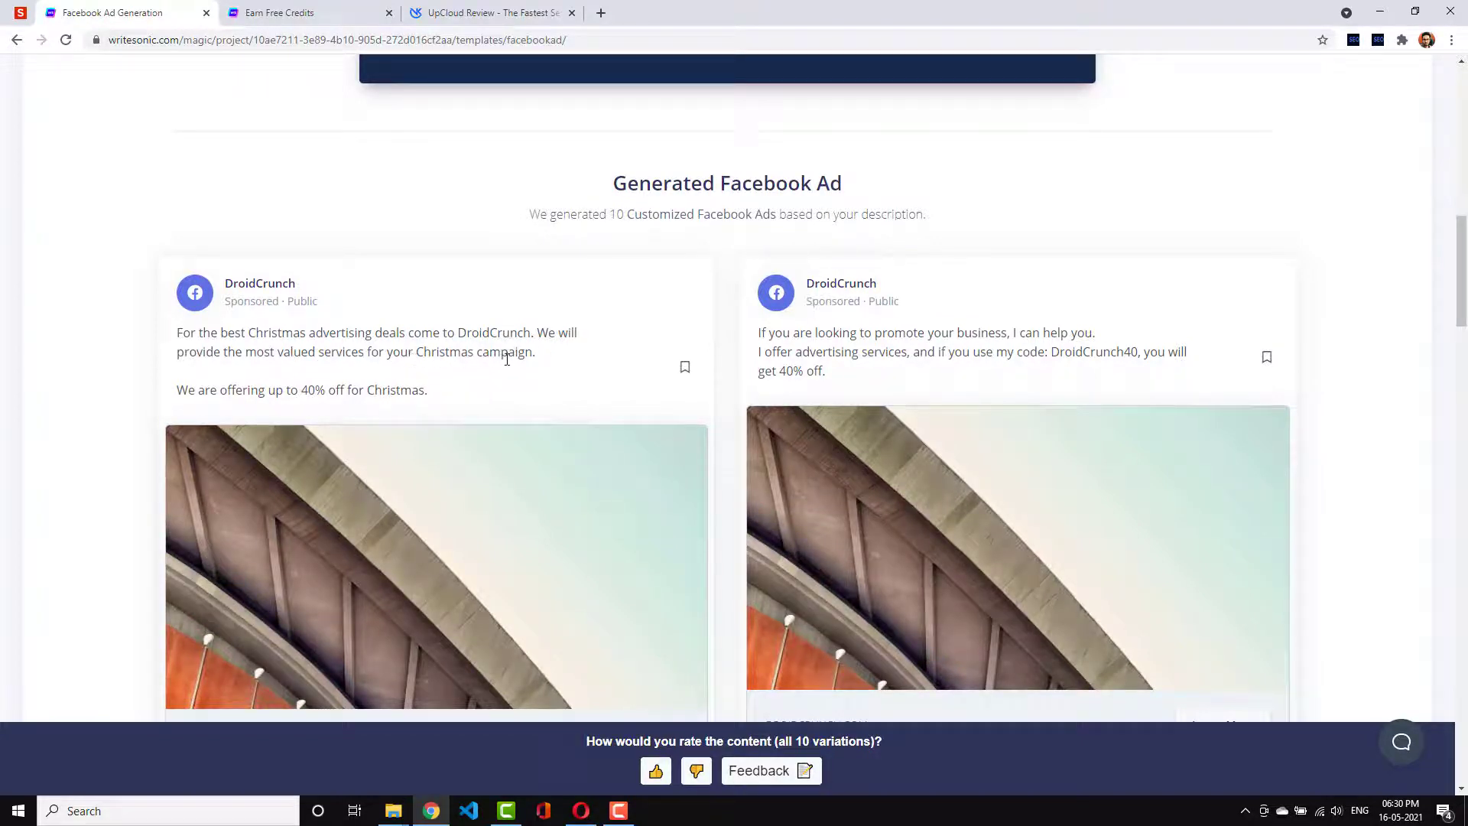
pyautogui.scroll(-3, 399, 395)
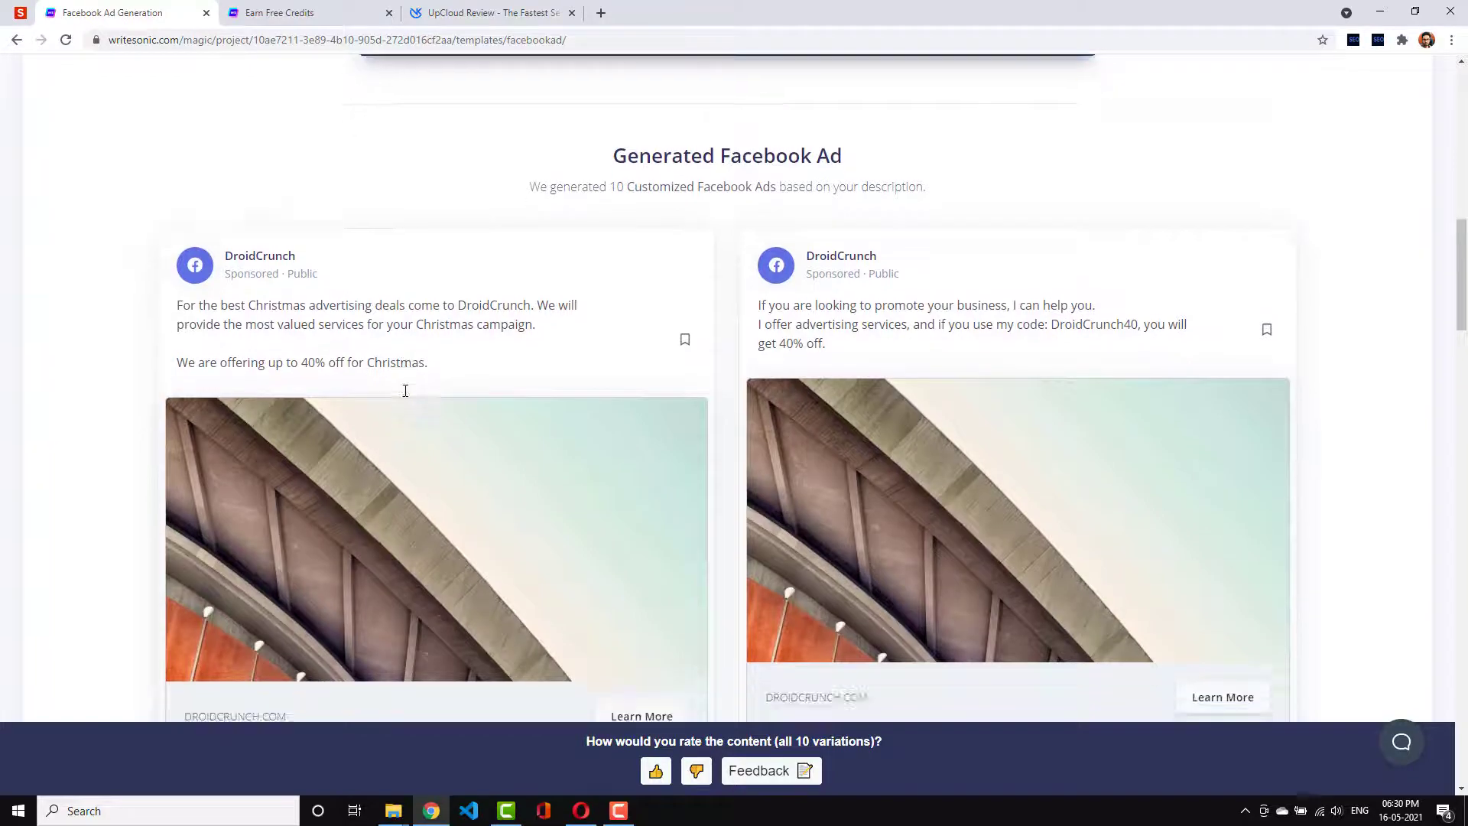
pyautogui.scroll(3, 1278, 416)
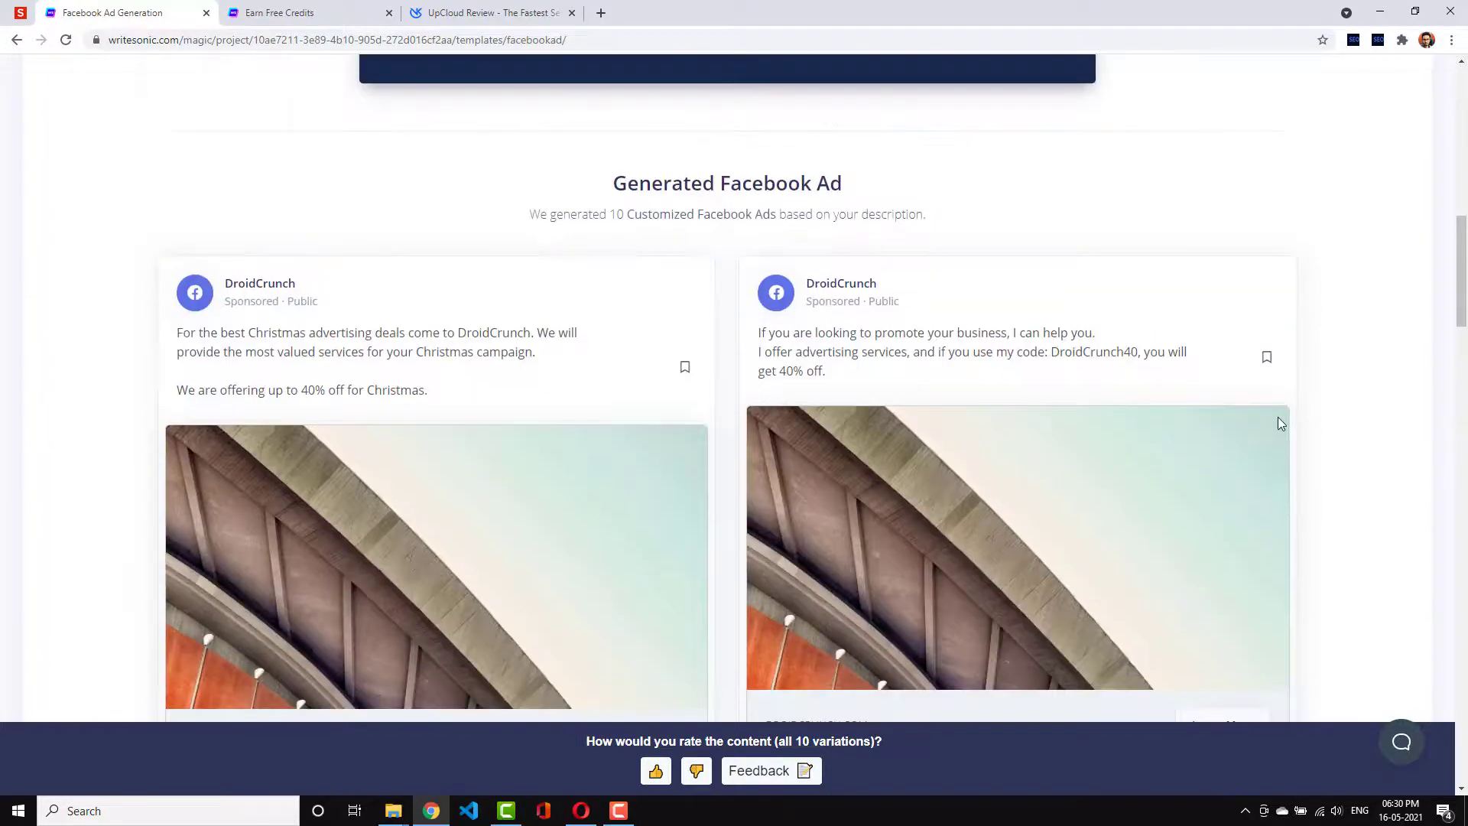
pyautogui.scroll(-10, 1278, 416)
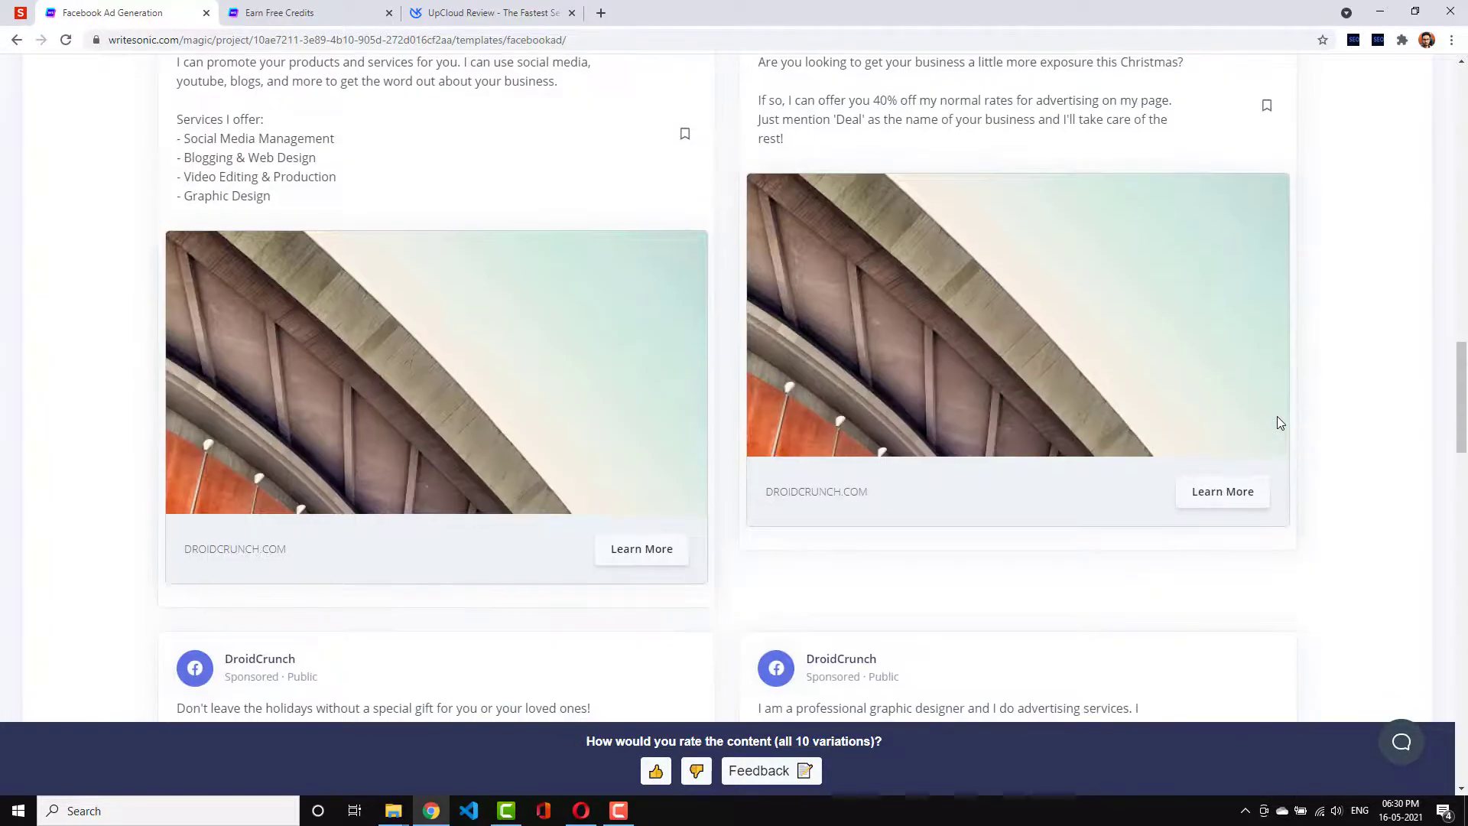
pyautogui.scroll(-4, 1277, 416)
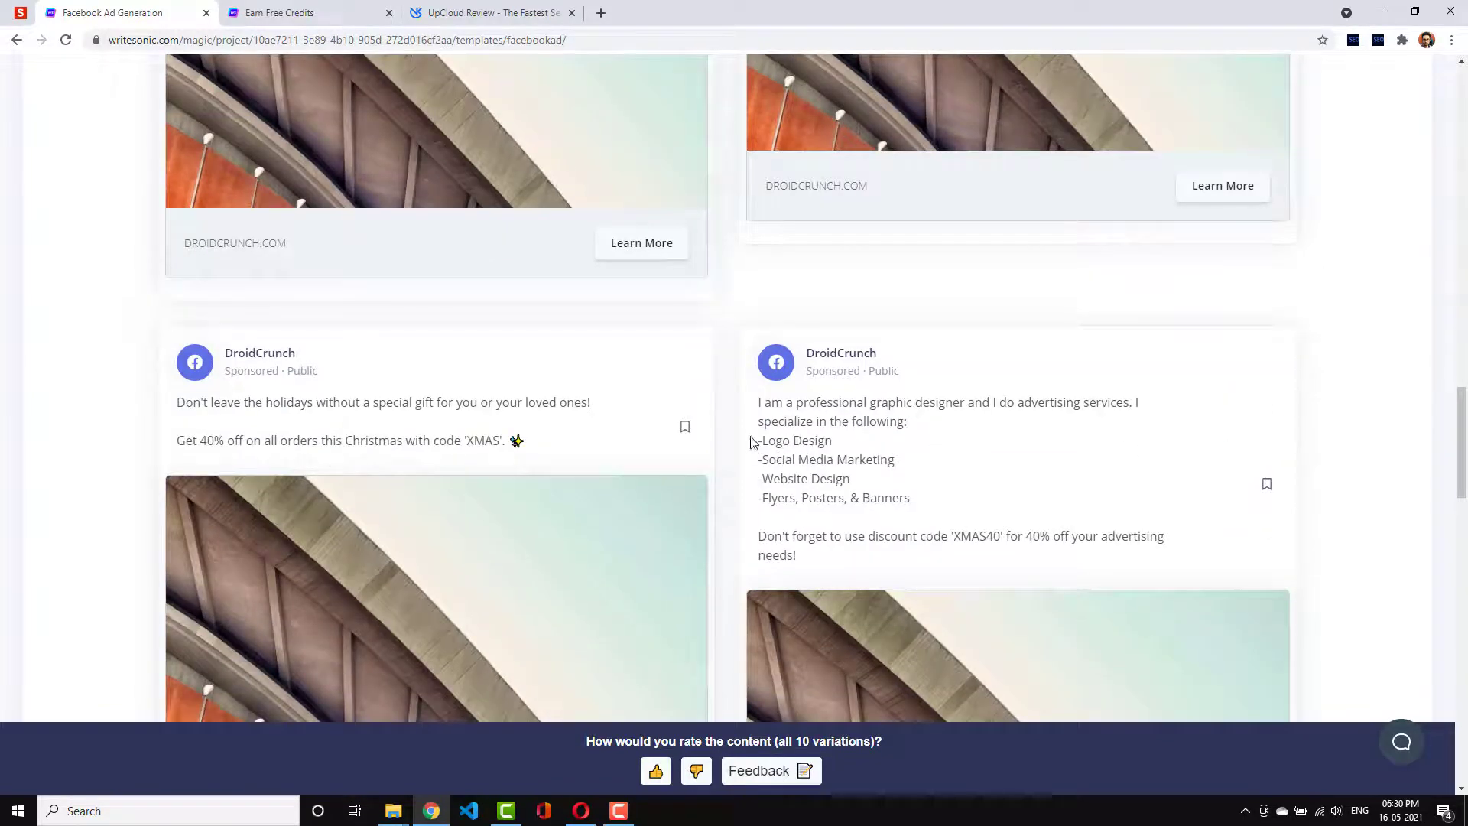
pyautogui.moveTo(771, 422); pyautogui.dragTo(897, 514)
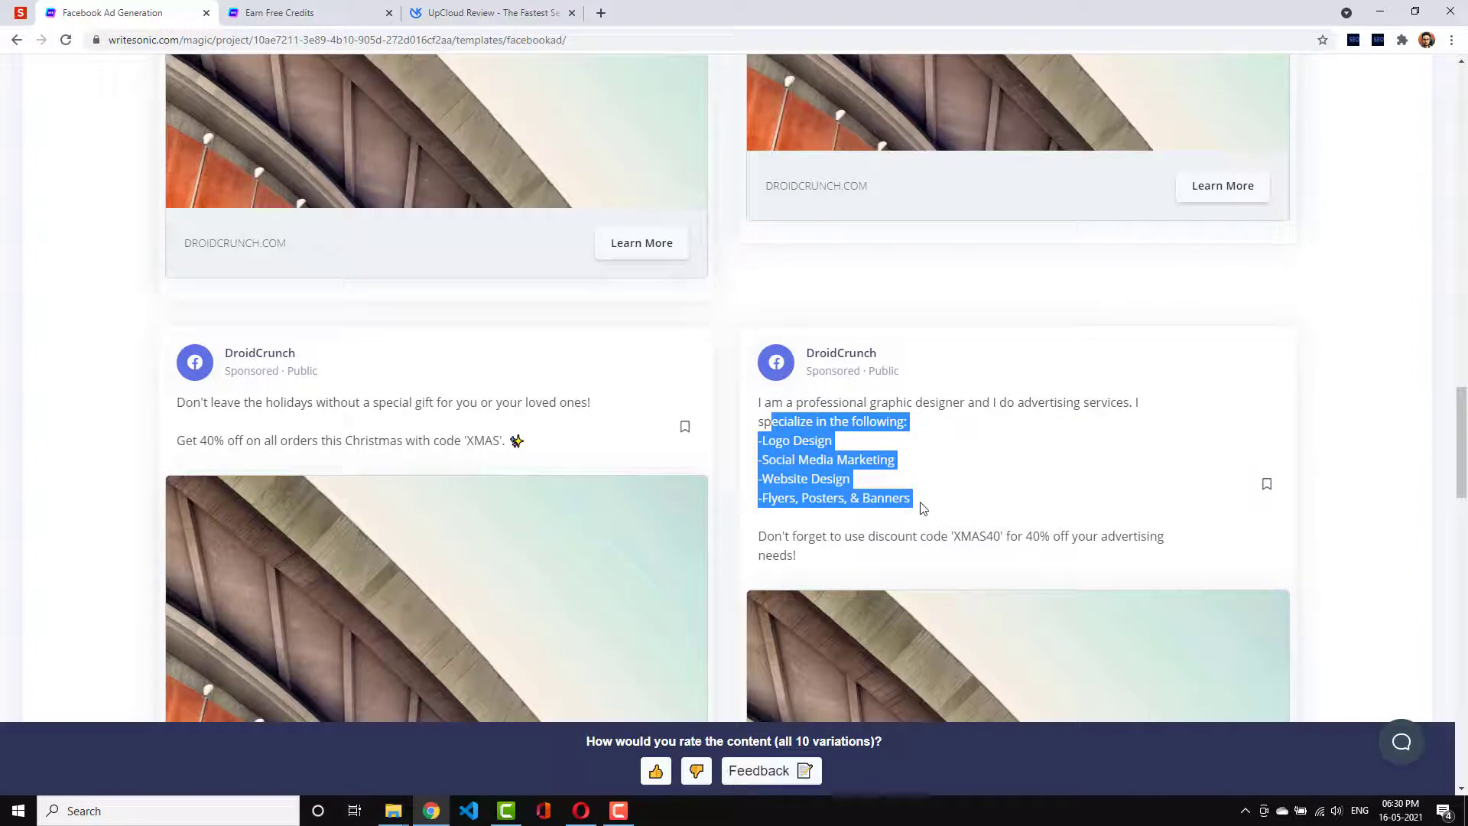
pyautogui.click(924, 509)
# - Return to the Writesonic home page and look over its projects list and discount offer
pyautogui.moveTo(1462, 444); pyautogui.dragTo(1466, 136)
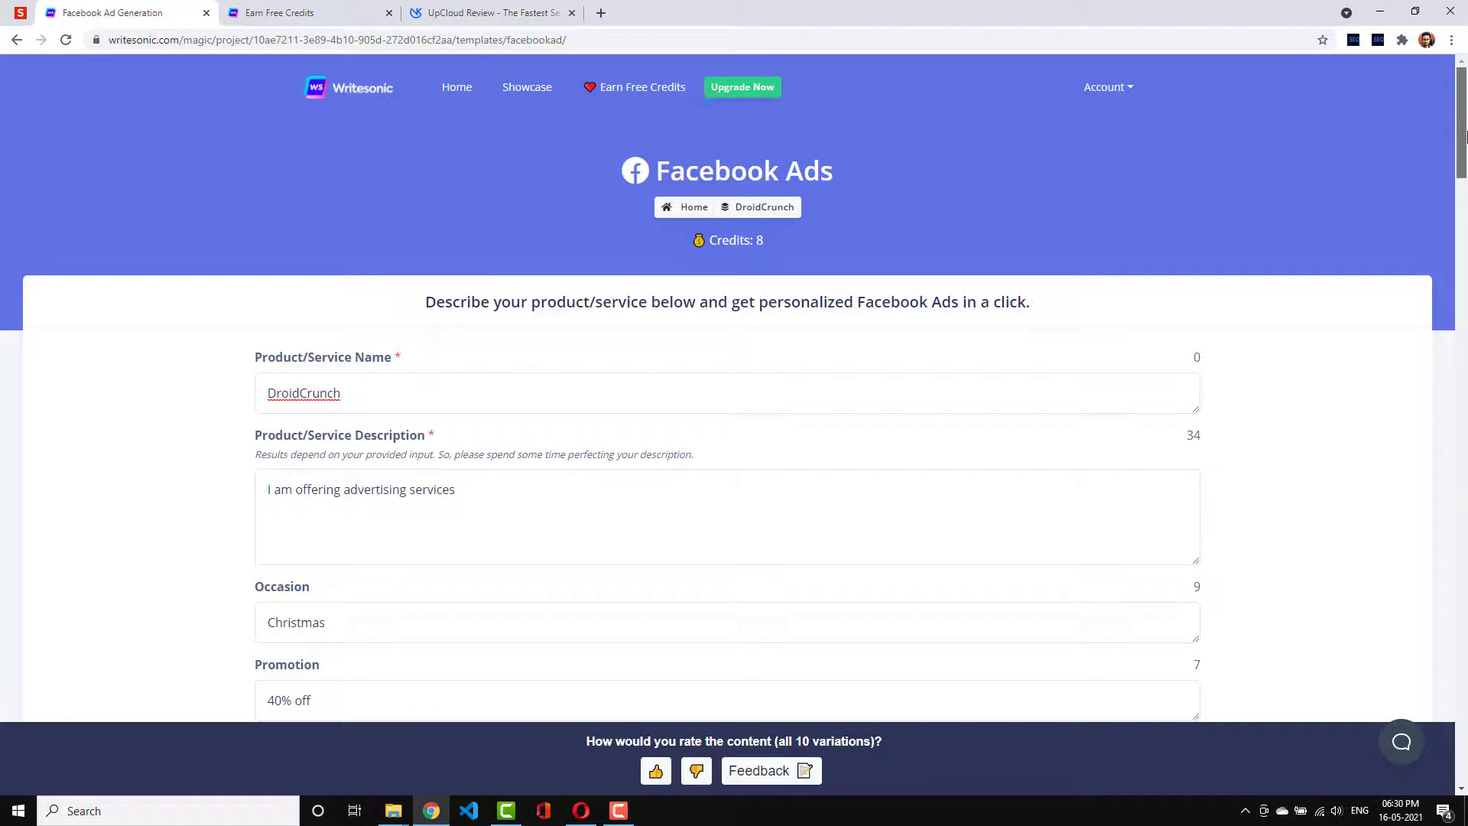
pyautogui.click(458, 90)
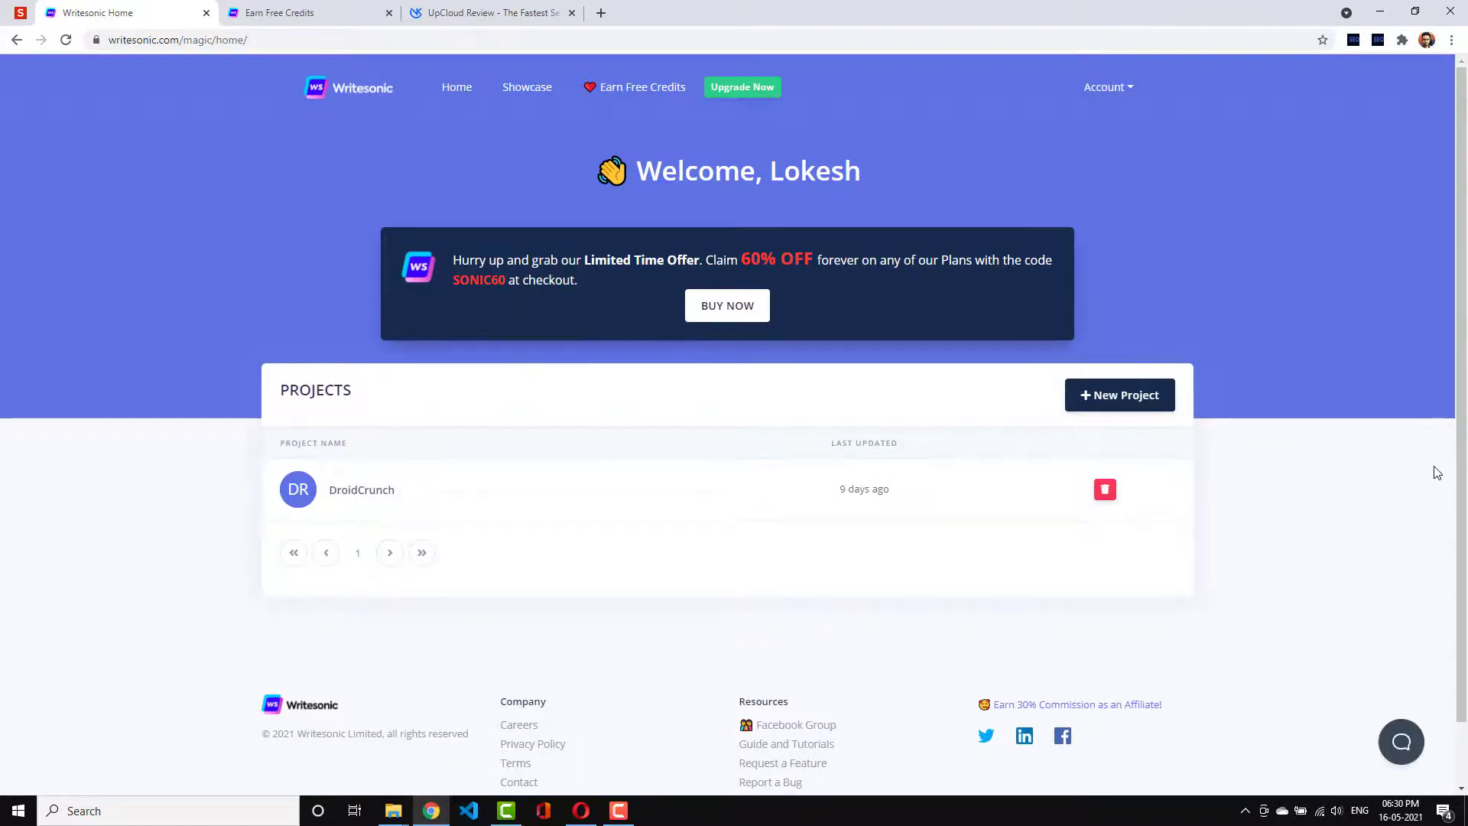
pyautogui.scroll(-1, 1437, 473)
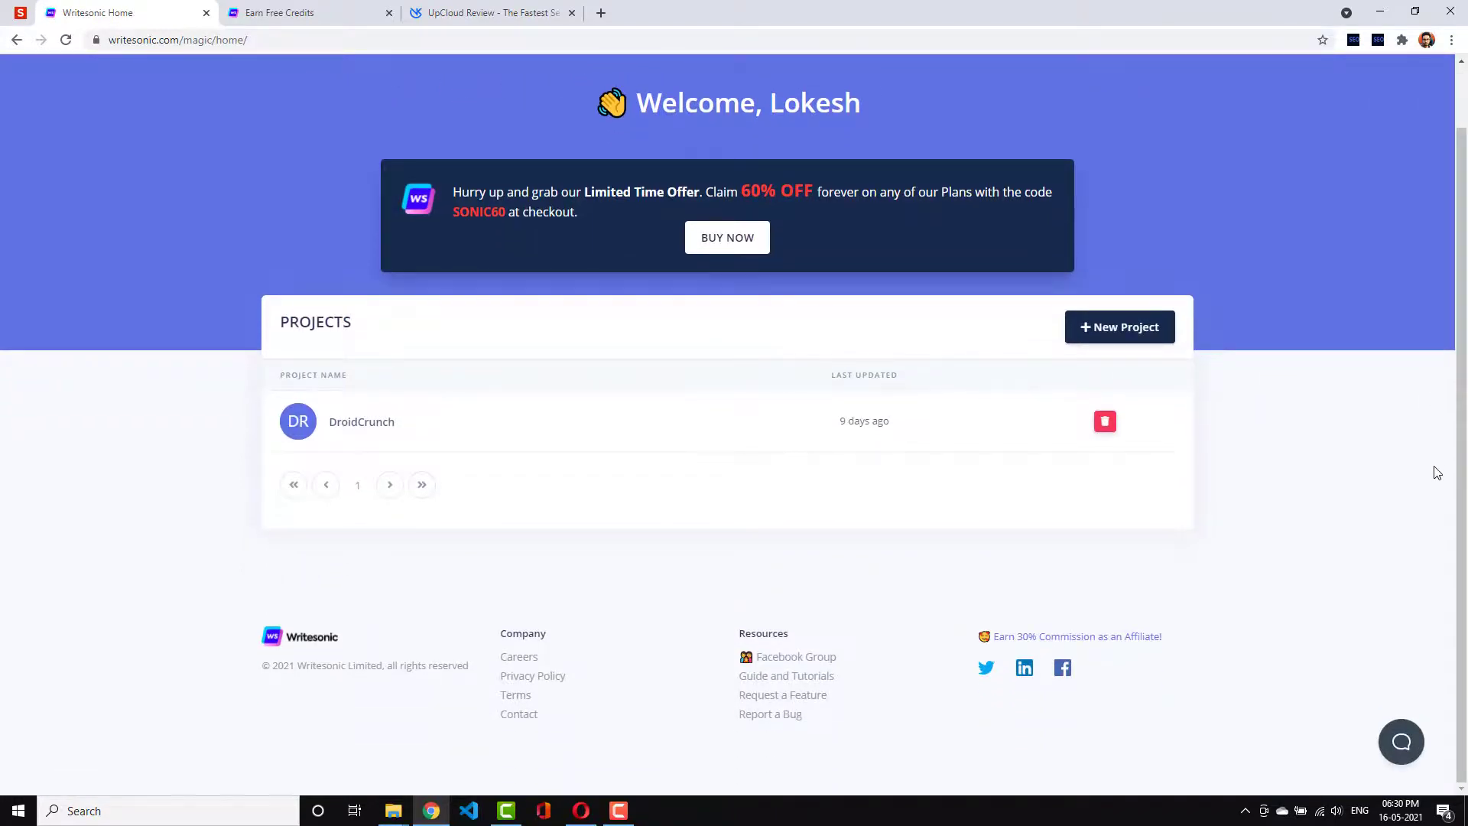
pyautogui.scroll(1, 1437, 473)
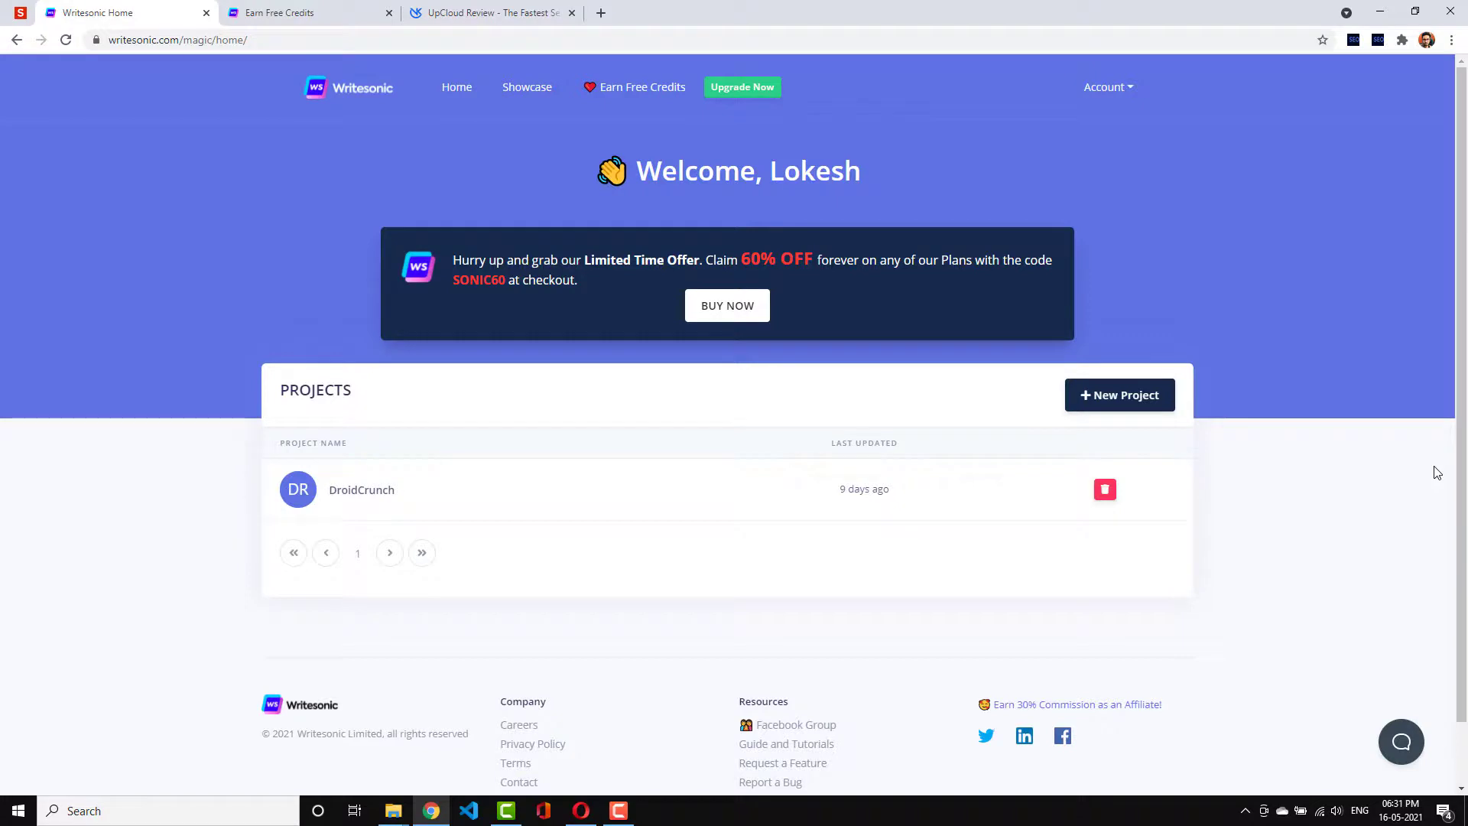
pyautogui.click(619, 811)
pyautogui.click(1420, 739)
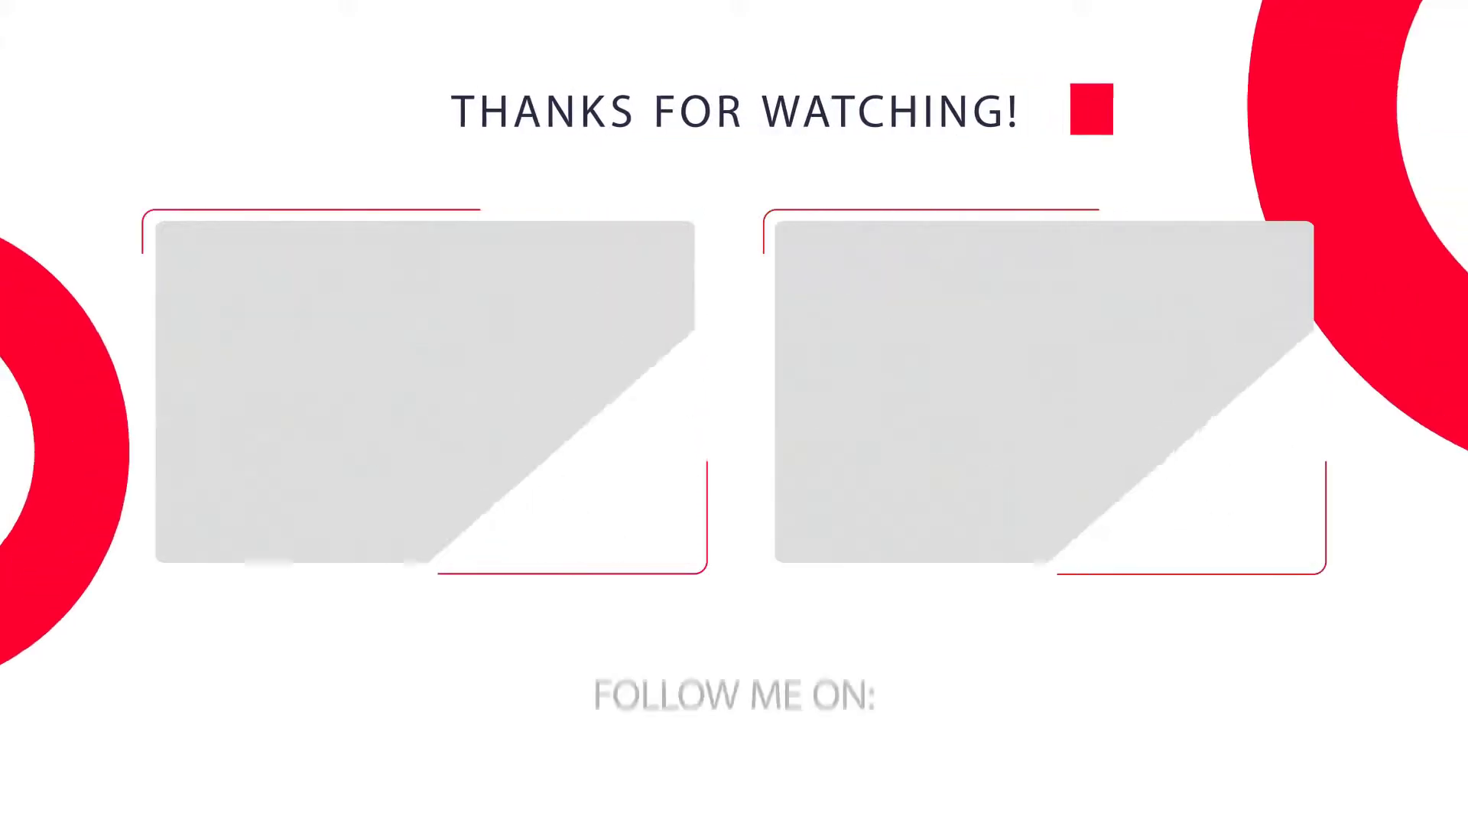